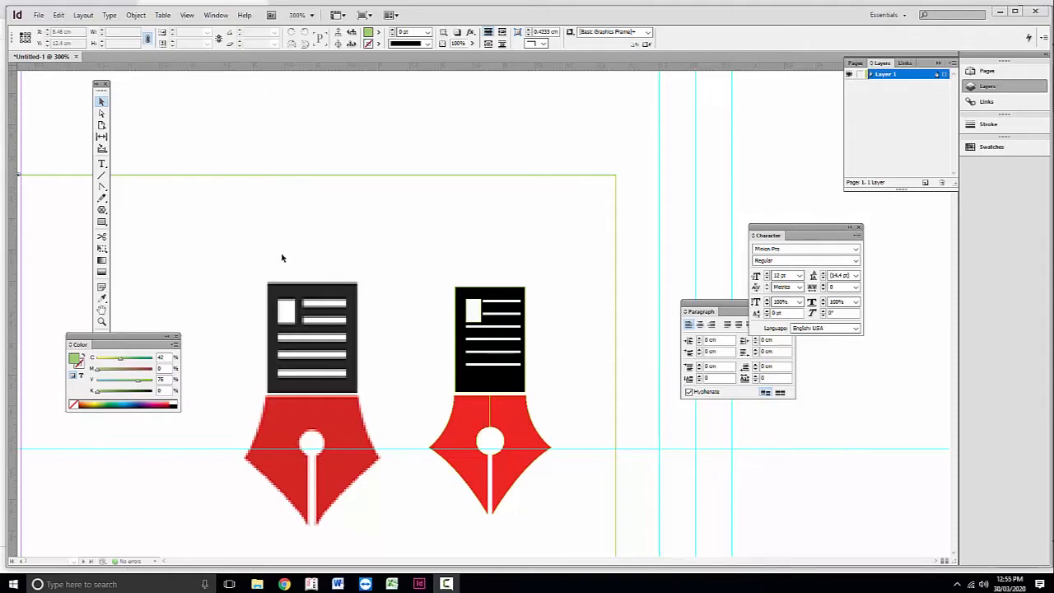
Step: Create a new default one-page Letter print document and place the Paragraph panel directly beneath the Character panel
left_click(39, 17)
mouse_move(52, 30)
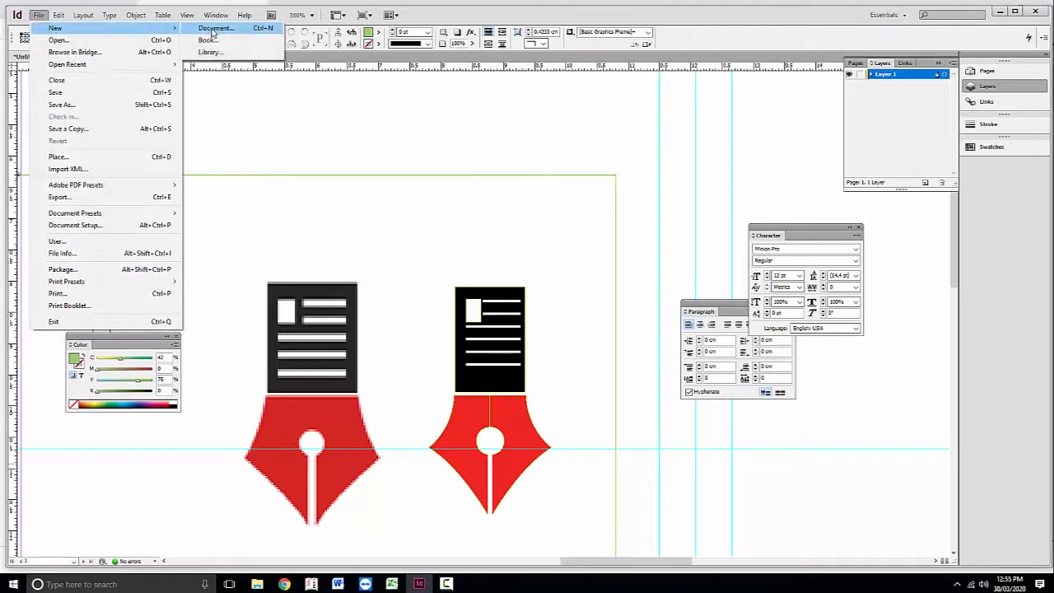
left_click(216, 29)
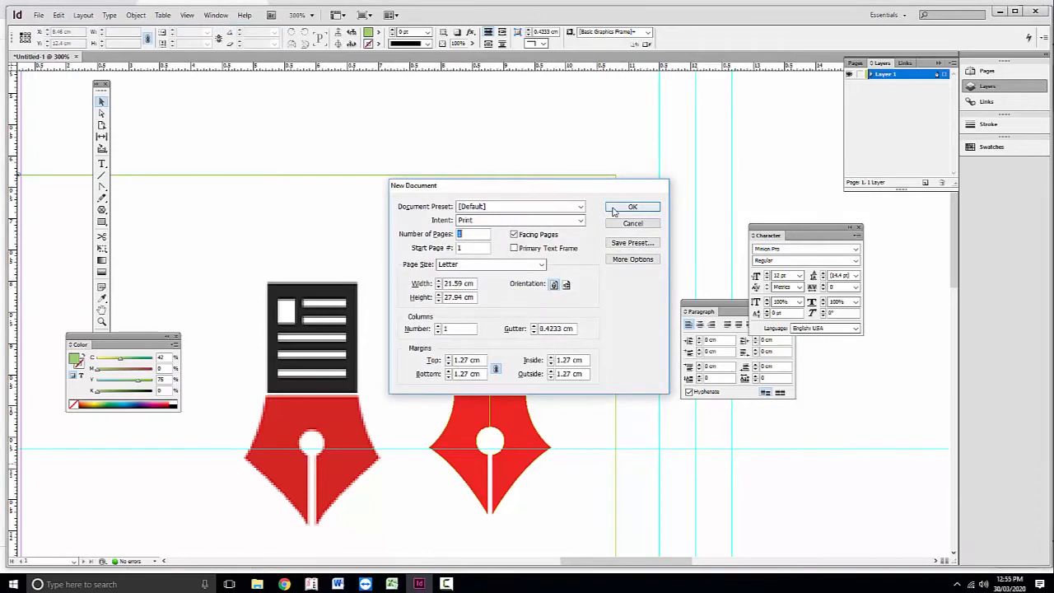
left_click(616, 212)
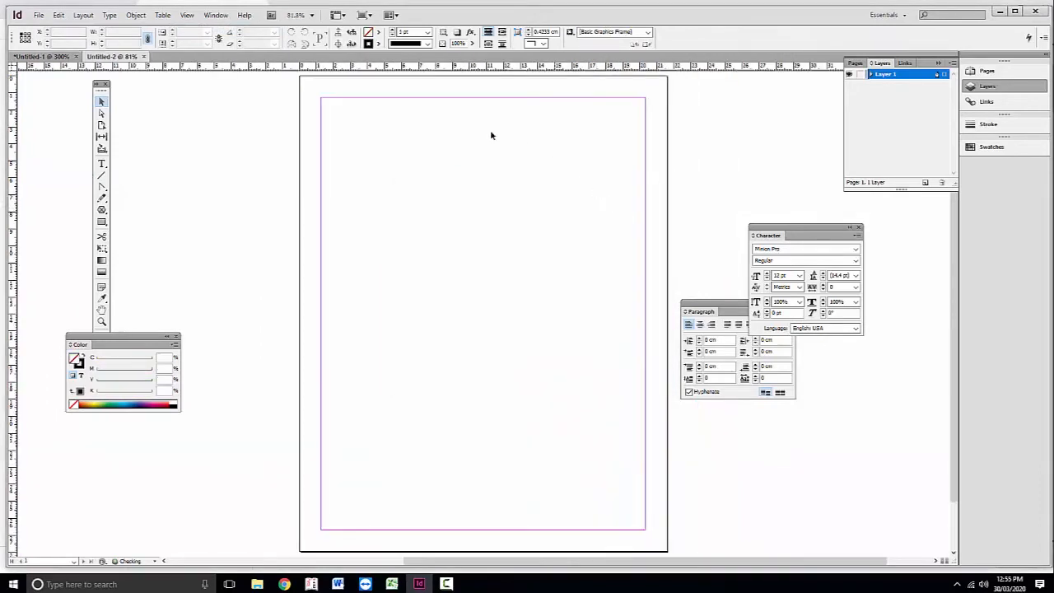
left_click_drag(728, 309, 791, 347)
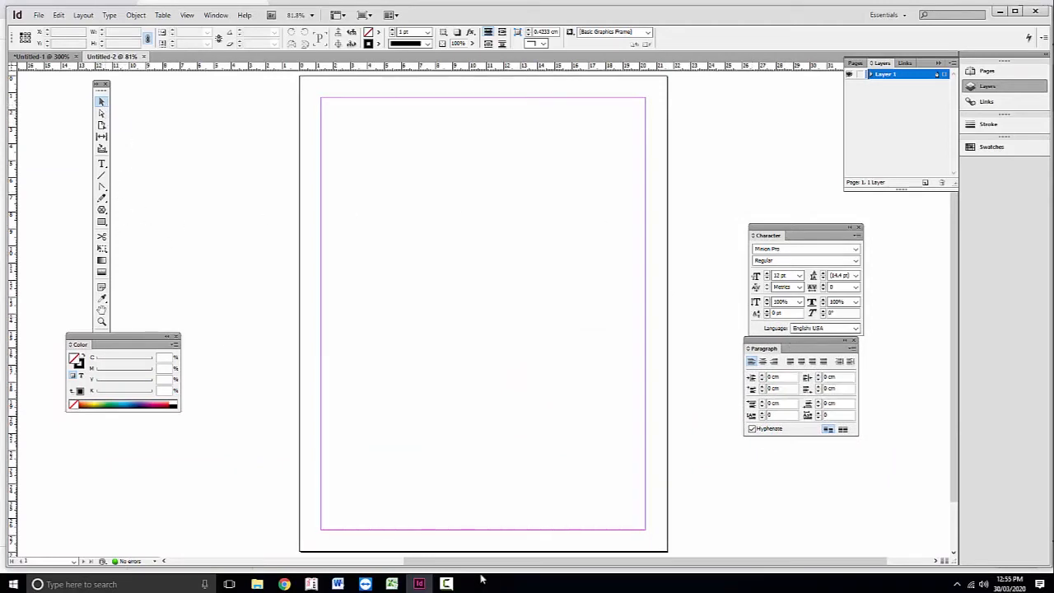
left_click(446, 584)
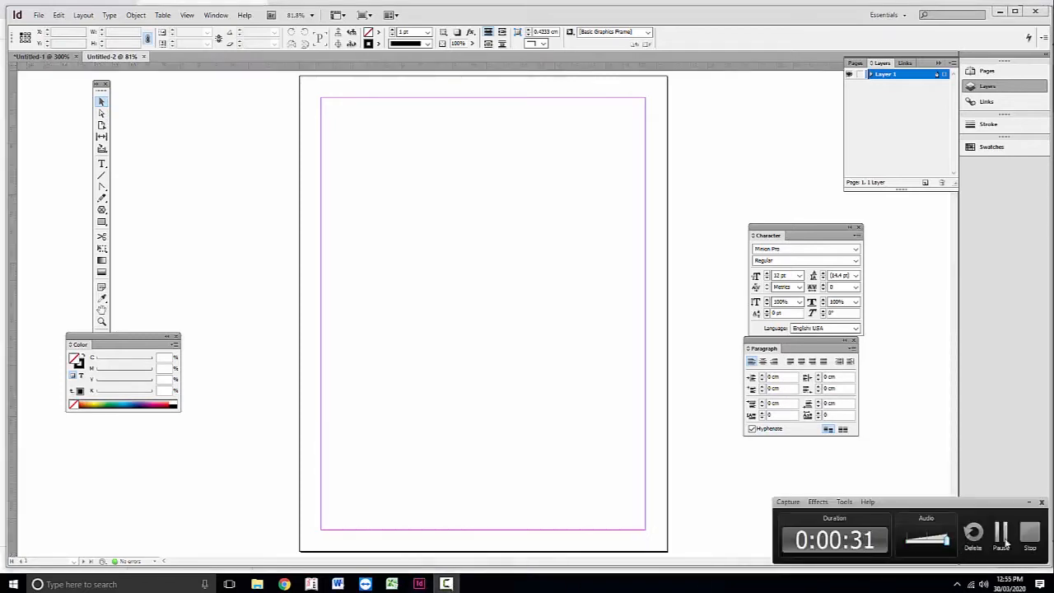
left_click(1002, 534)
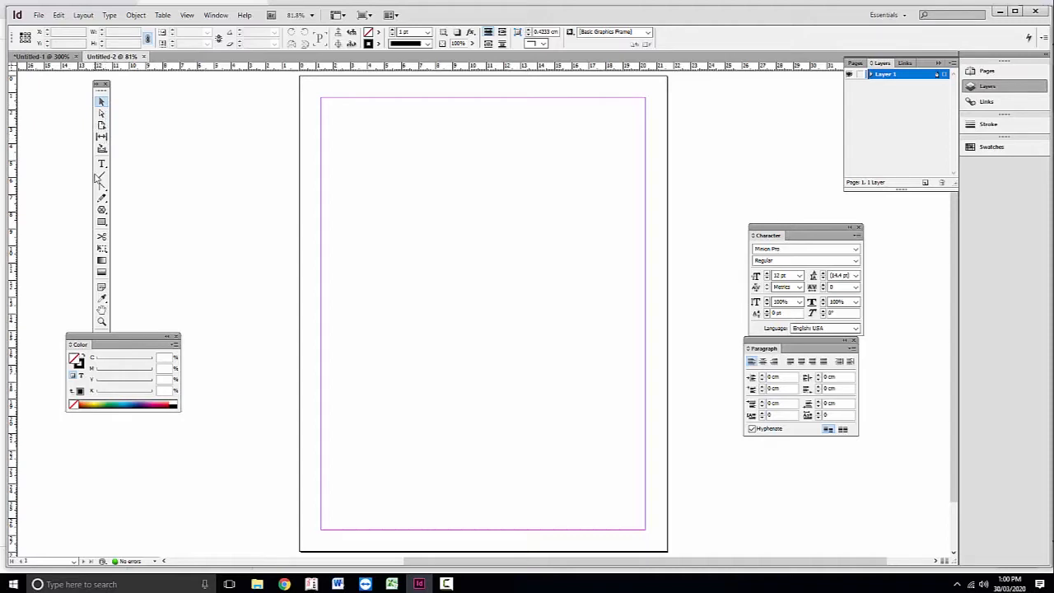
Step: Draw a light green square about 4.2 cm wide in the upper part of the page and duplicate it directly below
left_click(106, 220)
left_click_drag(401, 134, 474, 205)
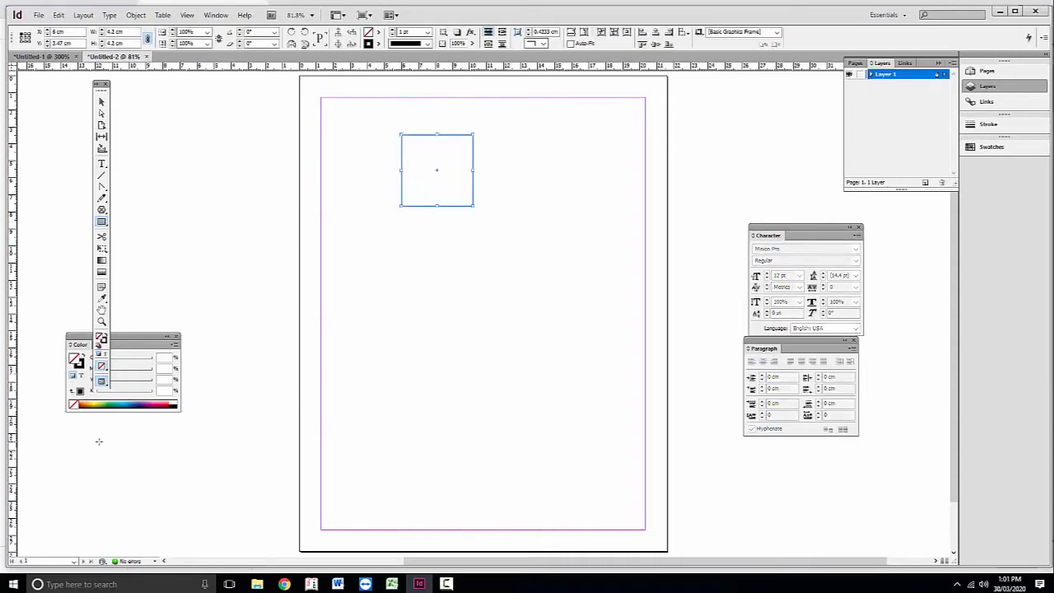
left_click(105, 405)
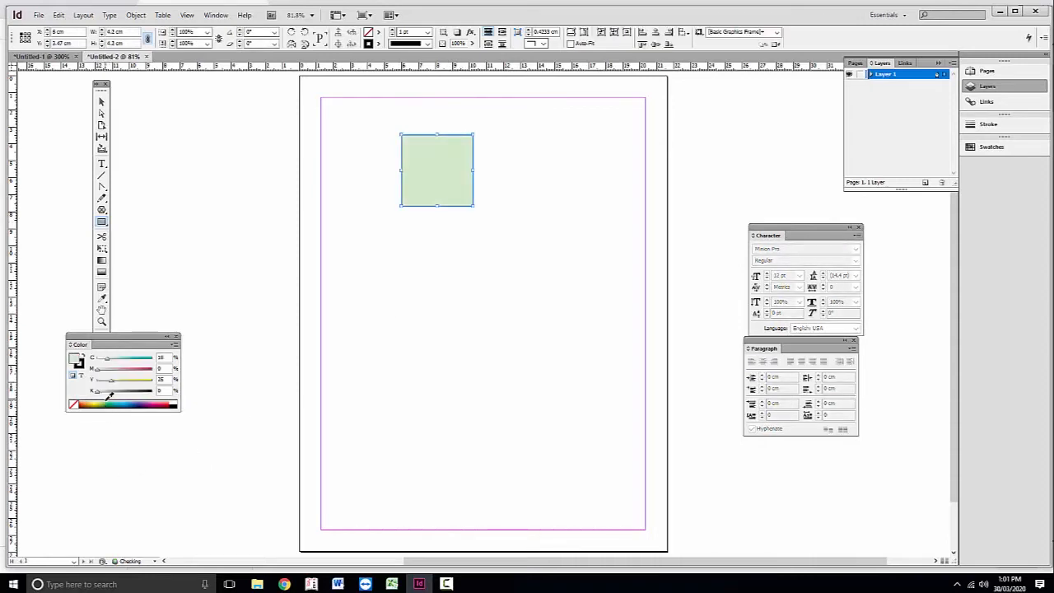
left_click(103, 101)
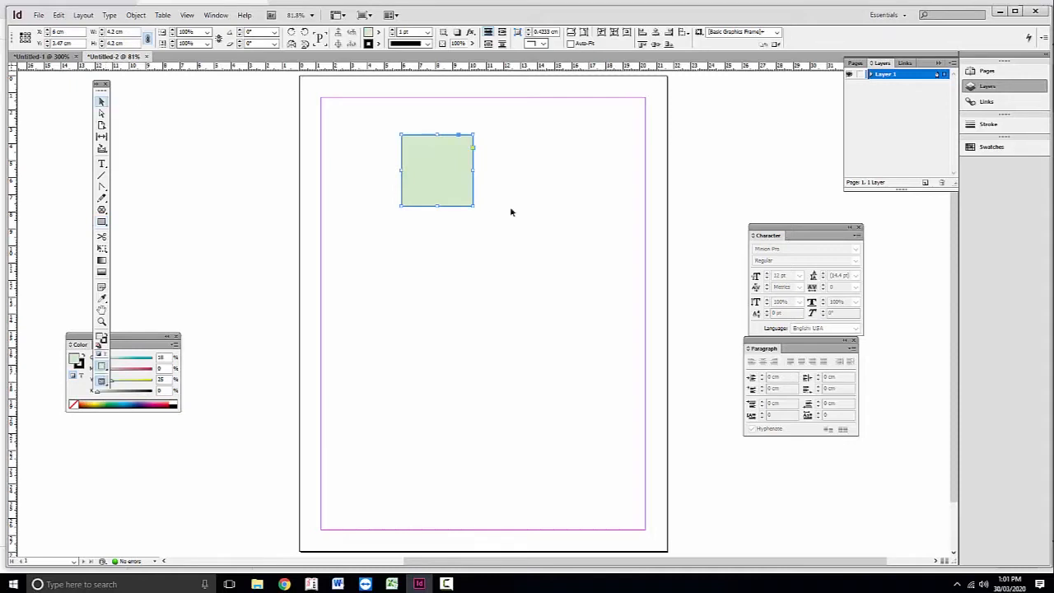
left_click_drag(422, 179, 417, 275)
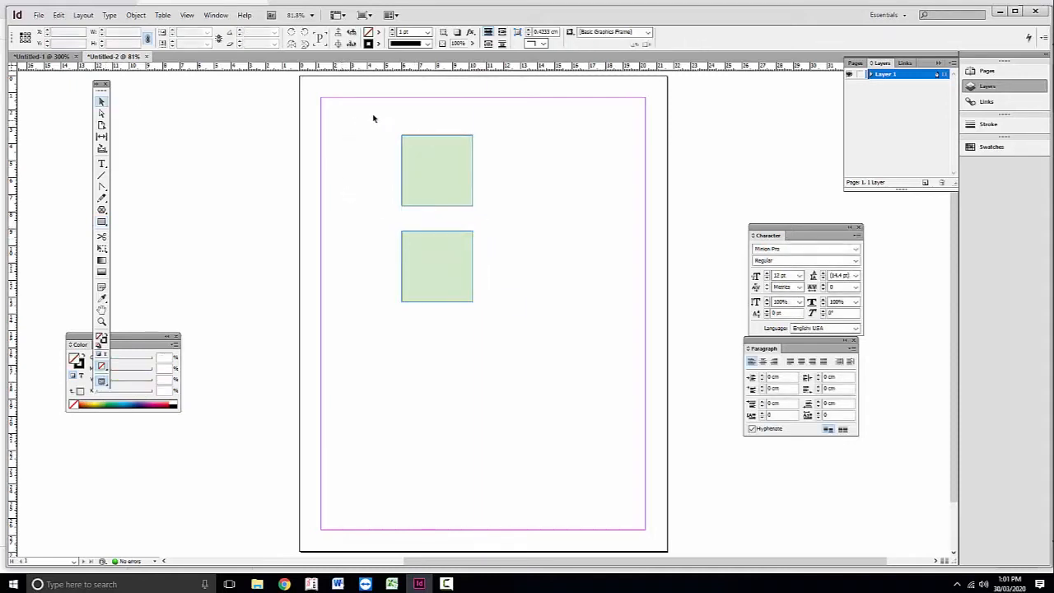
Step: Try the Gap tool on the space between the two squares and on the space between them and the page's left edge
left_click_drag(365, 115, 574, 362)
left_click(101, 136)
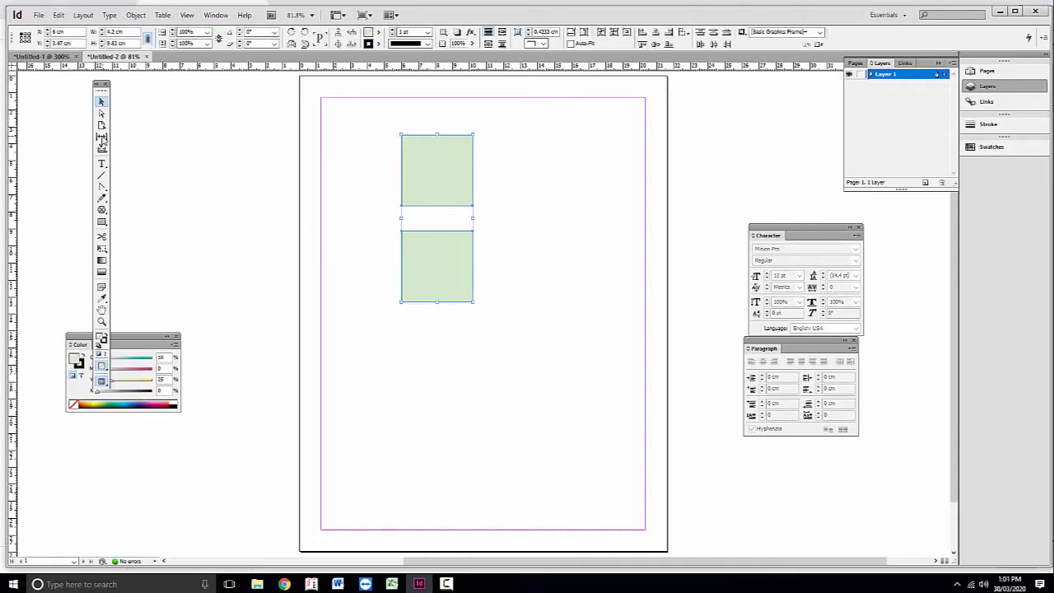
mouse_move(426, 219)
left_mouse_down()
mouse_move(431, 151)
mouse_move(441, 270)
mouse_move(443, 175)
mouse_move(442, 217)
left_mouse_up()
mouse_move(352, 197)
left_mouse_down()
mouse_move(417, 201)
mouse_move(340, 199)
left_mouse_up()
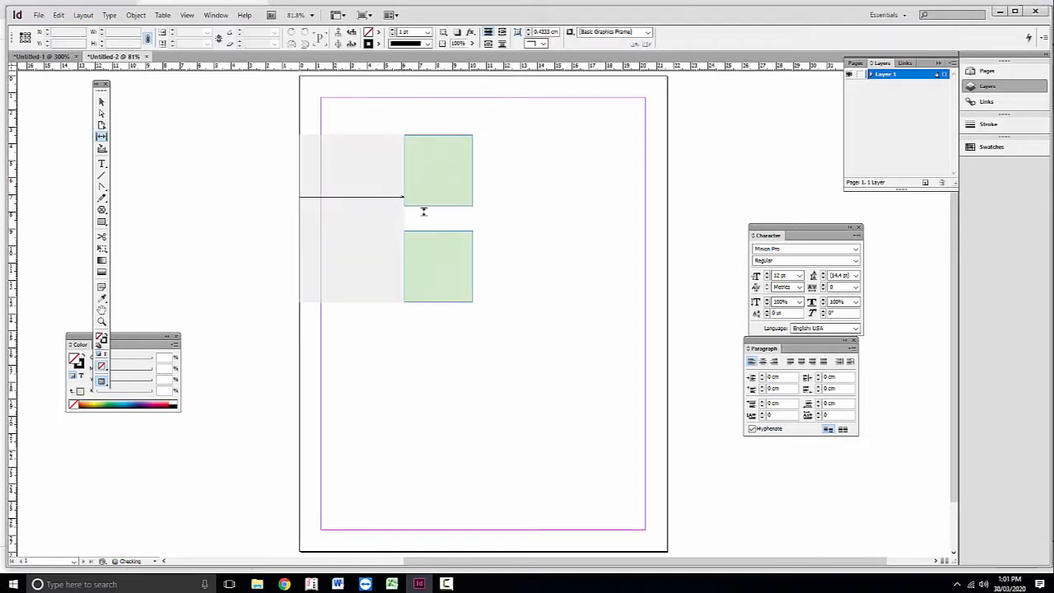
left_click_drag(454, 216, 425, 218)
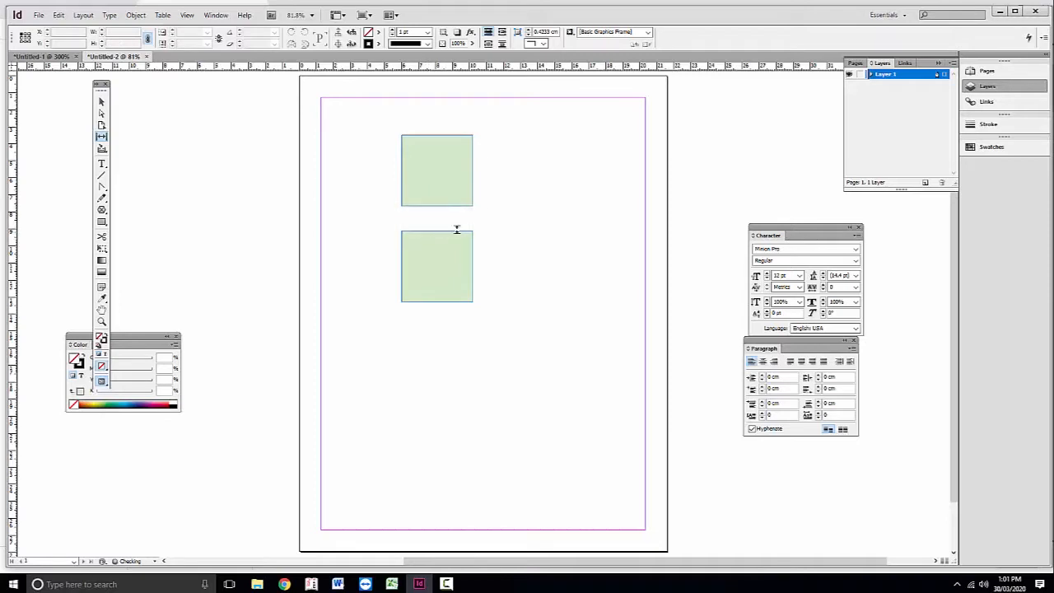
Step: Duplicate both green squares to the right to form a two-by-two grid
key("c")
key("v")
left_click(451, 199)
left_click(437, 285, "shift")
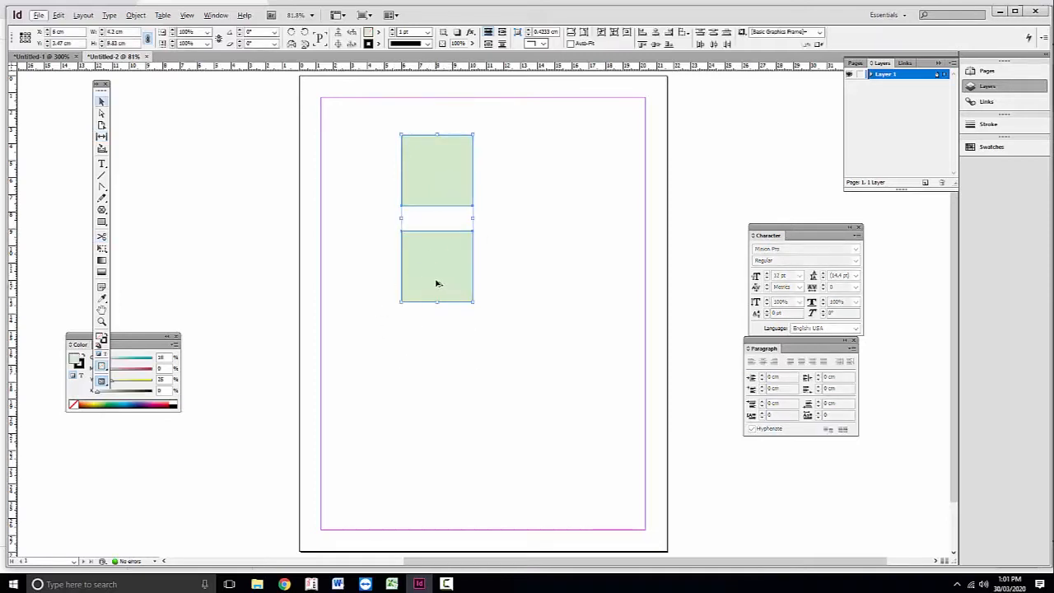
key("alt")
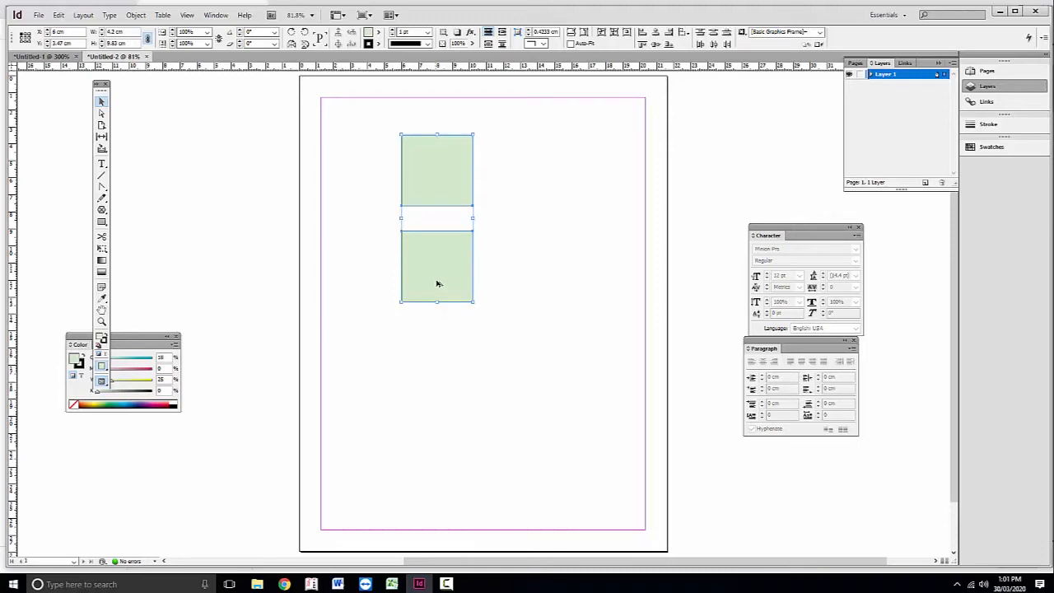
left_click_drag(437, 283, 534, 288)
Step: Shift the horizontal and vertical gaps between the four squares with the Gap tool so that the adjoining frames resize
left_click_drag(344, 109, 630, 368)
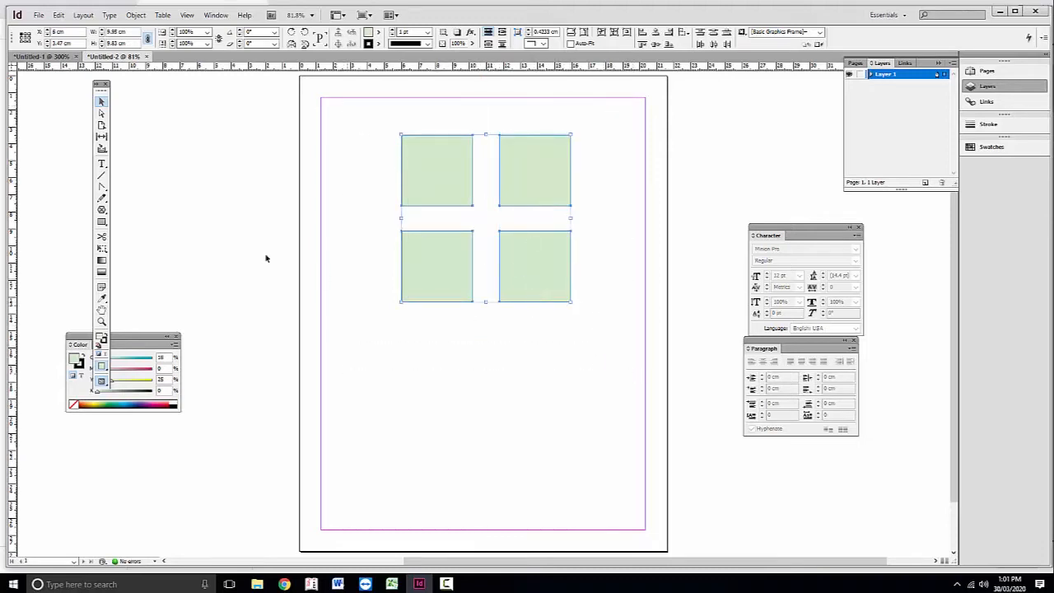
left_click(102, 137)
left_click_drag(504, 217, 431, 168)
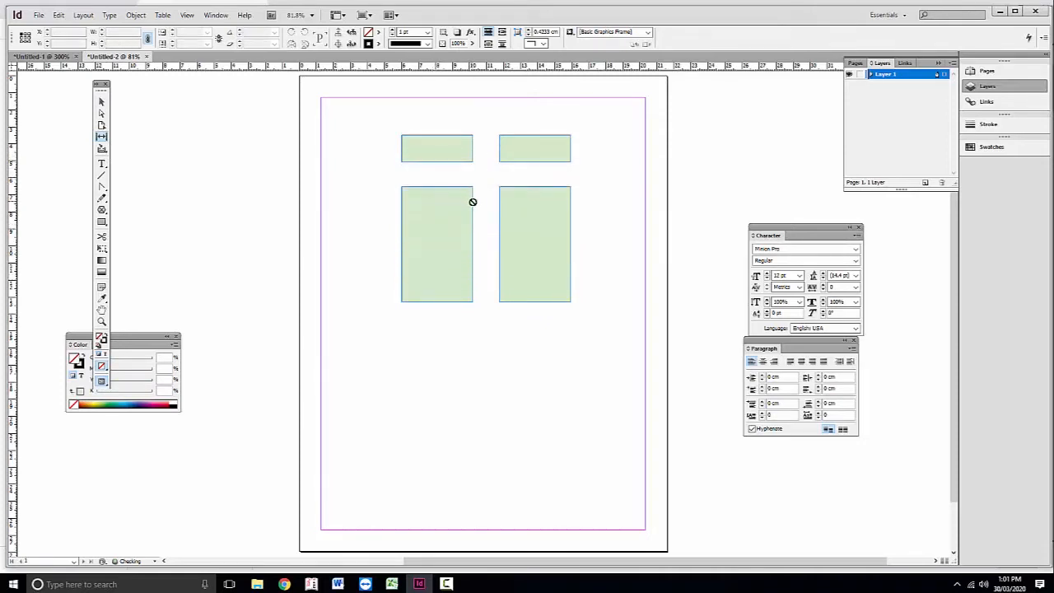
left_click_drag(486, 219, 537, 241)
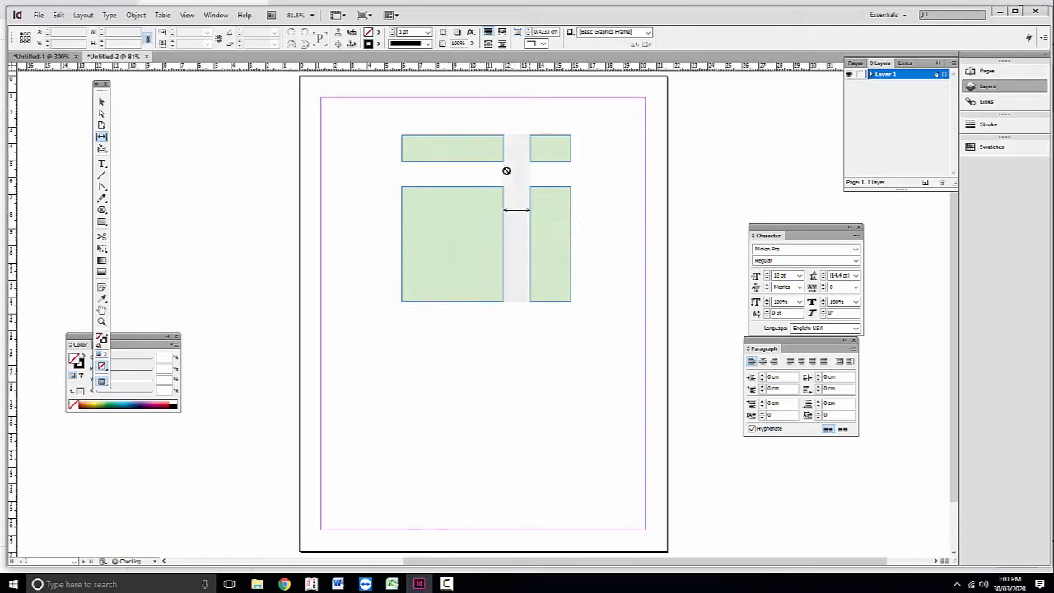
left_click_drag(480, 172, 473, 198)
left_click_drag(517, 224, 487, 226)
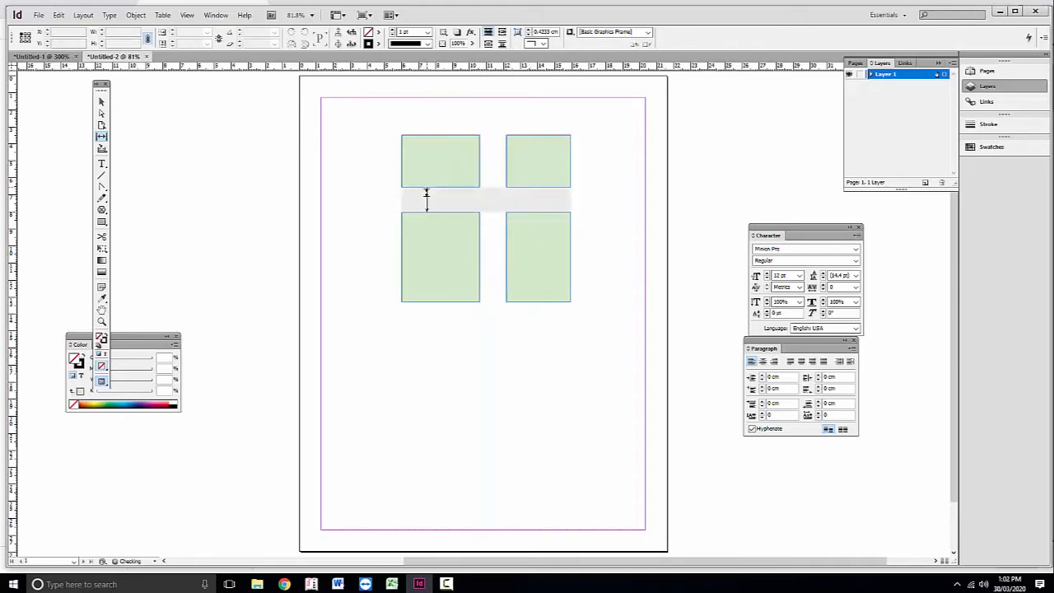
left_click_drag(426, 198, 453, 203)
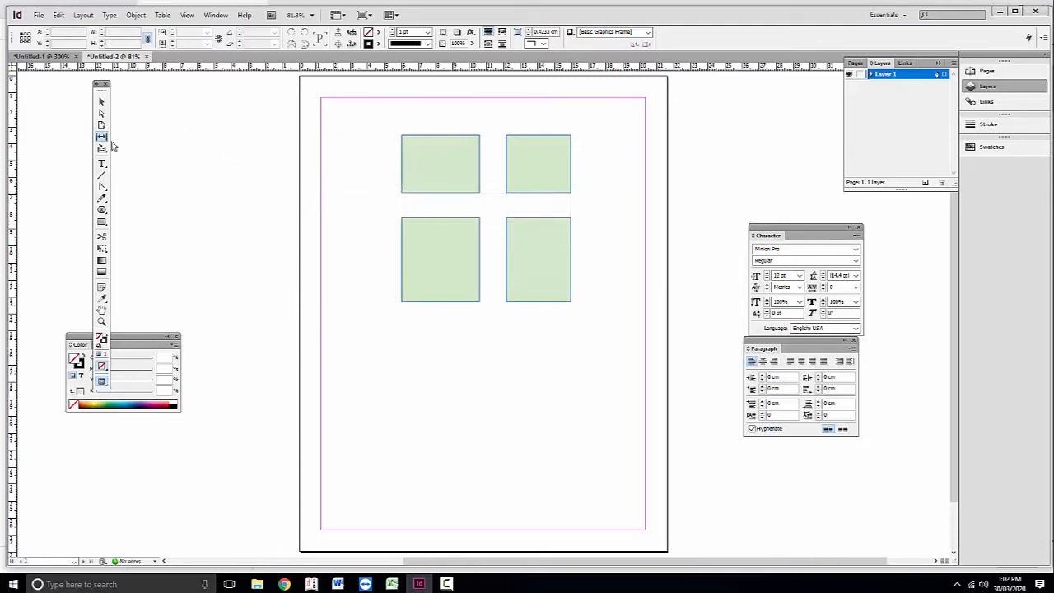
Step: Move all four green frames together onto the pasteboard left of the page
left_click(102, 102)
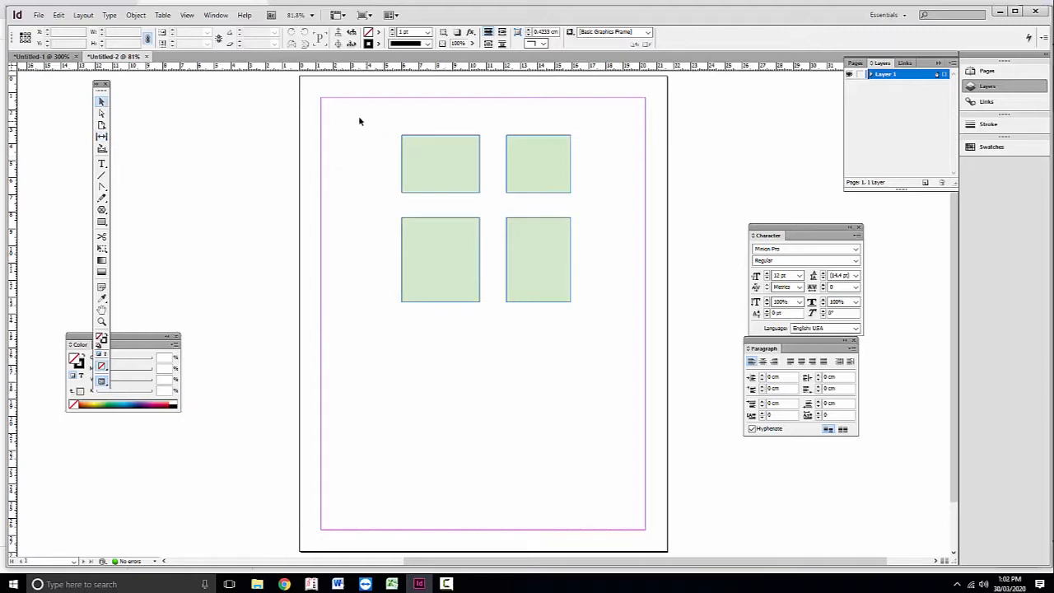
left_click_drag(358, 121, 602, 336)
left_click_drag(546, 261, 258, 262)
Step: Create a text frame about 18.8 cm wide across the upper part of the page and fill it with placeholder text
left_click(102, 164)
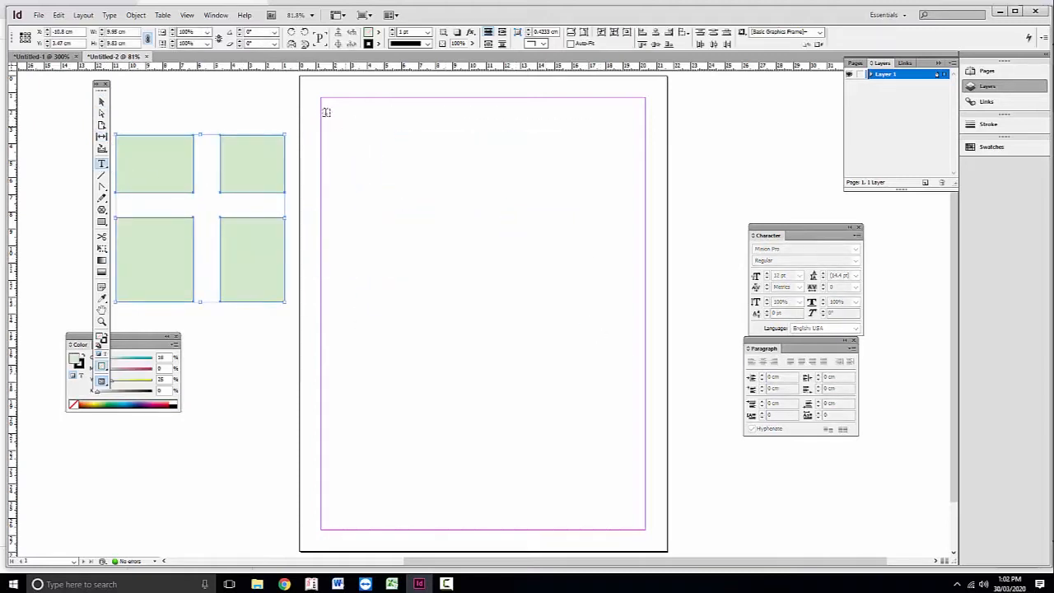
left_click_drag(325, 101, 645, 246)
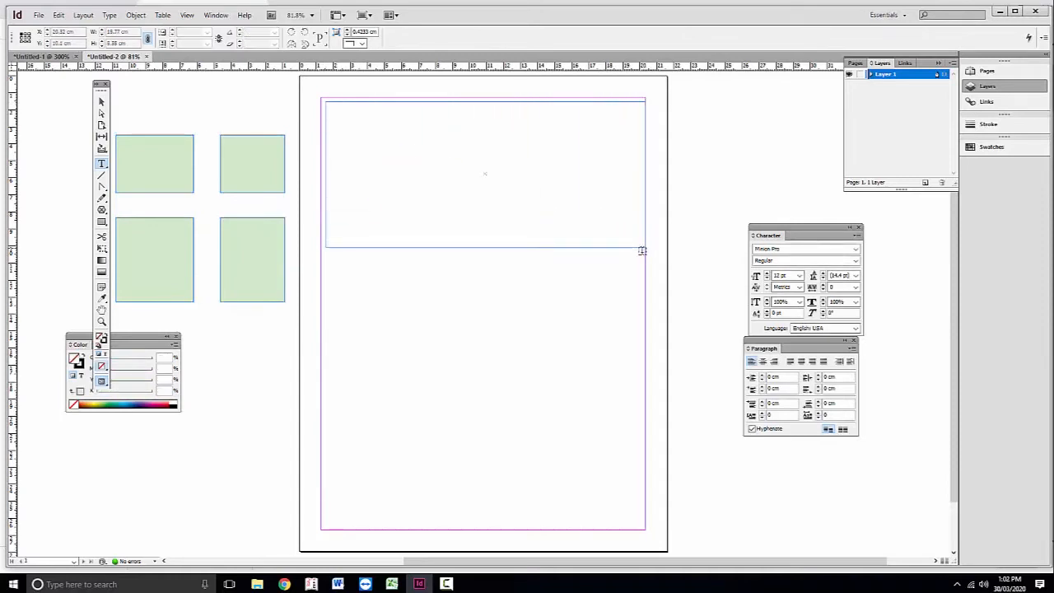
left_click(110, 15)
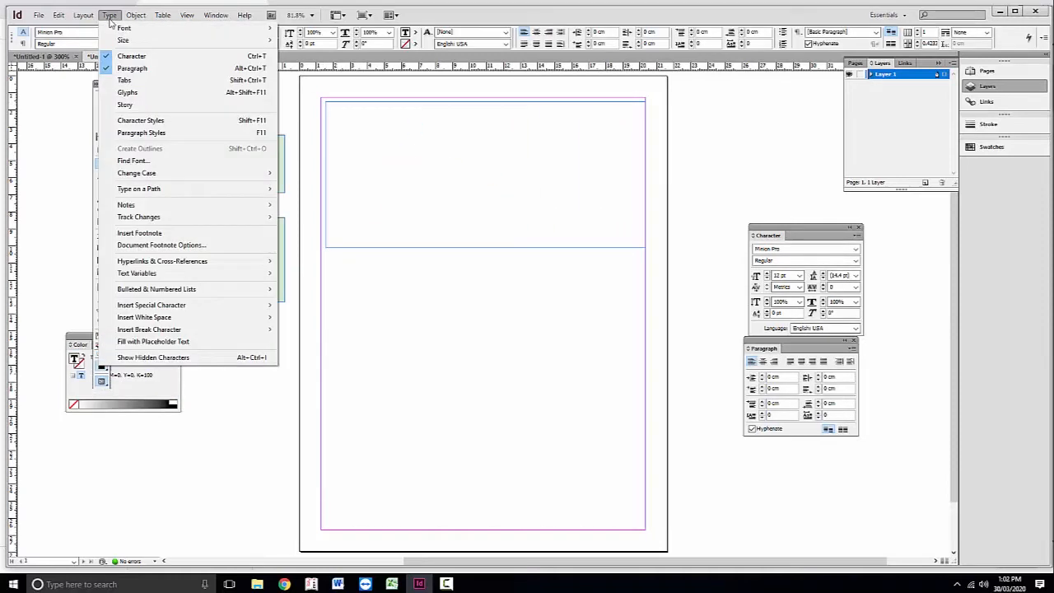
left_click(170, 342)
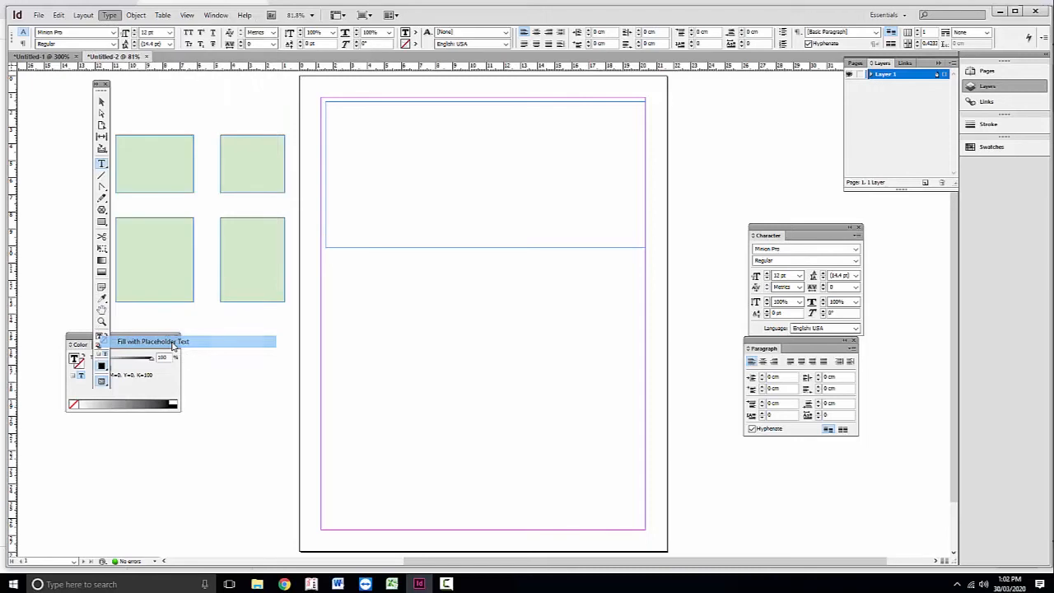
left_click(102, 102)
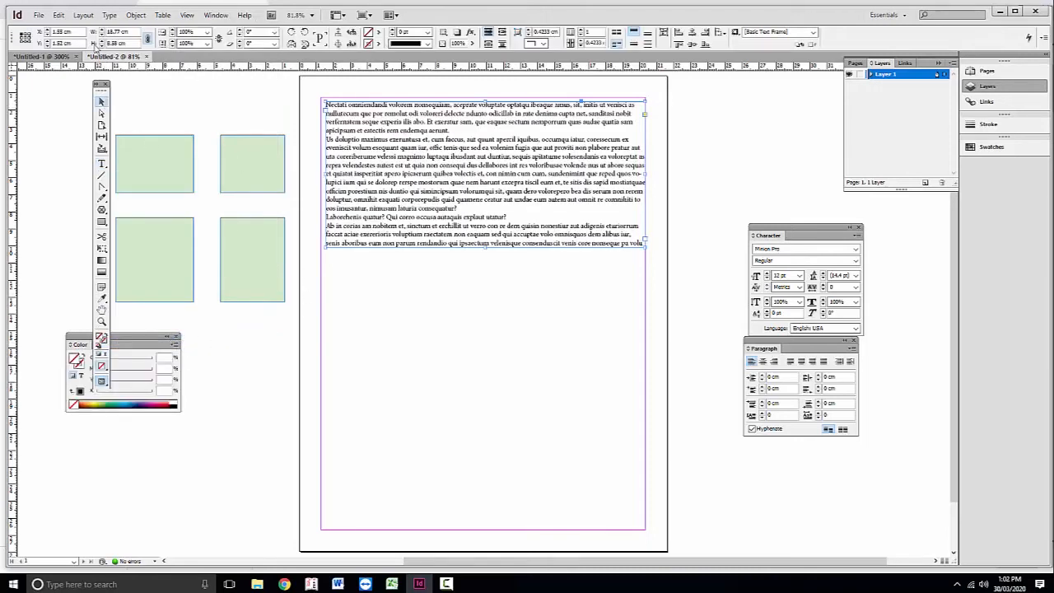
Step: Add four blank pages after page 1
left_click(83, 15)
mouse_move(96, 30)
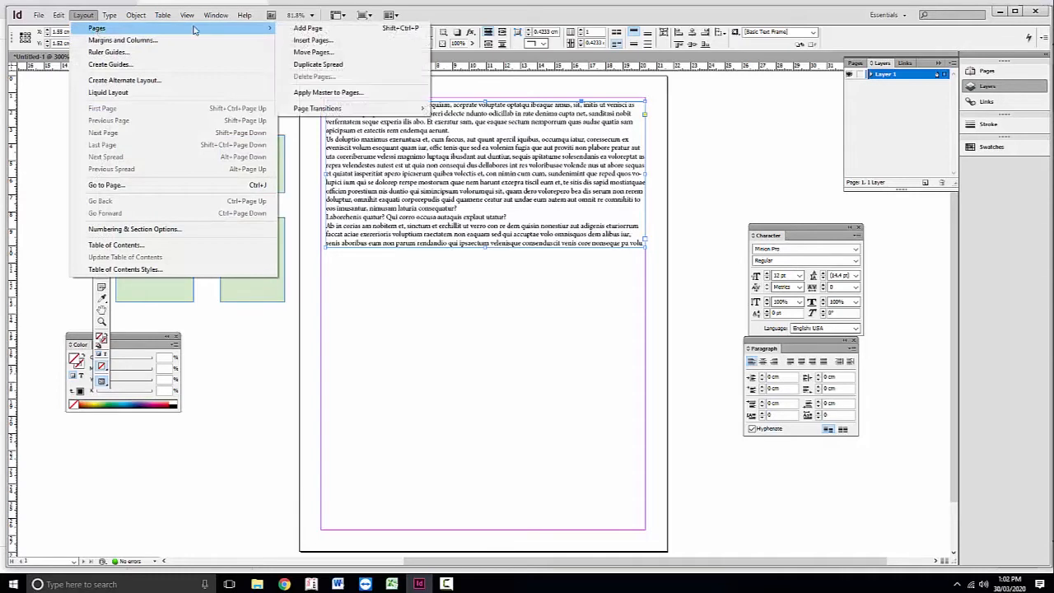
left_click(325, 30)
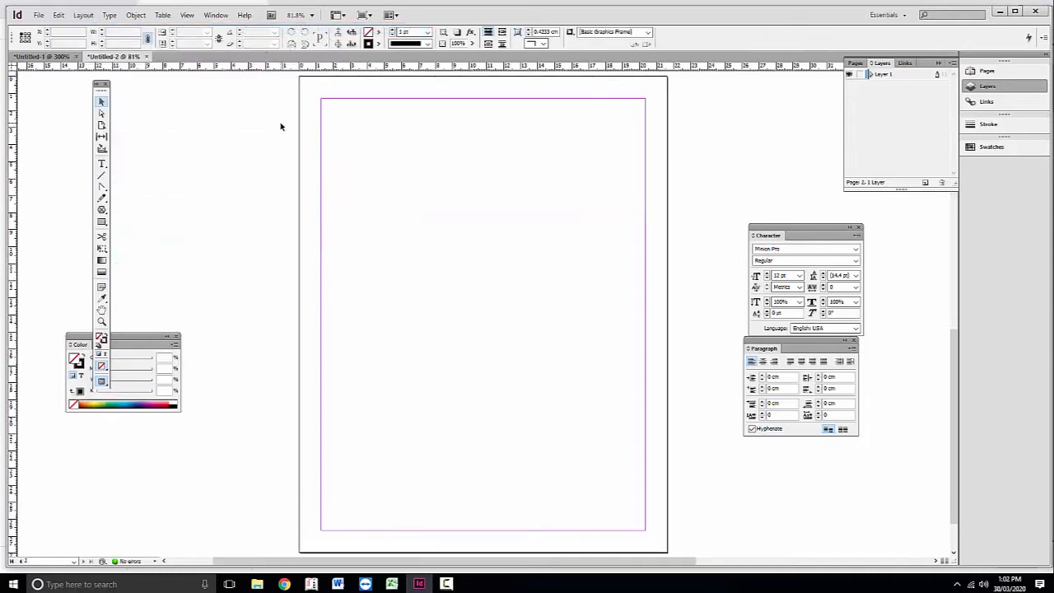
key("ctrl+shift+p")
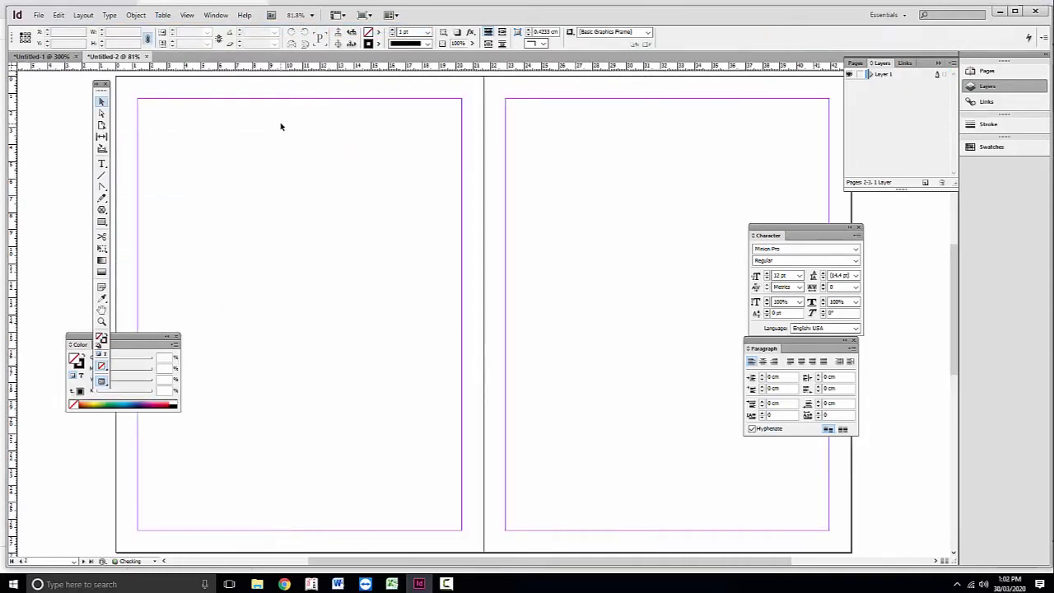
Step: Float the Pages panel above the Character panel and select the page 1 thumbnail in it
left_click_drag(338, 149, 349, 365)
left_click_drag(444, 177, 233, 510)
left_click_drag(401, 213, 396, 306)
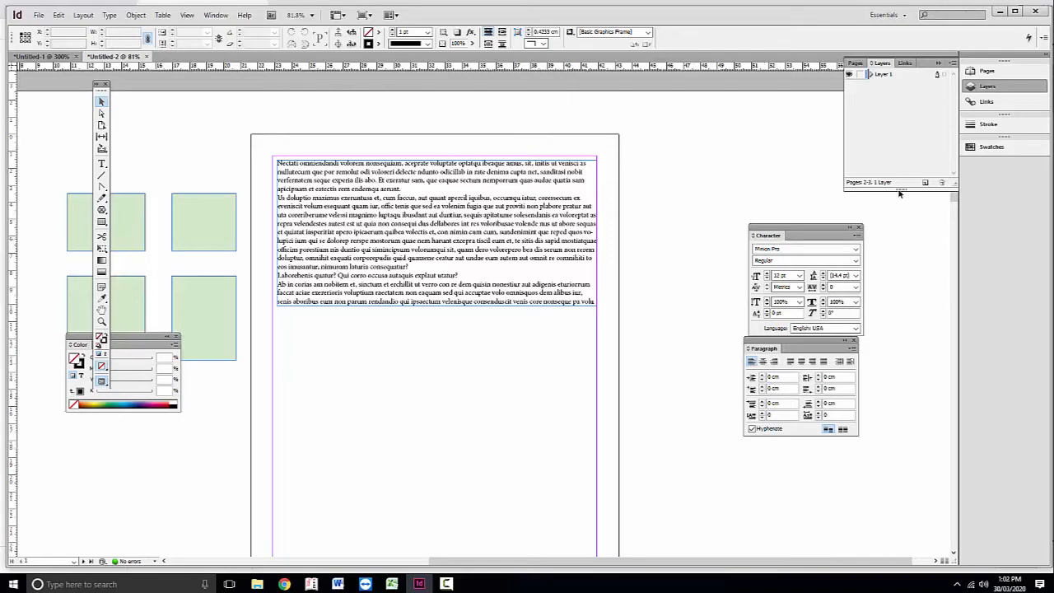
left_click(217, 16)
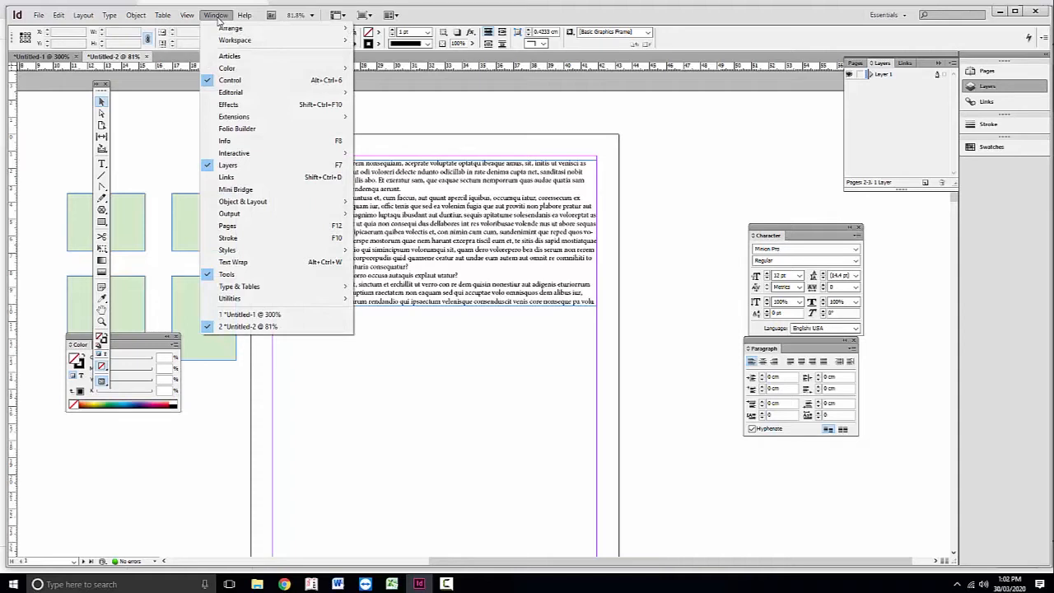
left_click(268, 226)
left_click_drag(859, 63, 659, 98)
left_click(710, 154)
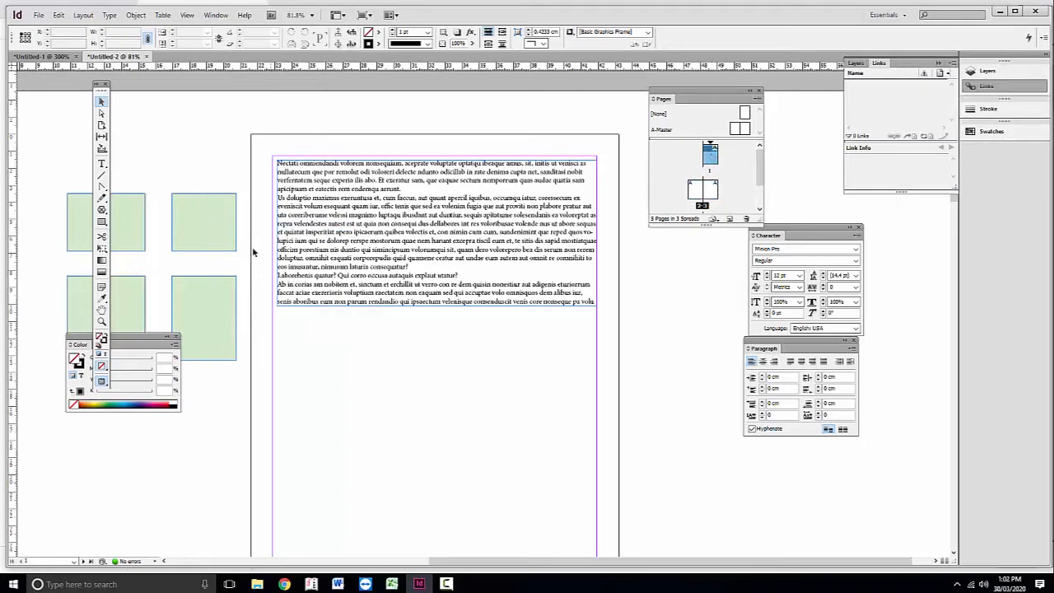
Step: Collect the placeholder text frame on page 1 with the Content Collector tool, moving the conveyor up to just below the text
left_click(101, 150)
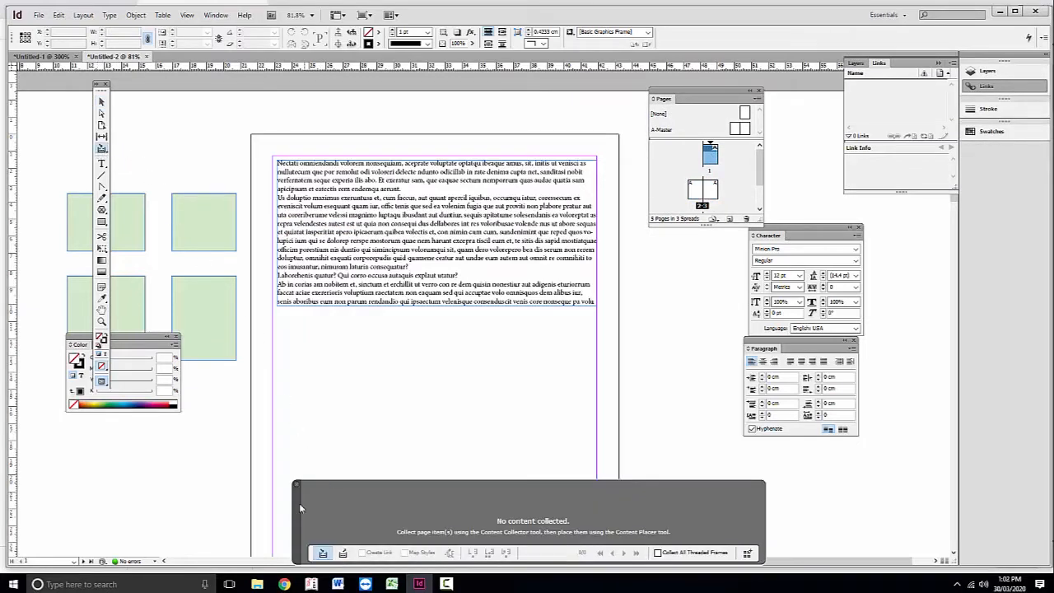
left_click_drag(299, 501, 308, 370)
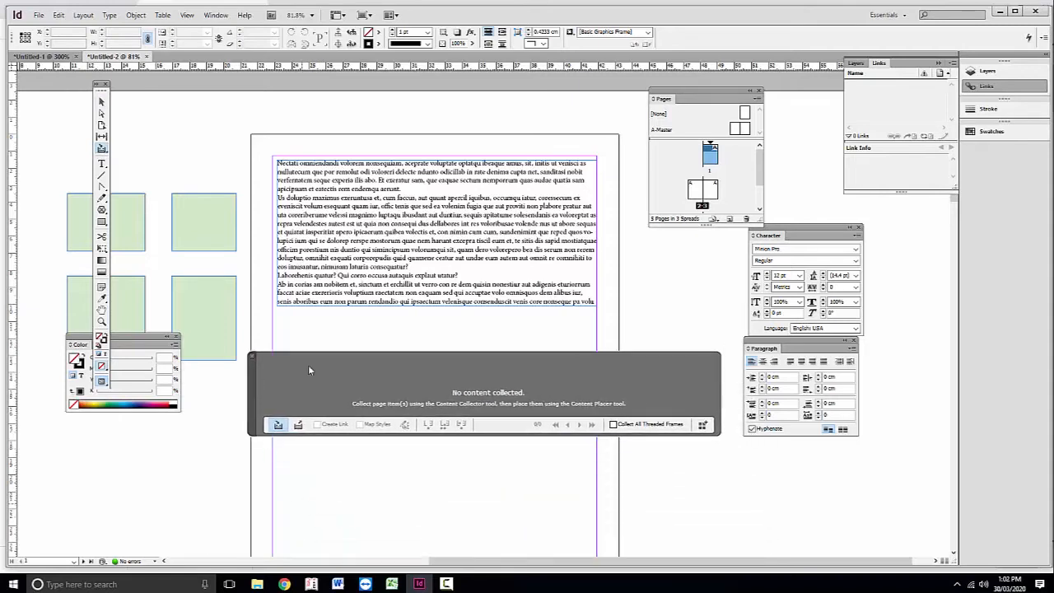
left_click(375, 284)
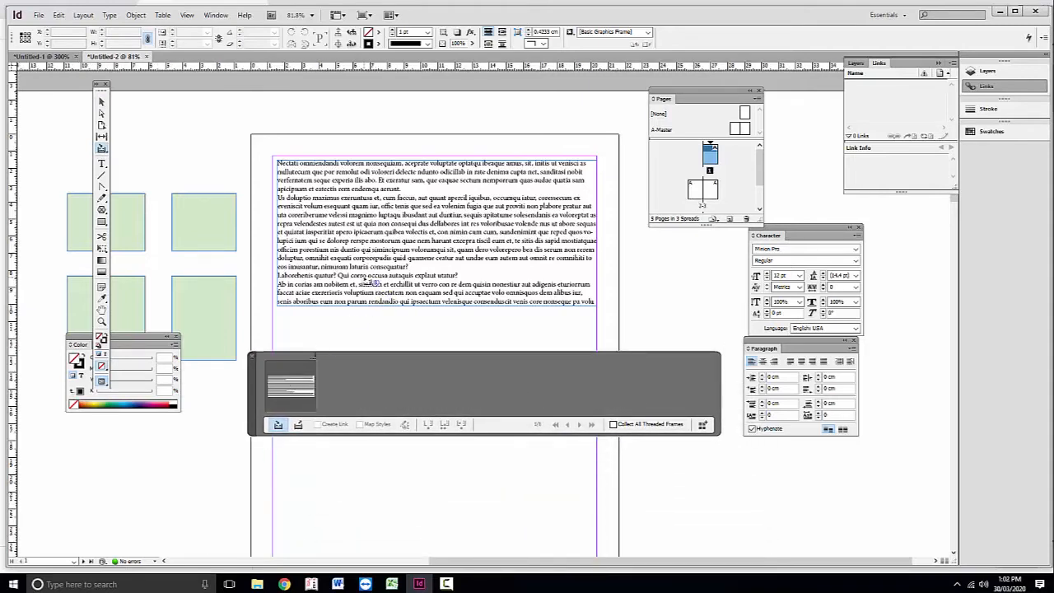
Step: Place the collected placeholder text at the top margin of page 2, in a frame about 18.7 cm wide and 8.4 cm high
double_click(702, 196)
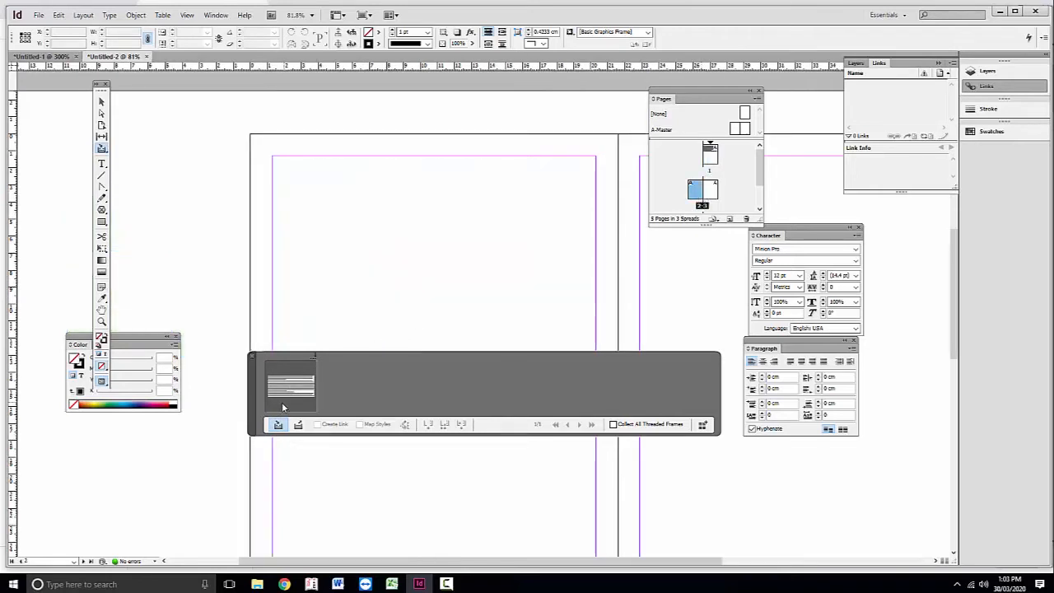
left_click(298, 424)
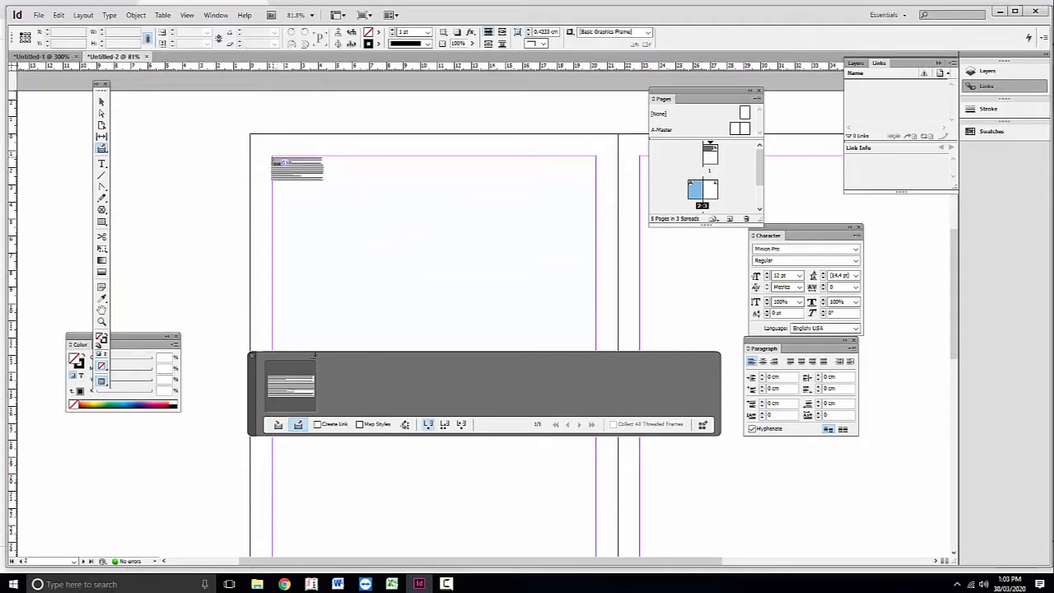
left_click_drag(272, 158, 567, 303)
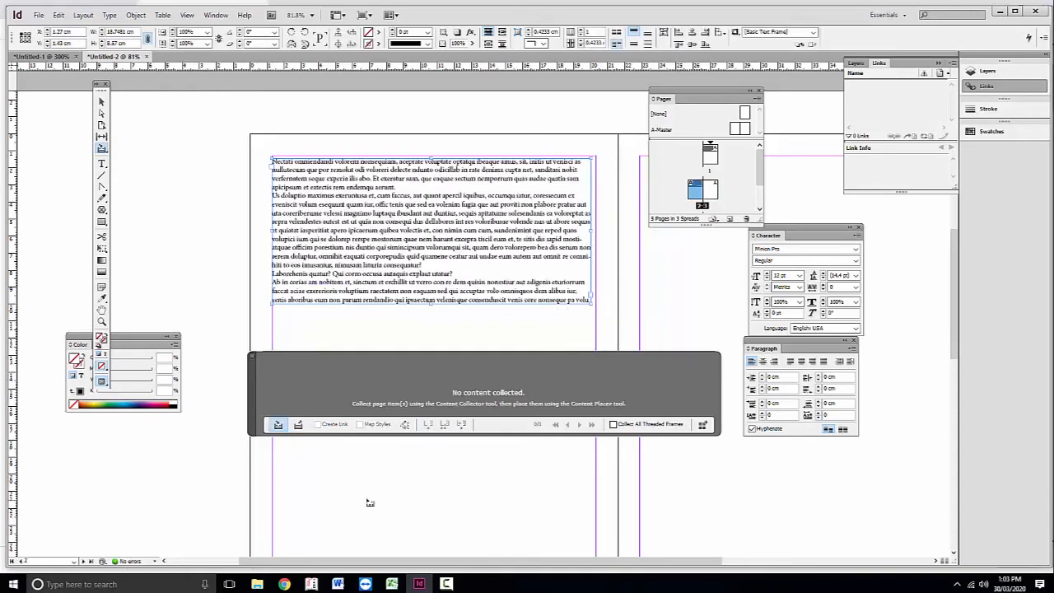
Step: Move the conveyor down toward the foot of page 2 and collect that page's placeholder text frame
double_click(710, 154)
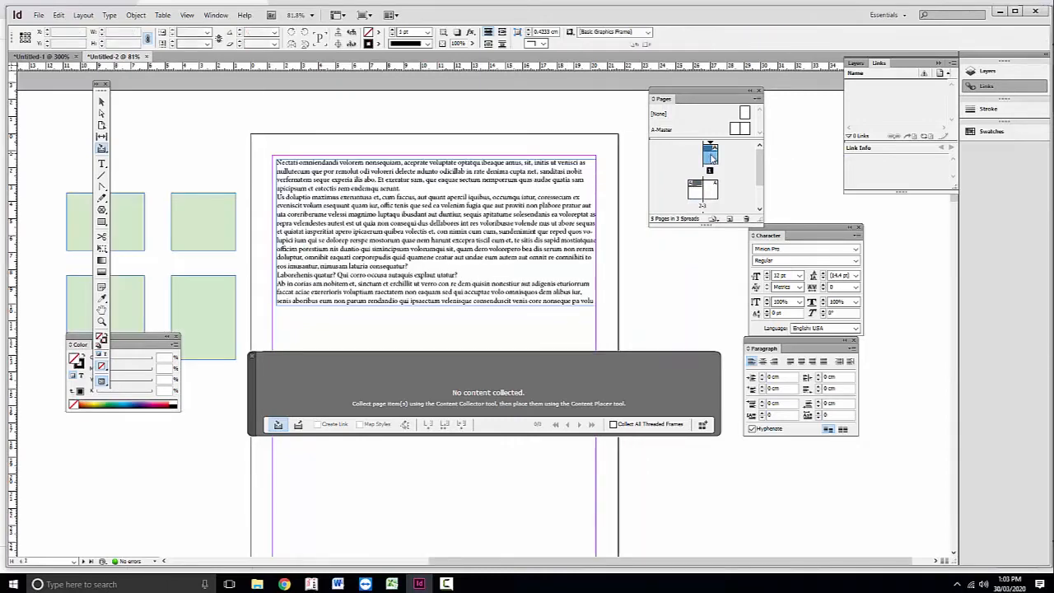
double_click(696, 190)
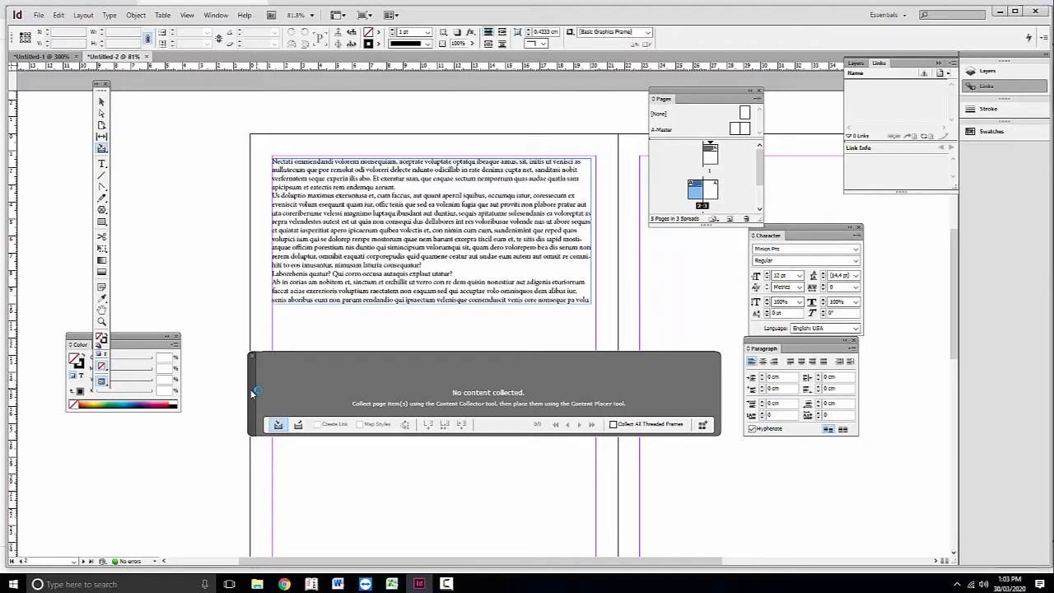
left_click_drag(253, 386, 235, 476)
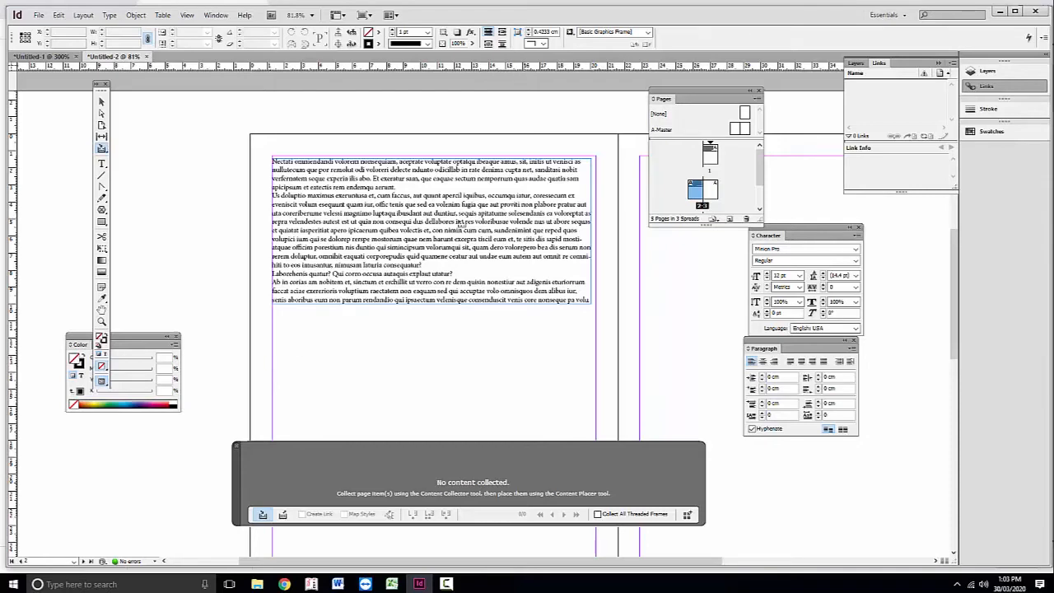
left_click(504, 243)
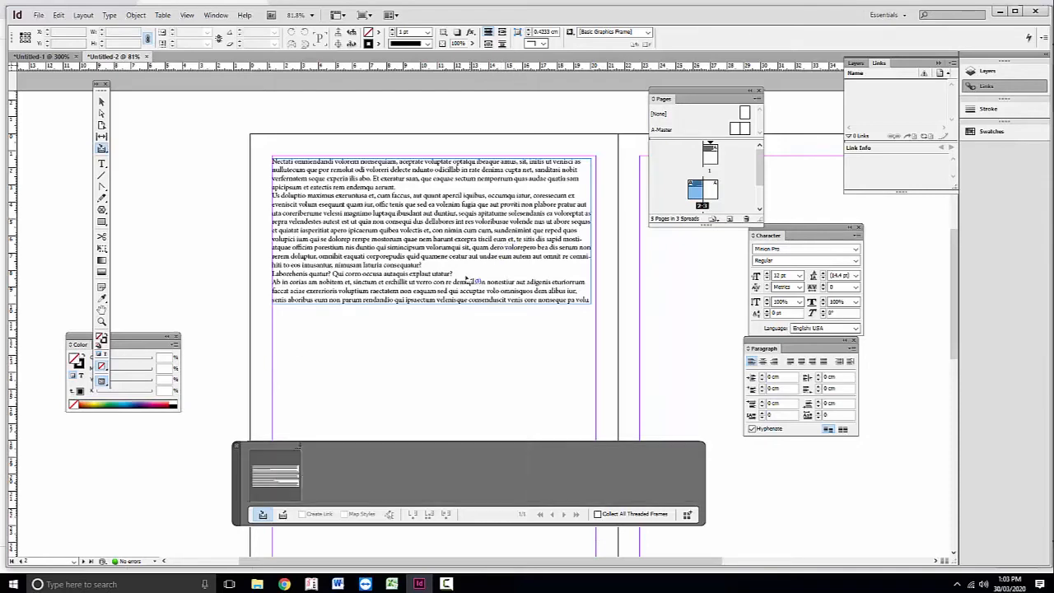
Step: Place the collected text near the top of page 5, in a frame about 17 cm wide and 8 cm high
left_click_drag(427, 402, 356, 326)
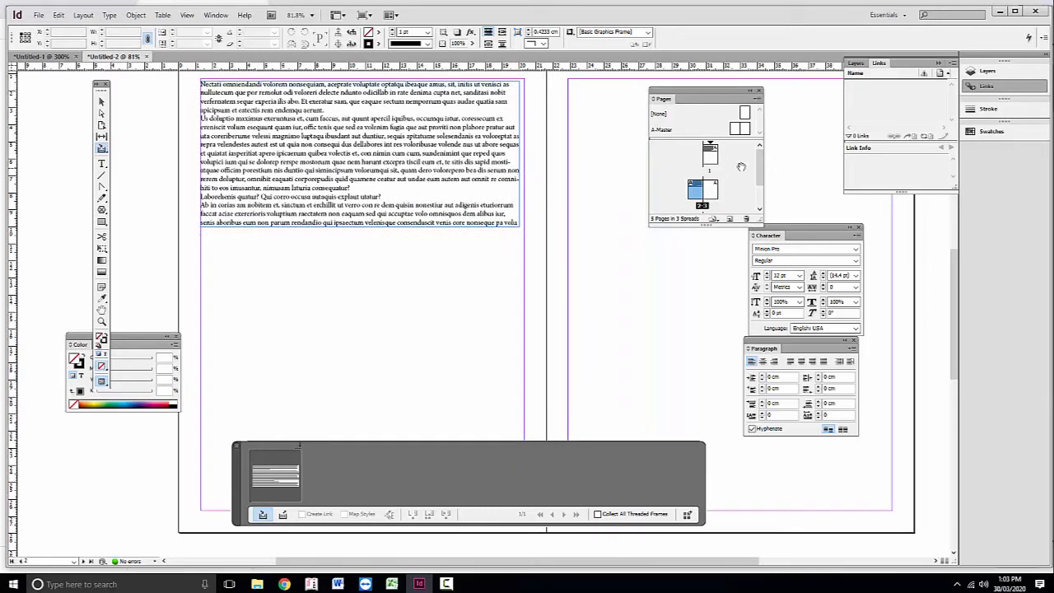
left_click_drag(762, 179, 762, 219)
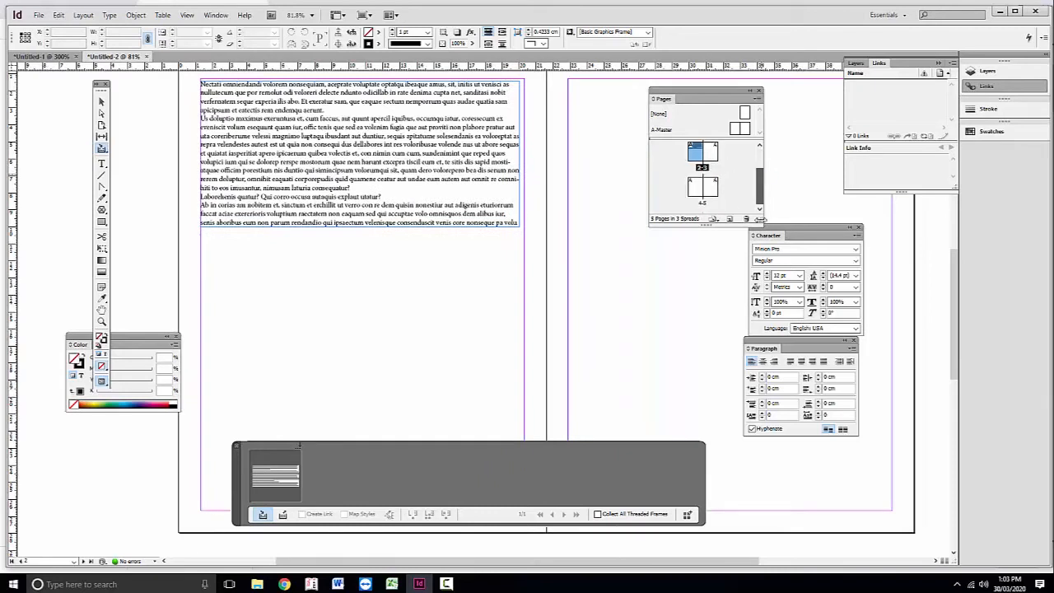
left_click(703, 194)
double_click(711, 195)
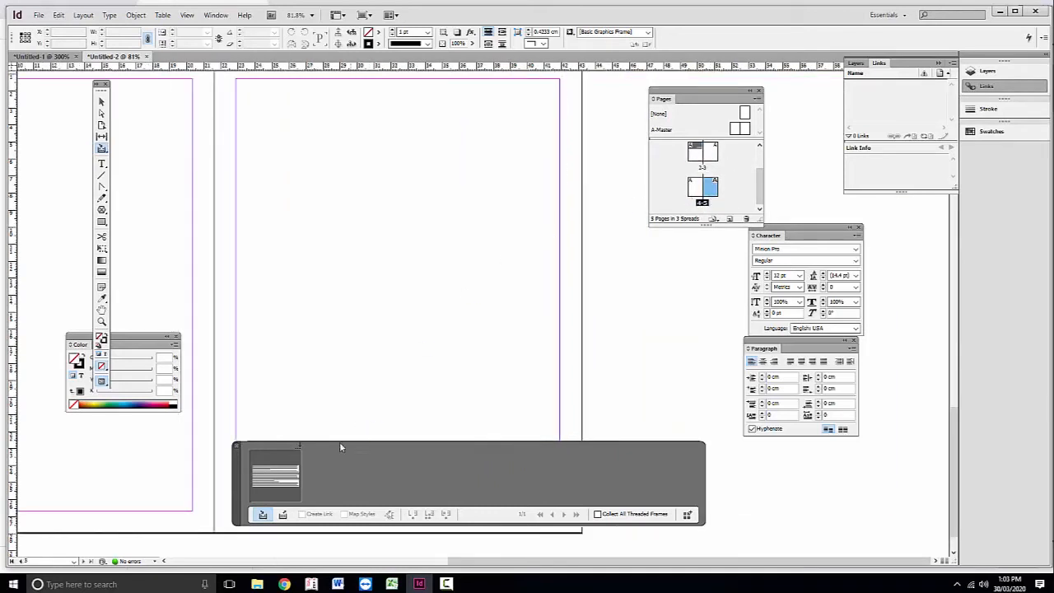
left_click(283, 514)
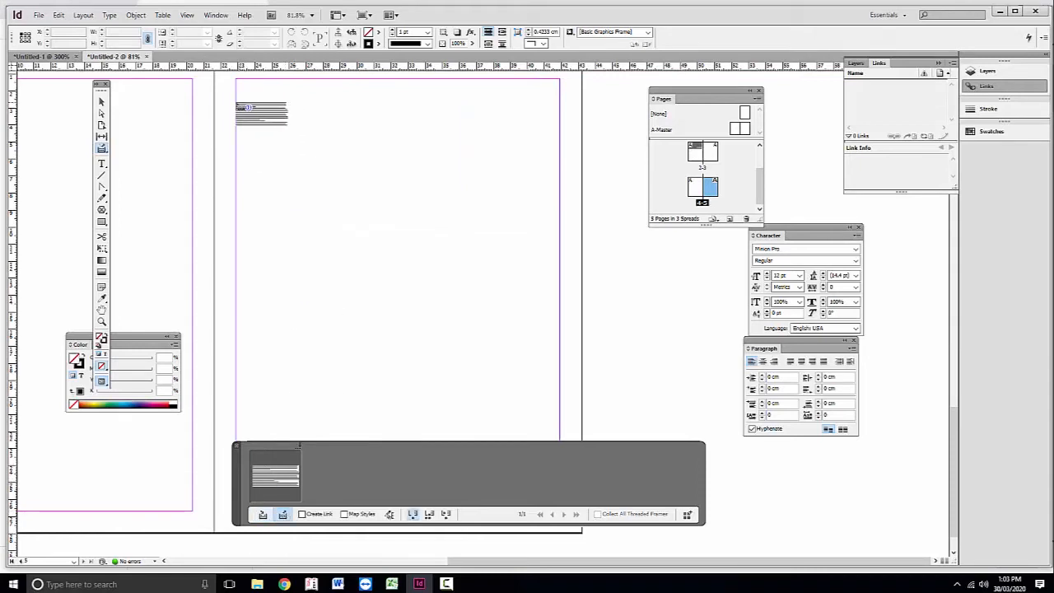
left_click_drag(237, 105, 501, 239)
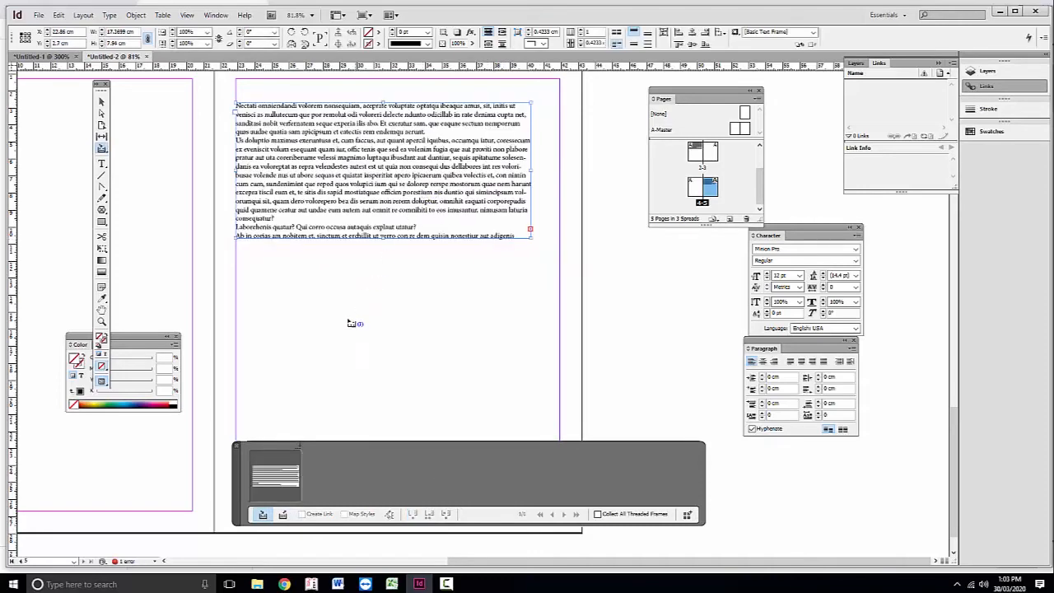
Step: Place the remaining collected text near the top of page 4, in a frame about 18.9 cm wide and 8.6 cm high
left_click_drag(348, 323, 635, 430)
left_click(282, 514)
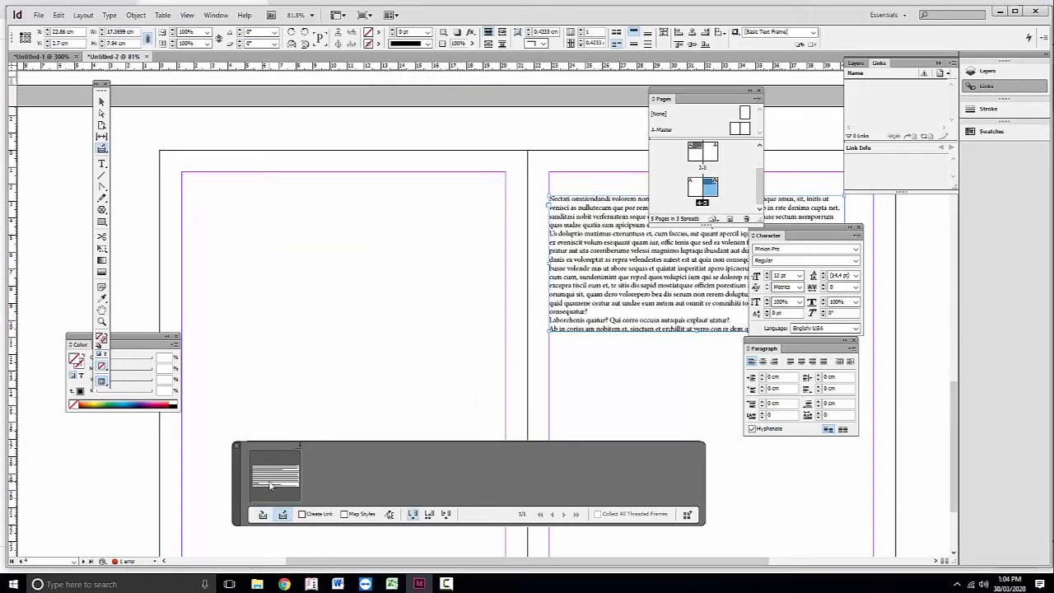
left_click_drag(184, 196, 504, 359)
left_click_drag(423, 207, 454, 362)
Step: Draw a text frame about 5.2 by 15.2 cm below page 1's text, along the left margin, and fill it with placeholder text
scroll(370, 225, "down", 5)
scroll(420, 219, "up", 5)
scroll(412, 228, "down", 5)
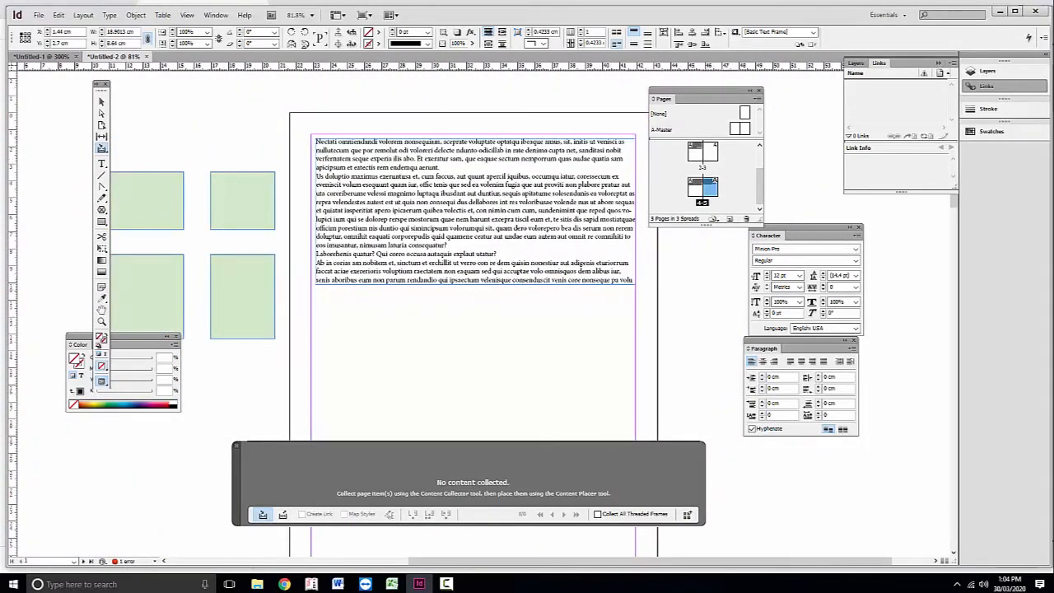
left_click(101, 164)
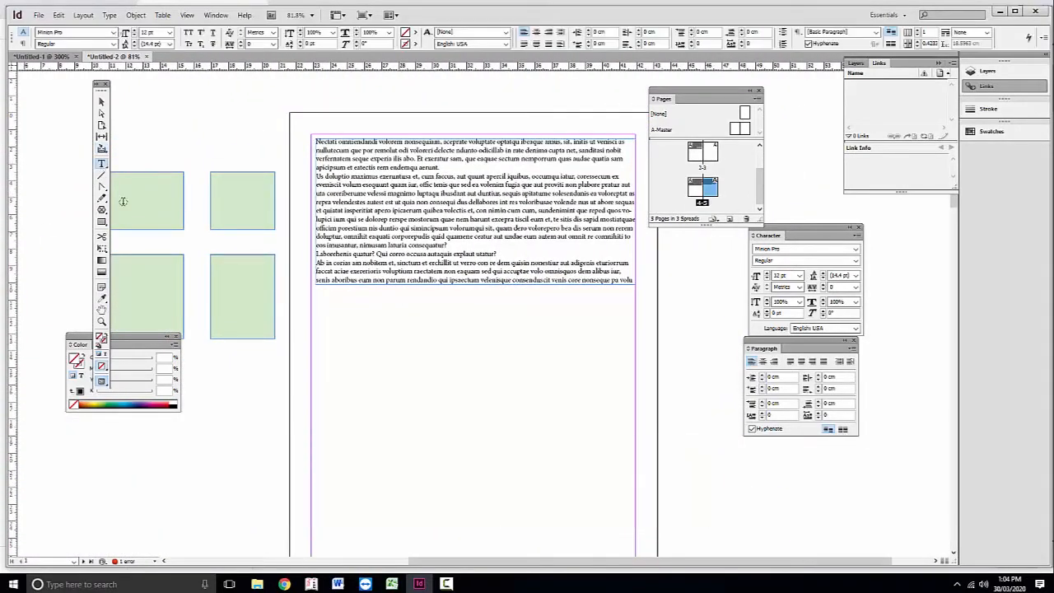
scroll(368, 429, "down", 3)
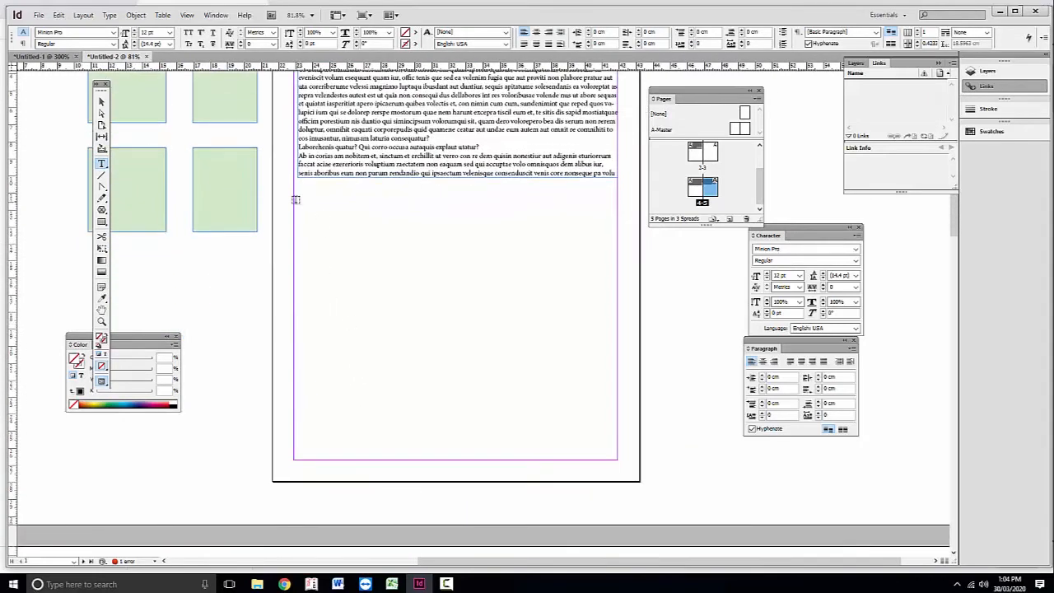
left_click_drag(295, 200, 382, 462)
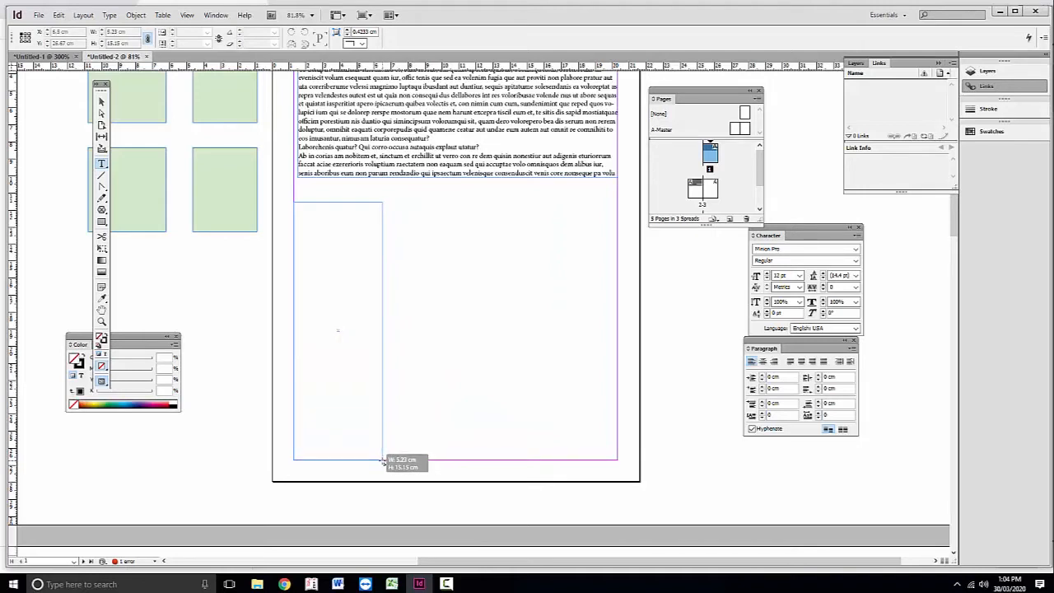
left_click_drag(382, 463, 380, 457)
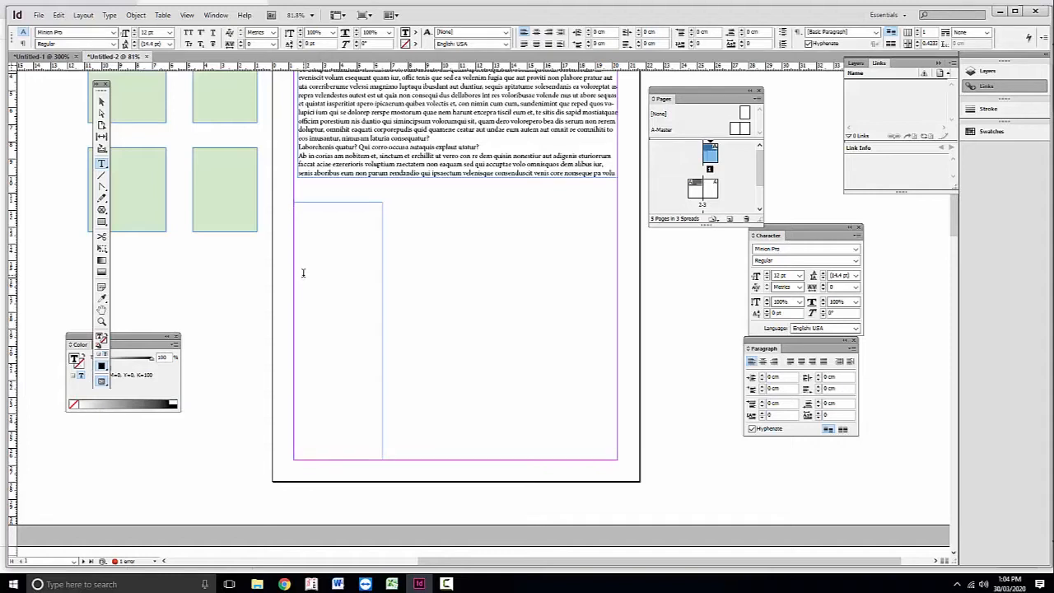
left_click(109, 15)
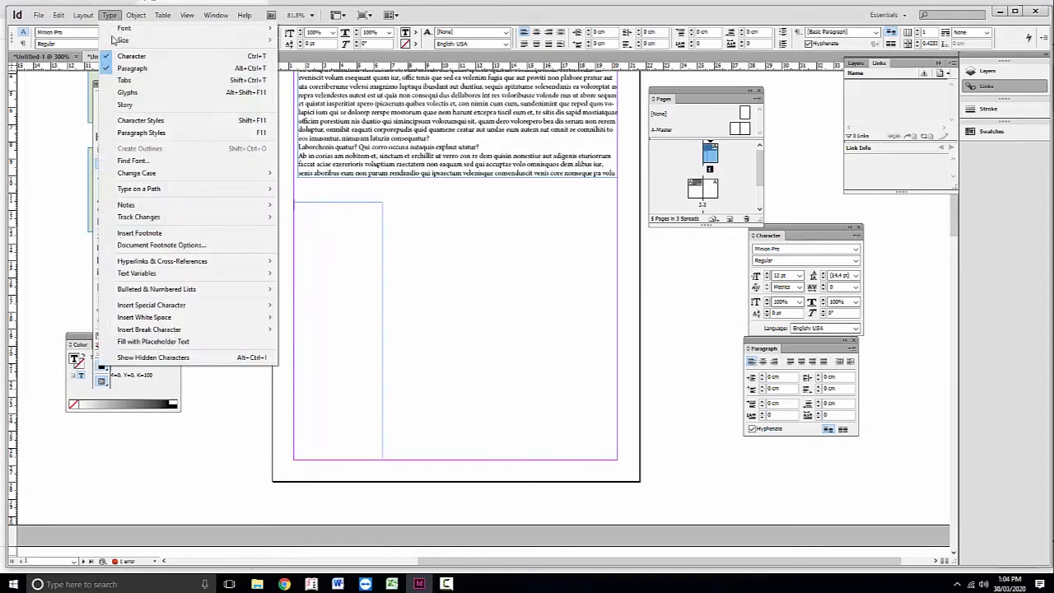
left_click(165, 341)
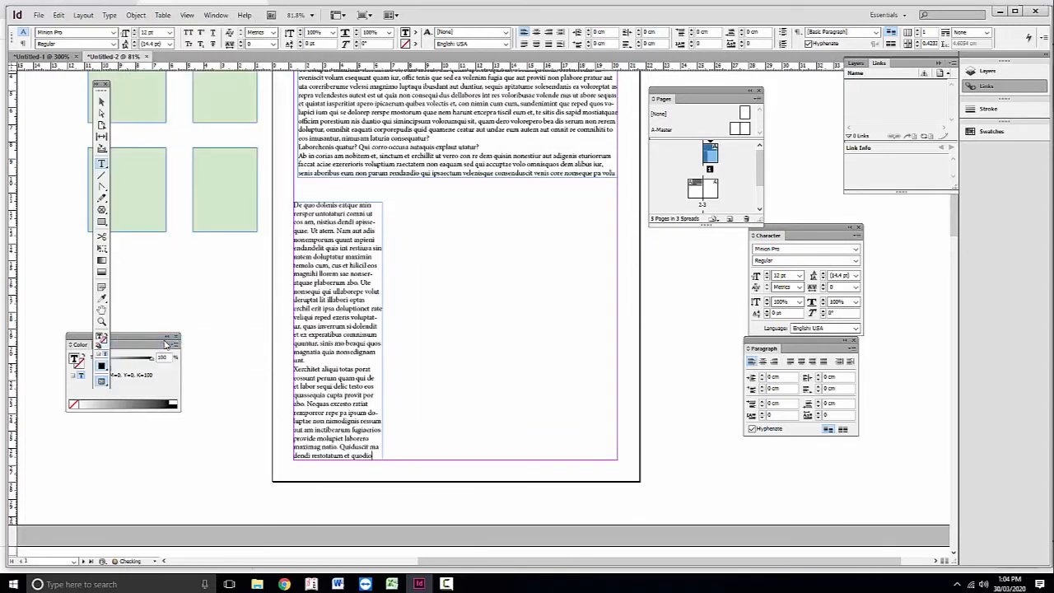
Step: Select all the text in the narrow frame on page 1 and set its font size to 21 pt
left_click(102, 164)
left_click(314, 256)
left_click_drag(378, 232, 249, 199)
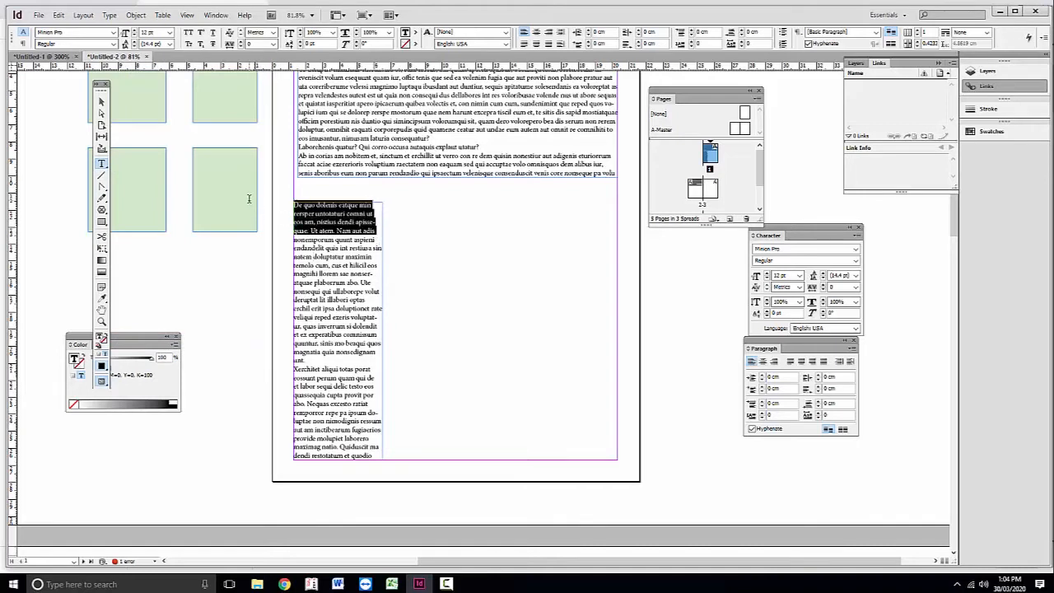
key("ctrl+a")
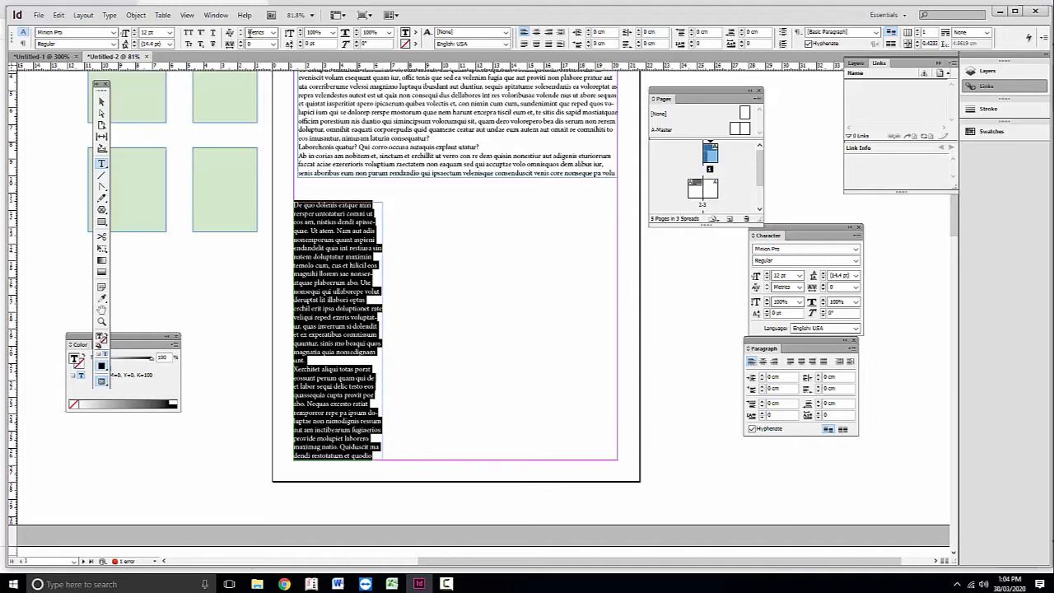
left_click(135, 31)
left_click(135, 30)
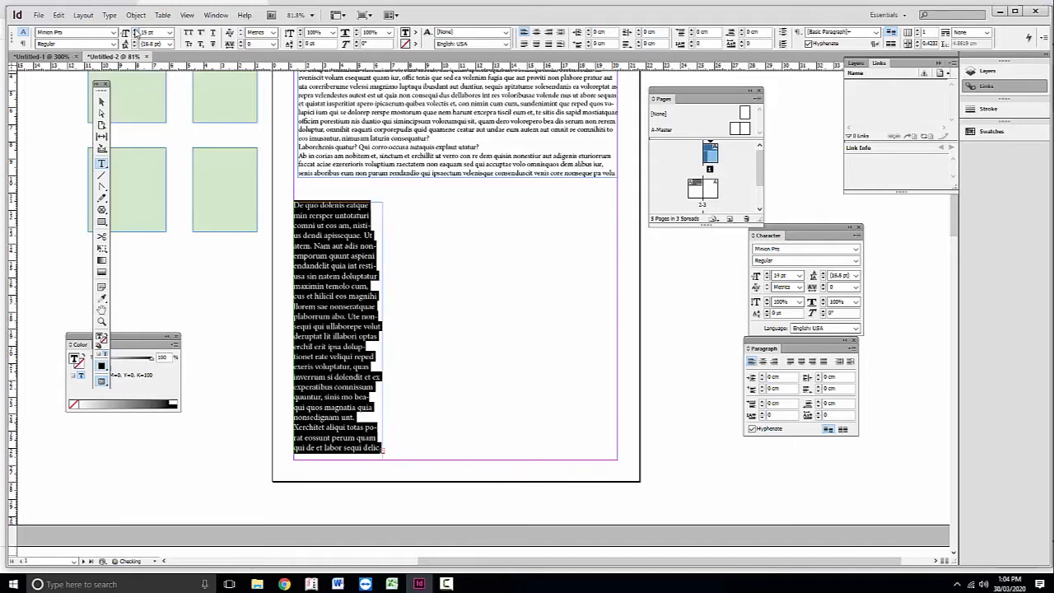
left_click(136, 30)
left_click(135, 31)
left_click(135, 30)
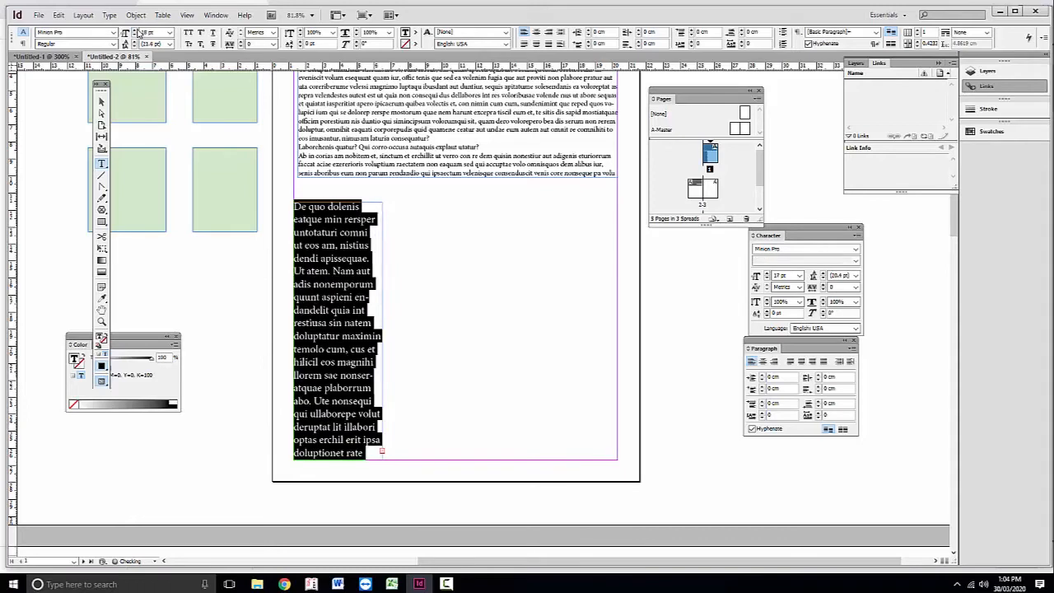
left_click(136, 30)
left_click(135, 30)
left_click(136, 31)
left_click(135, 31)
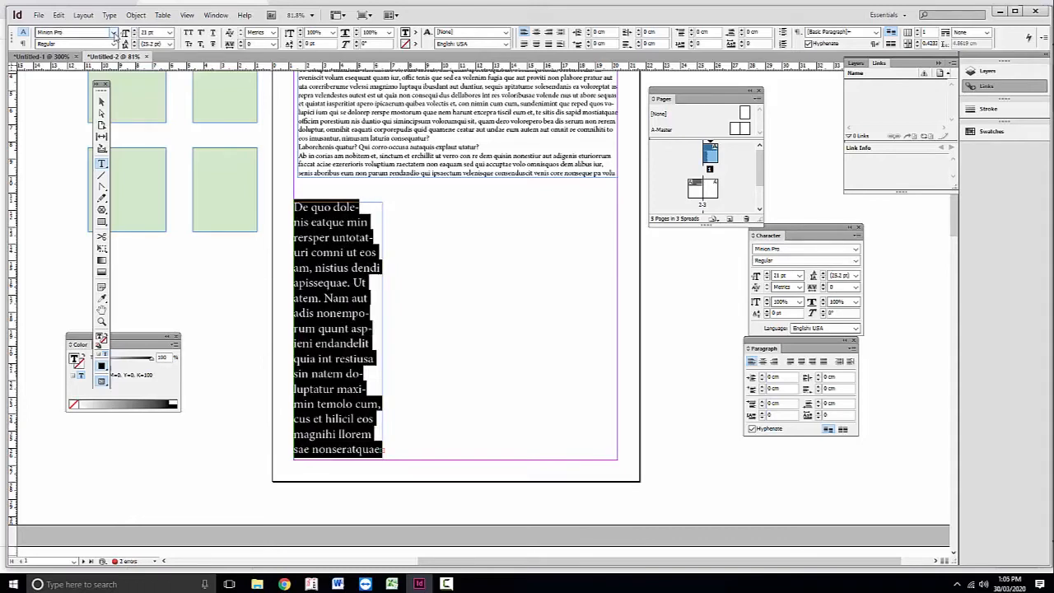
Step: Try the Impact font on the selected column text and change it to Berlin Sans FB Demi
left_click(113, 32)
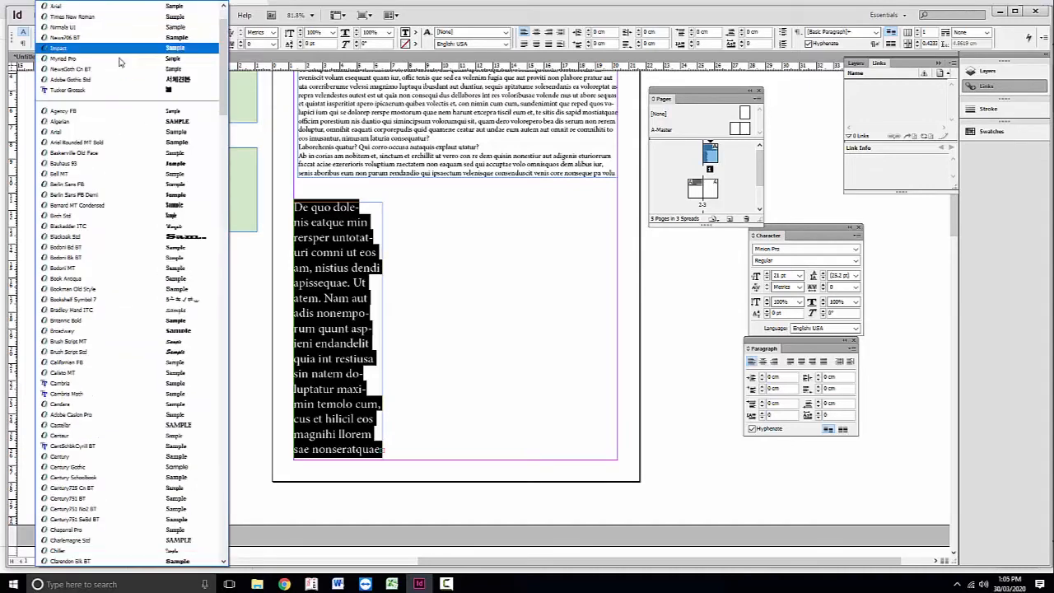
left_click(113, 50)
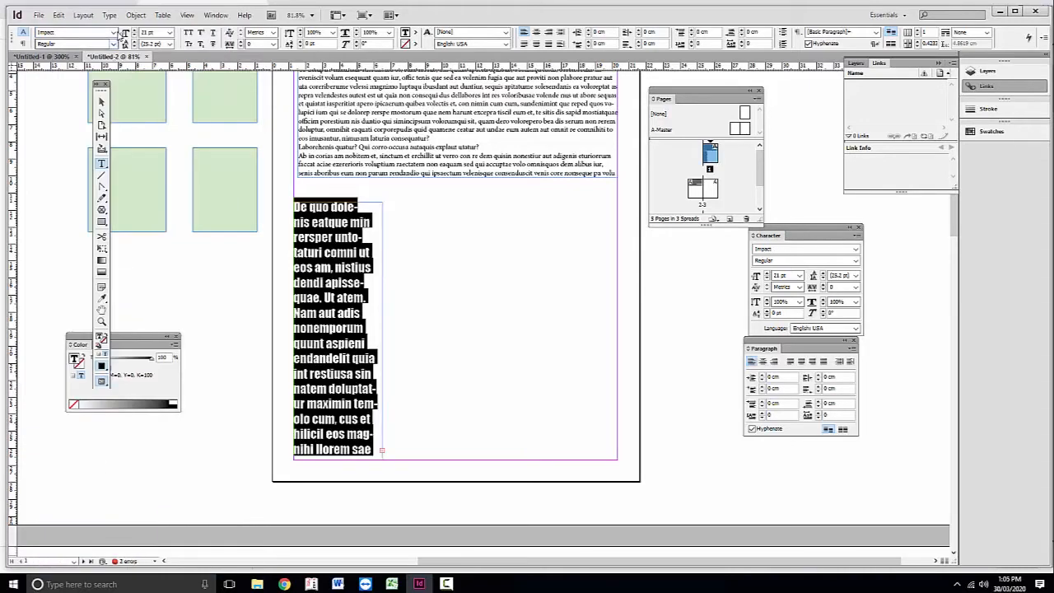
left_click(115, 33)
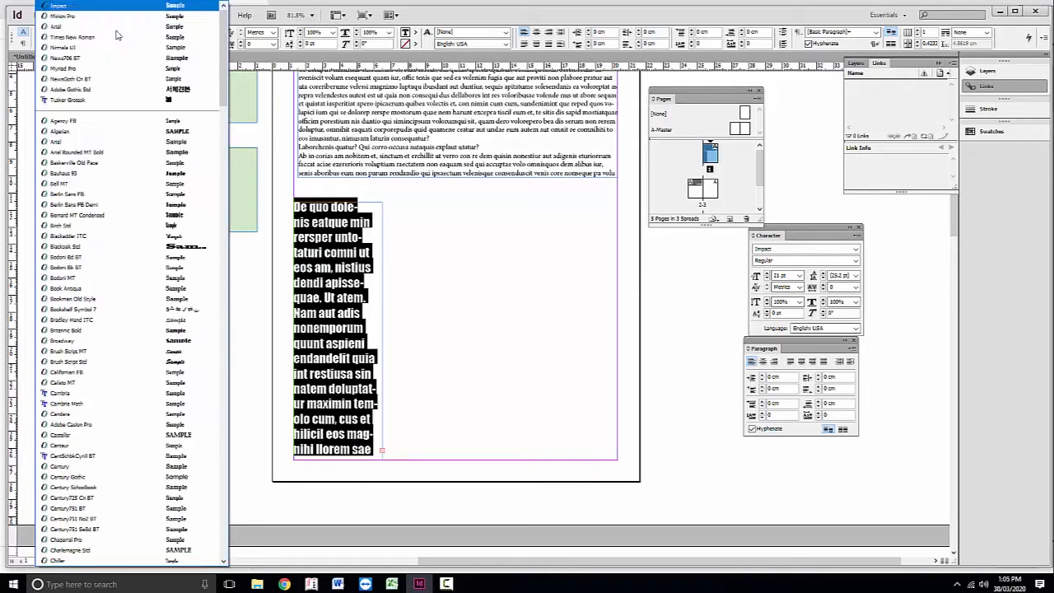
left_click(136, 204)
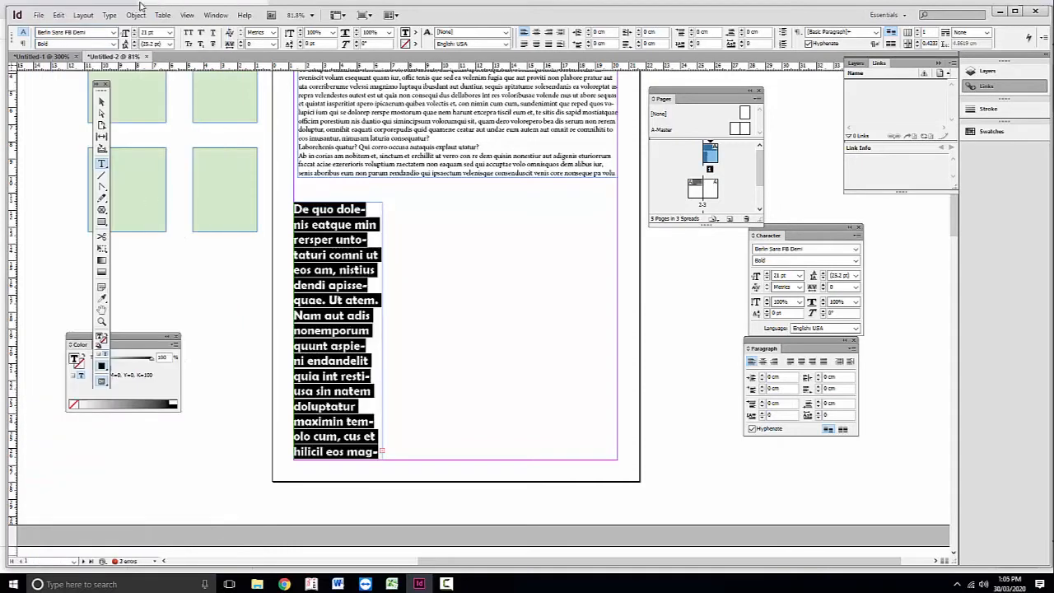
Step: Try the Blackoak Std font on the narrow frame's text and undo that font change
left_click(116, 33)
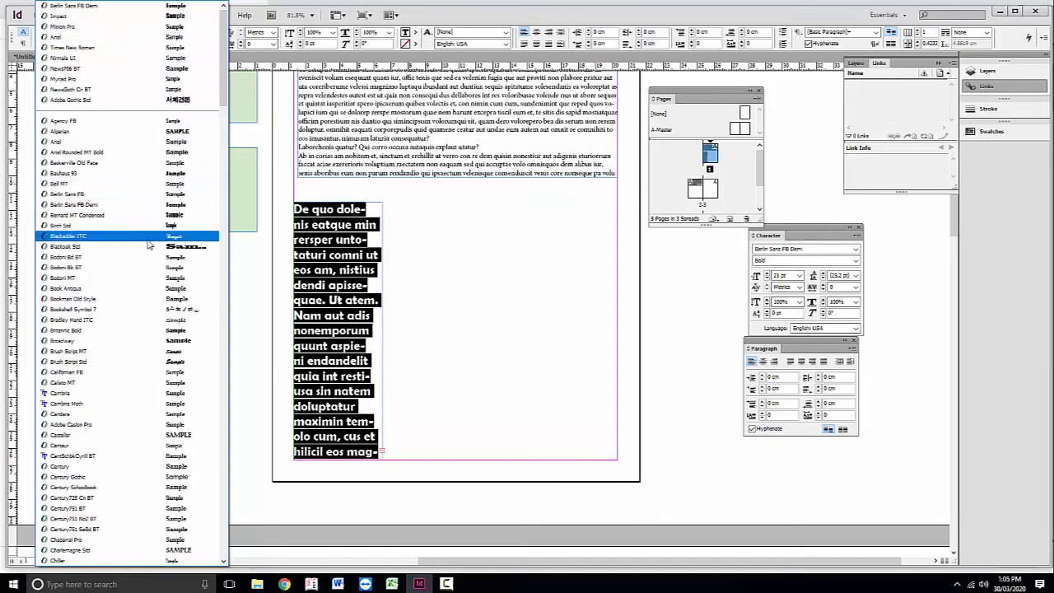
left_click(149, 245)
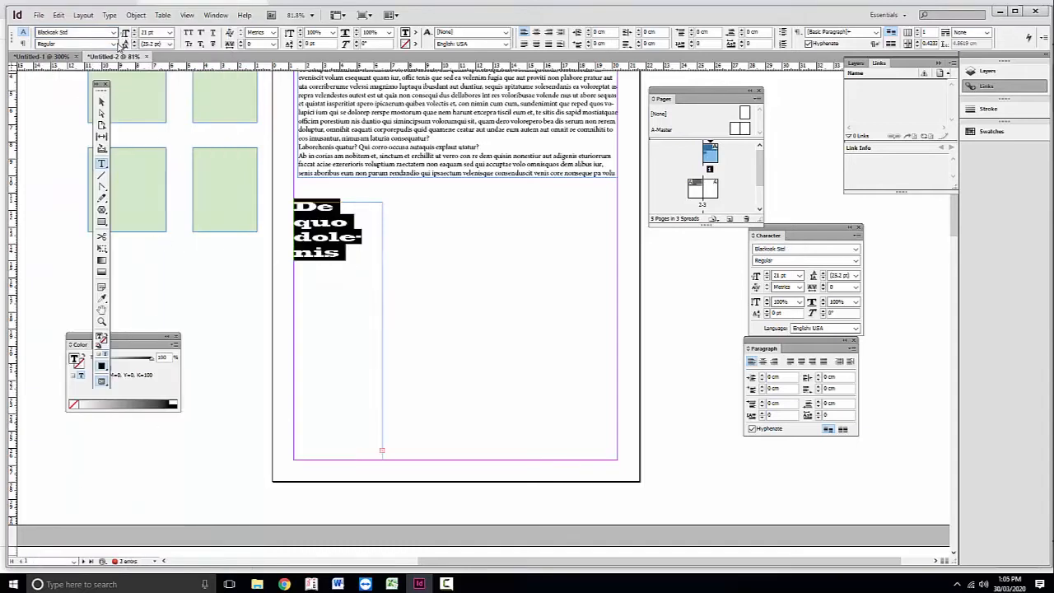
left_click(114, 44)
left_click(115, 46)
left_click(115, 46)
left_click(117, 45)
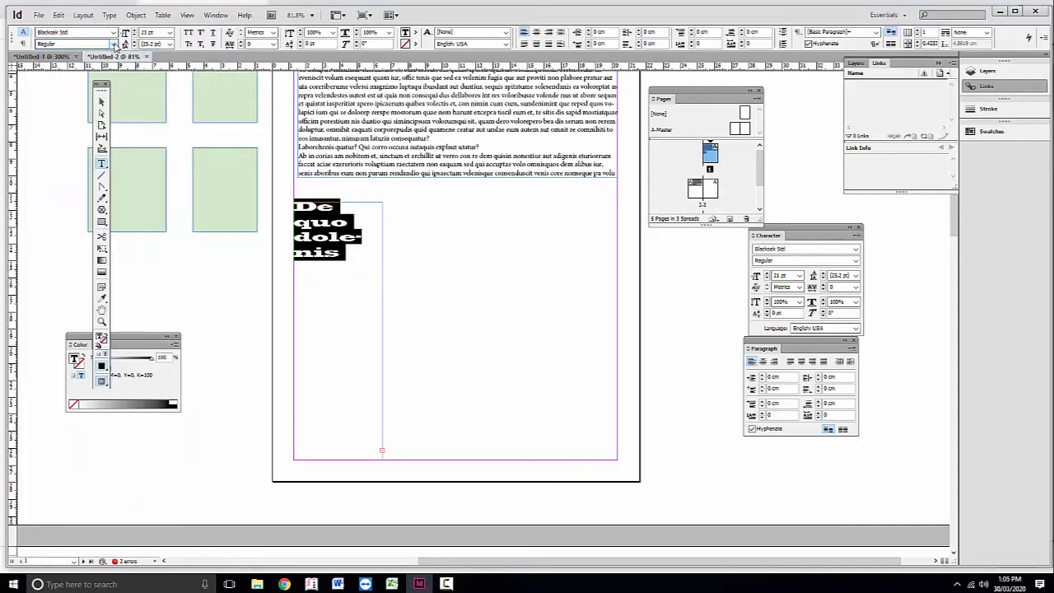
key("ctrl+z")
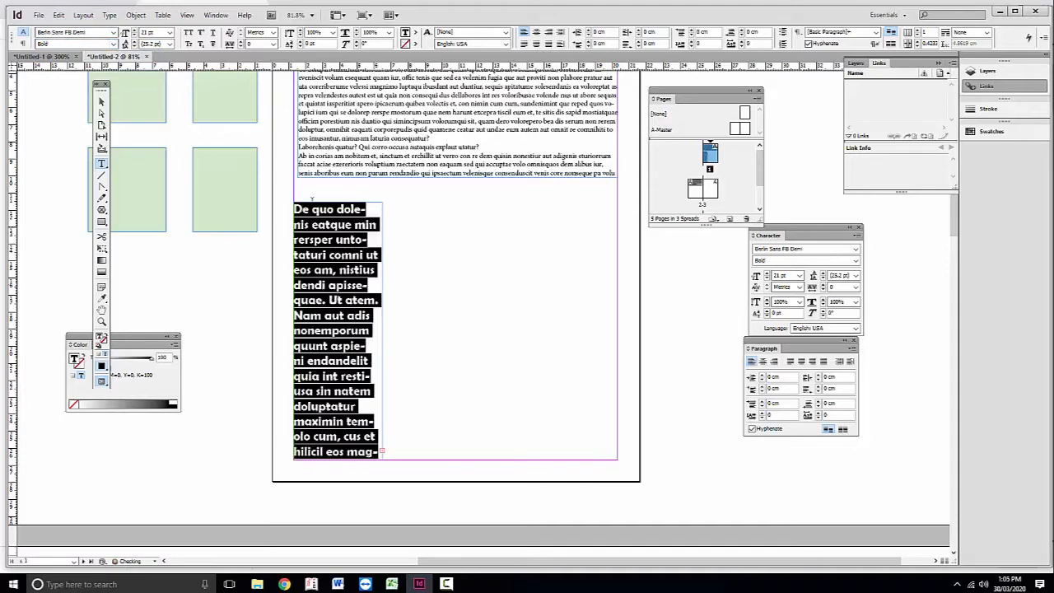
Step: Turn All Caps on and off again for the selected column text and apply Superscript to it
left_click(189, 32)
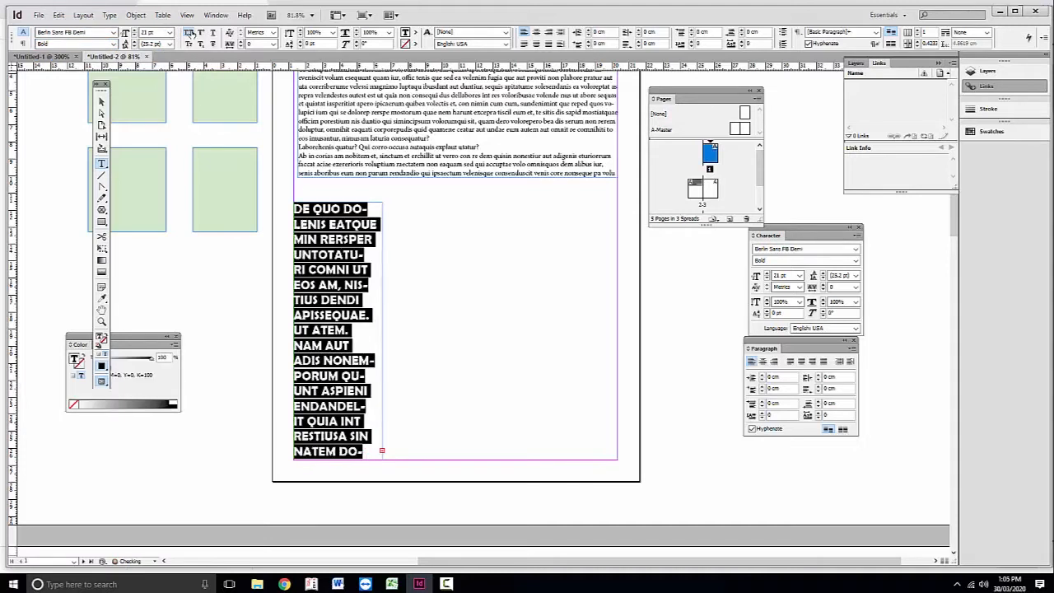
left_click(189, 32)
left_click(200, 33)
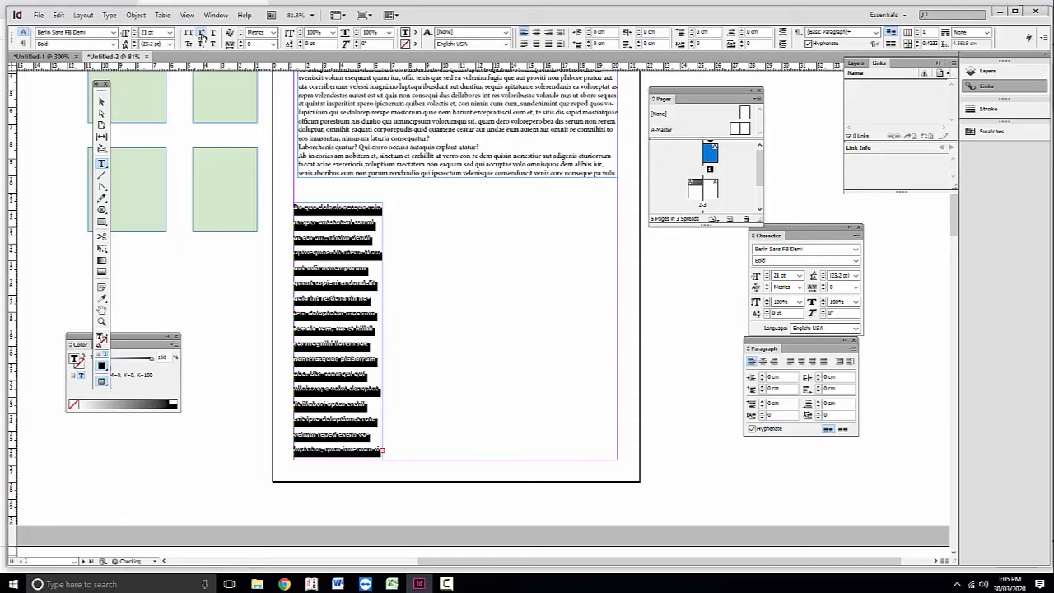
Step: Remove Superscript from the whole column's text and apply it only to the letter s in "rersper"
left_click(201, 34)
left_click(314, 261)
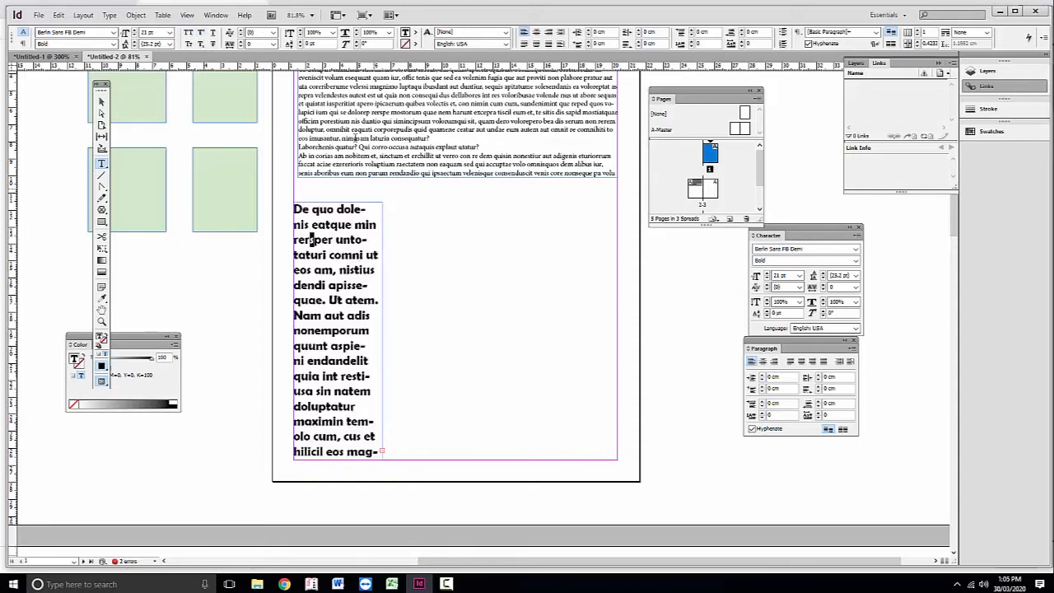
left_click(200, 35)
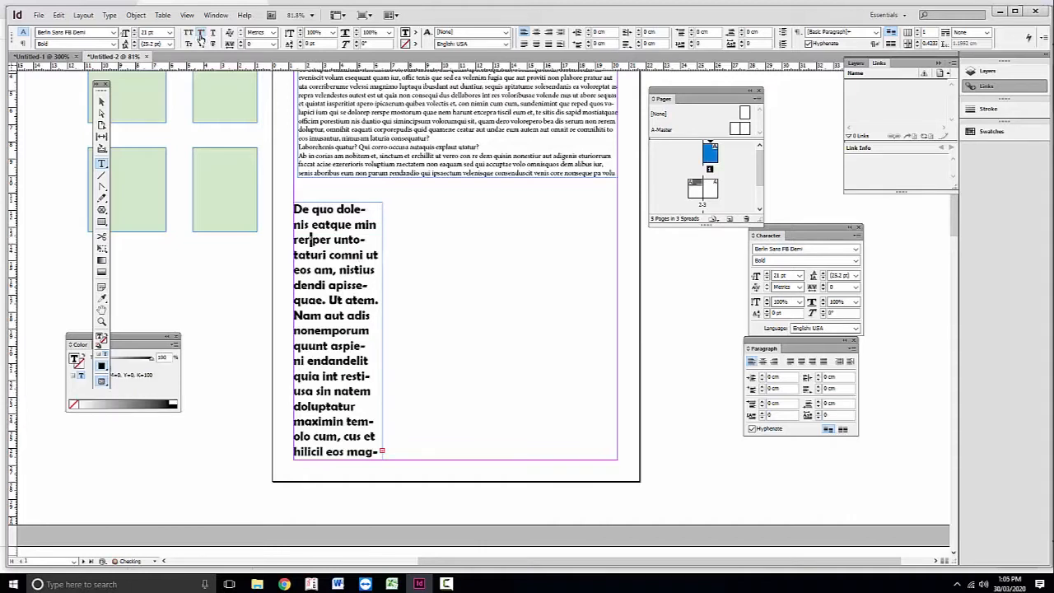
left_click(330, 254)
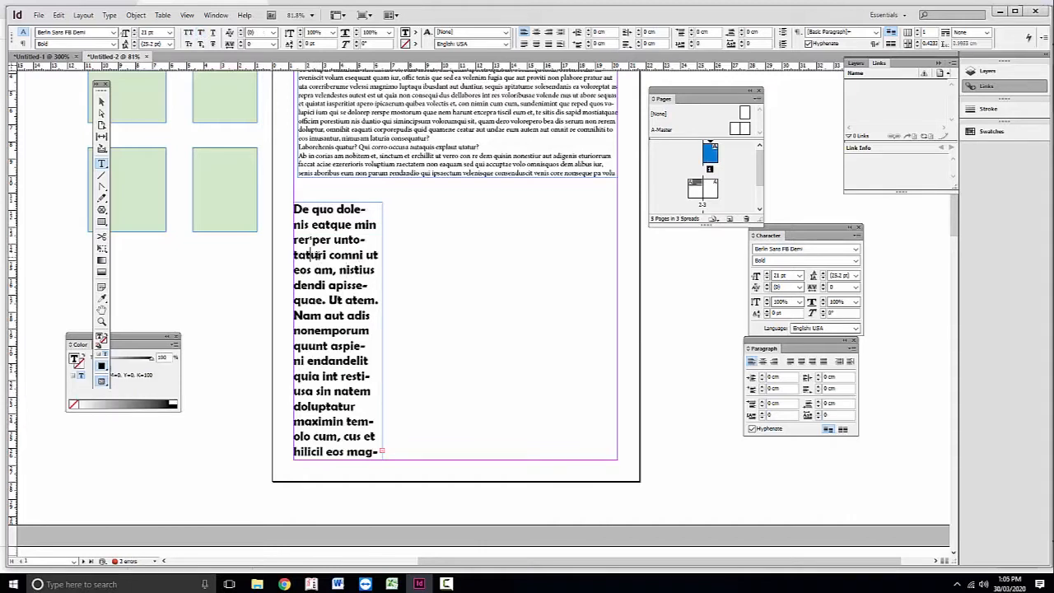
Step: Underline the letter u in "taturi" on the fourth line of the narrow column
left_click_drag(310, 256, 319, 256)
left_click(212, 33)
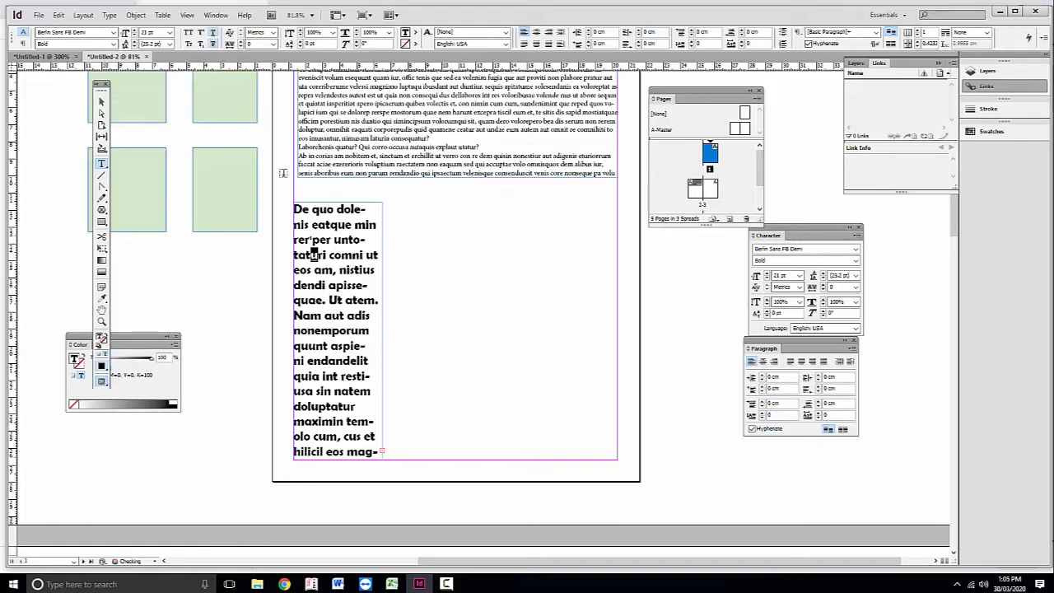
left_click(355, 285)
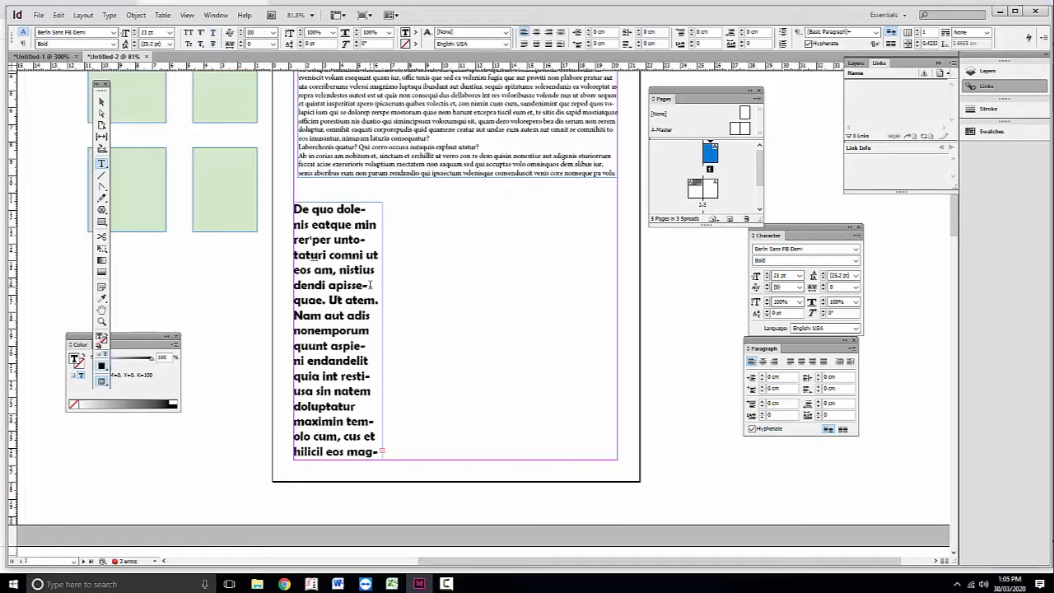
Step: Apply Subscript to the second d in "dendi" and Superscript to the e of the same word
key("ctrl+equal")
key("ctrl+equal")
key("ctrl+equal")
key("ctrl+equal")
key("ctrl+equal")
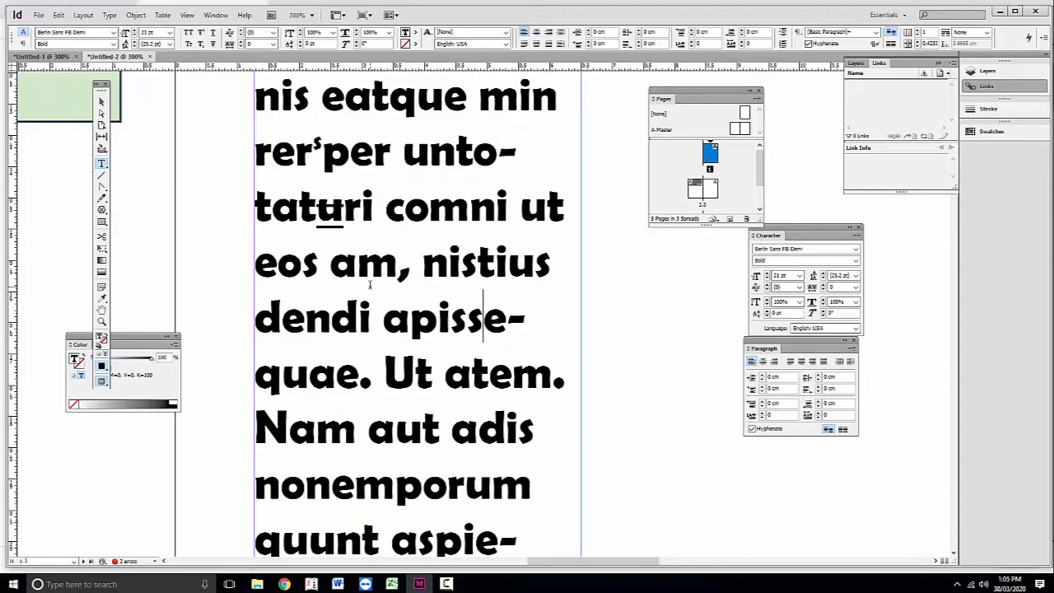
left_click_drag(359, 323, 332, 323)
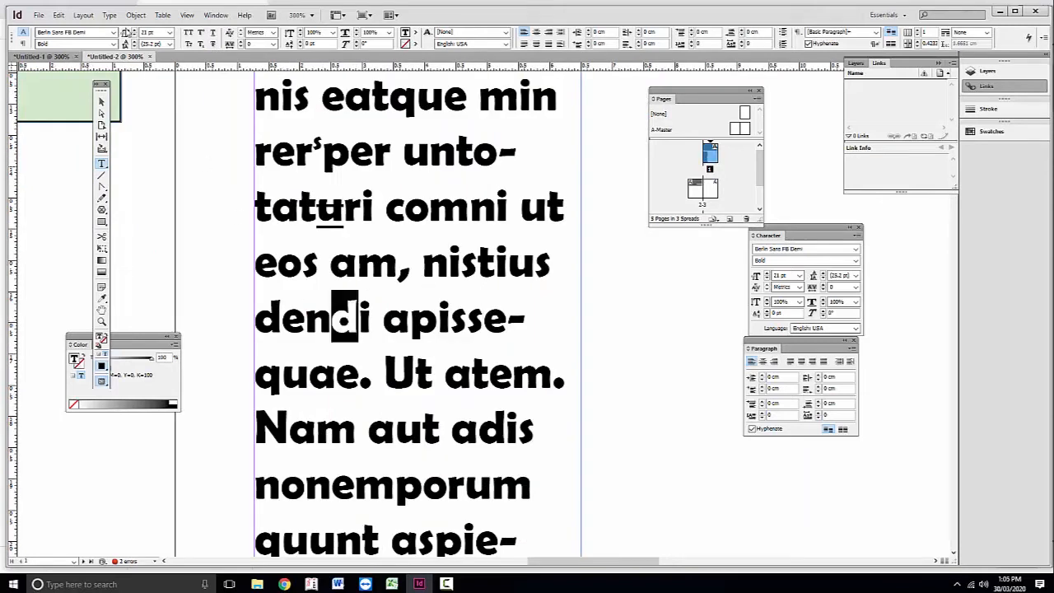
left_click(199, 45)
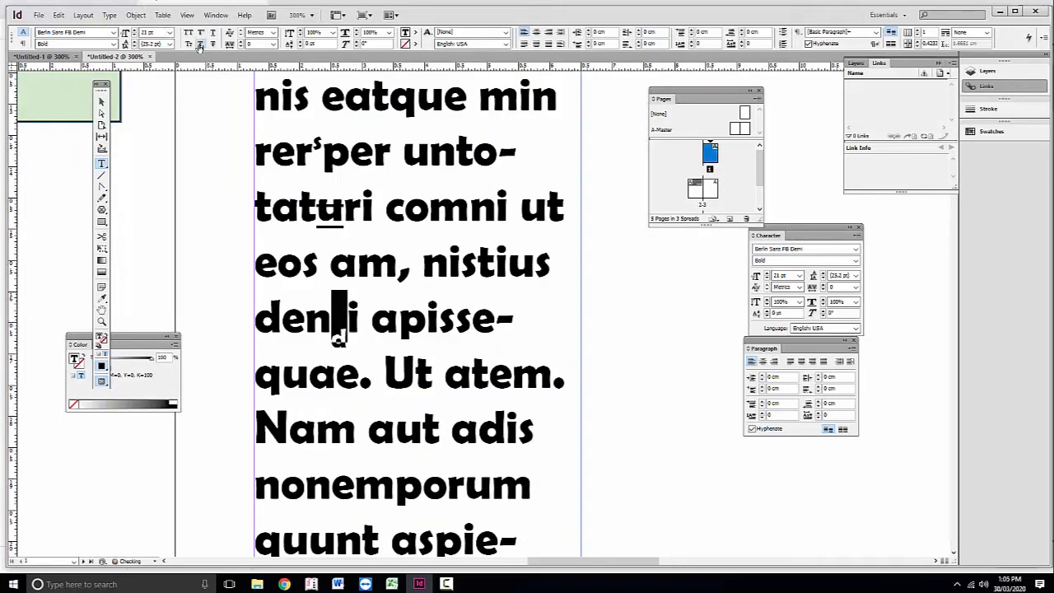
left_click_drag(306, 326, 281, 325)
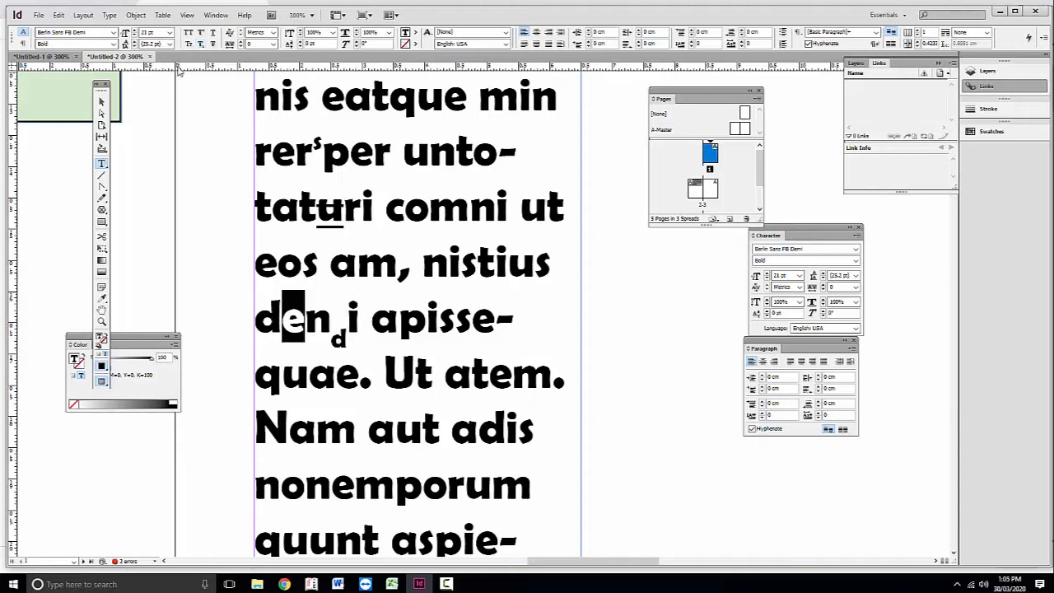
left_click(199, 33)
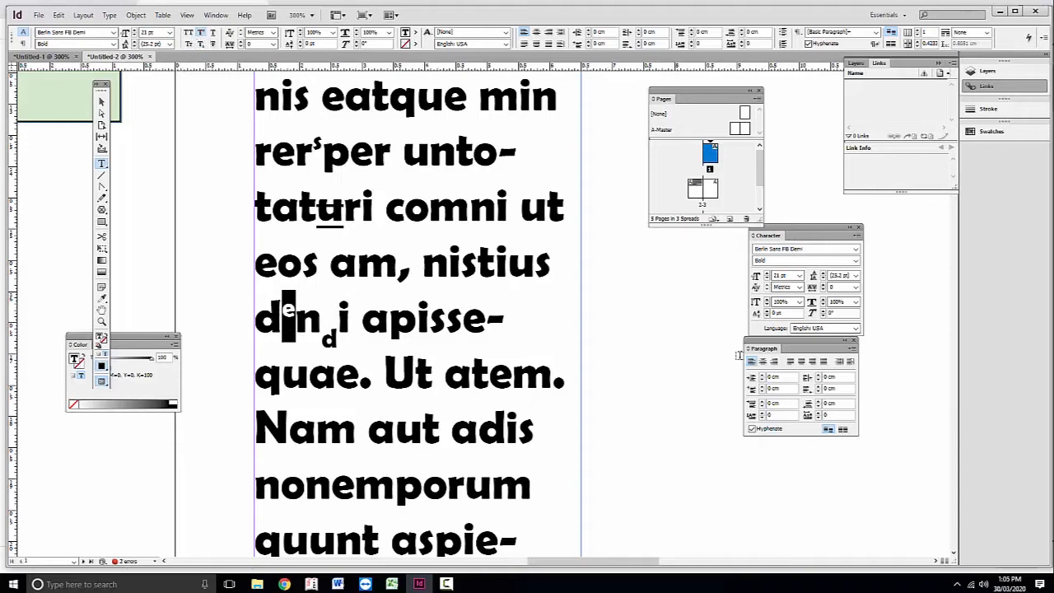
Step: Select all the text in the narrow column and increase its leading in small increments
left_click_drag(797, 236, 514, 257)
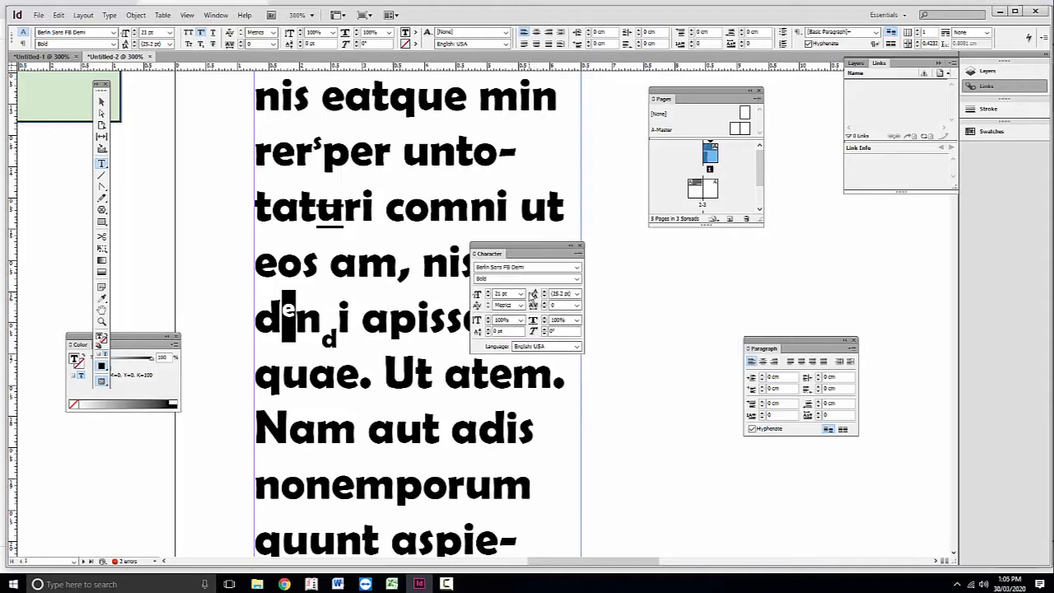
left_click_drag(539, 254, 854, 243)
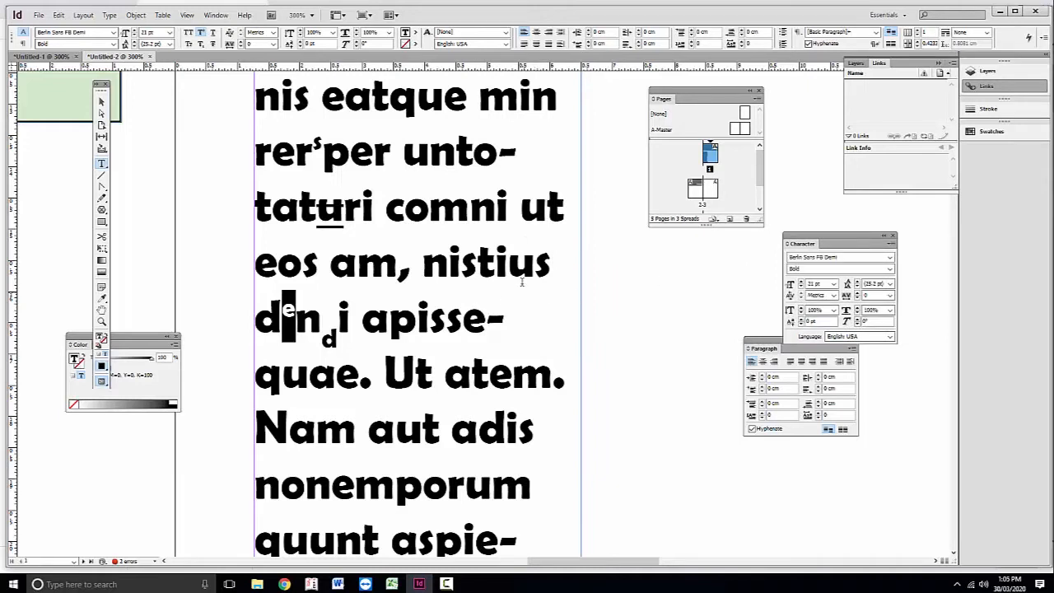
left_click_drag(534, 272, 319, 272)
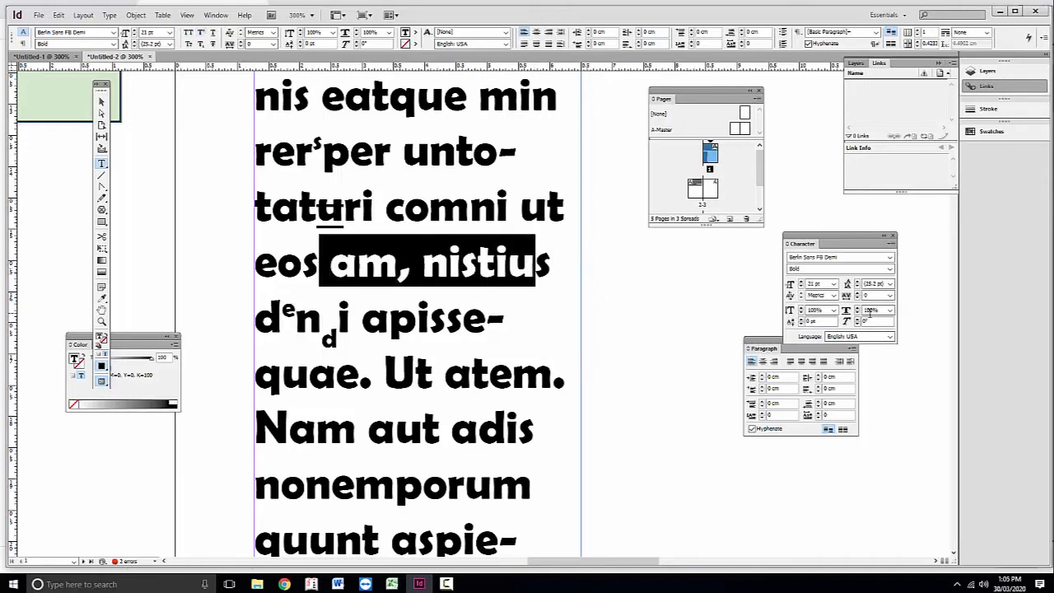
key("ctrl+a")
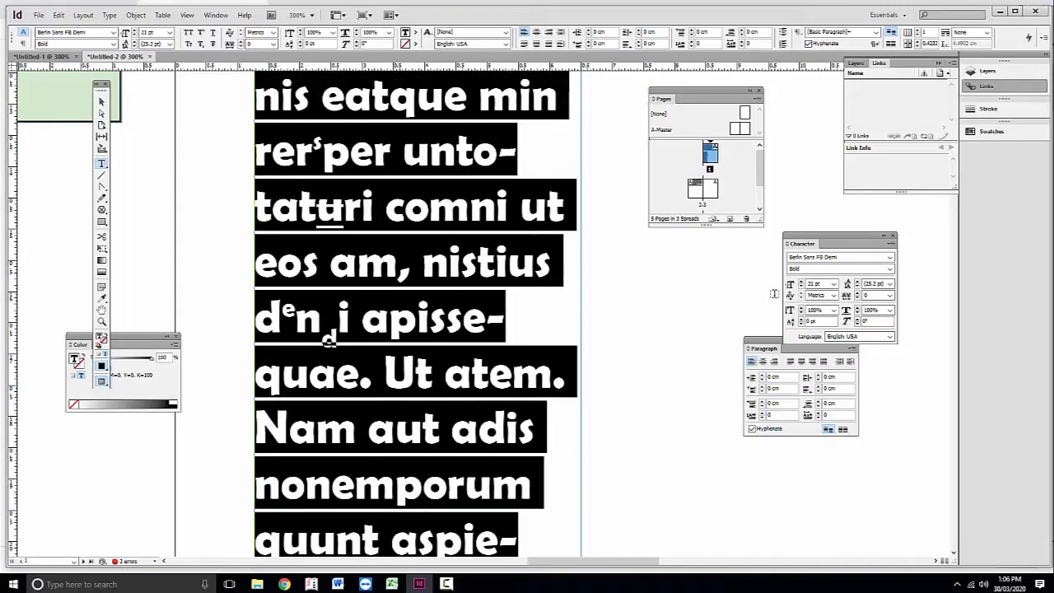
left_click(889, 284)
left_click(890, 285)
left_click(857, 282)
left_click(858, 282)
left_click(858, 282)
left_click(858, 281)
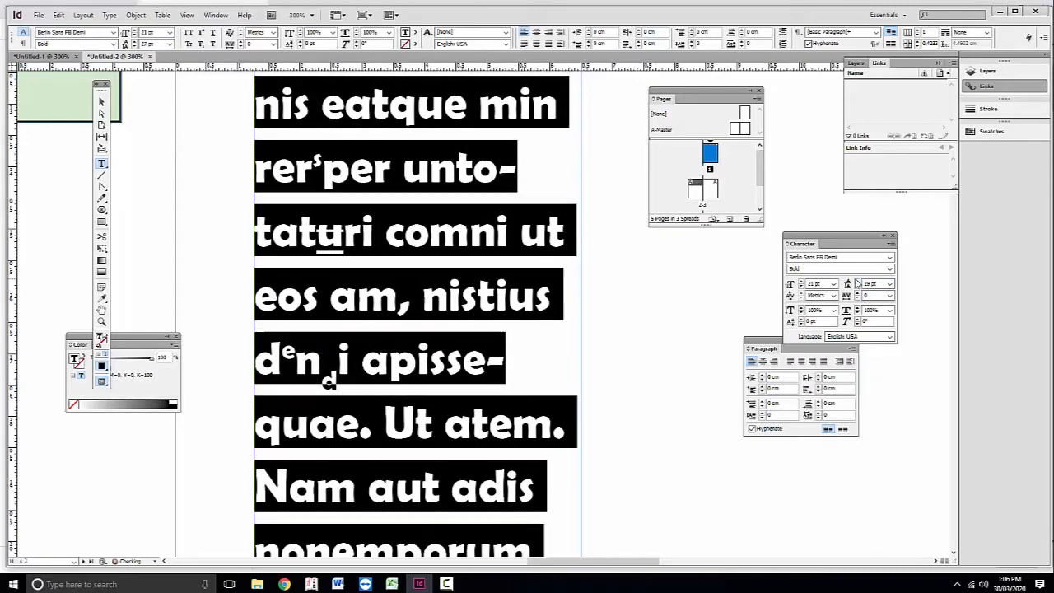
left_click(858, 282)
left_click(857, 281)
left_click(857, 282)
left_click(857, 282)
Step: Reduce the leading of the selected column text to 22 pt
left_click(857, 286)
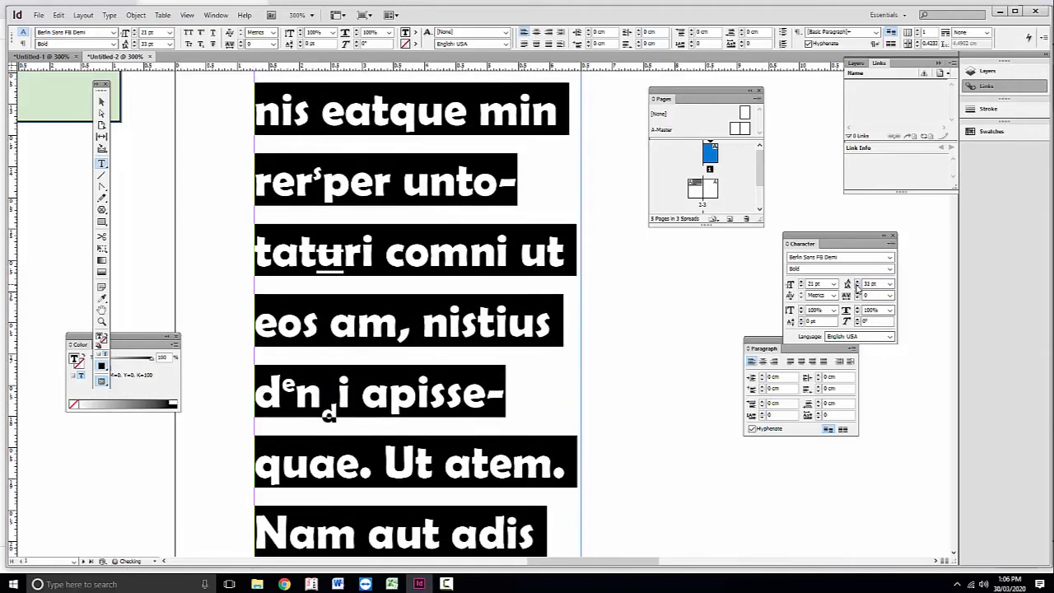
left_click(858, 285)
left_click(857, 285)
left_click(858, 286)
left_click(858, 286)
left_click(858, 286)
left_click(858, 286)
left_click(858, 286)
left_click(858, 286)
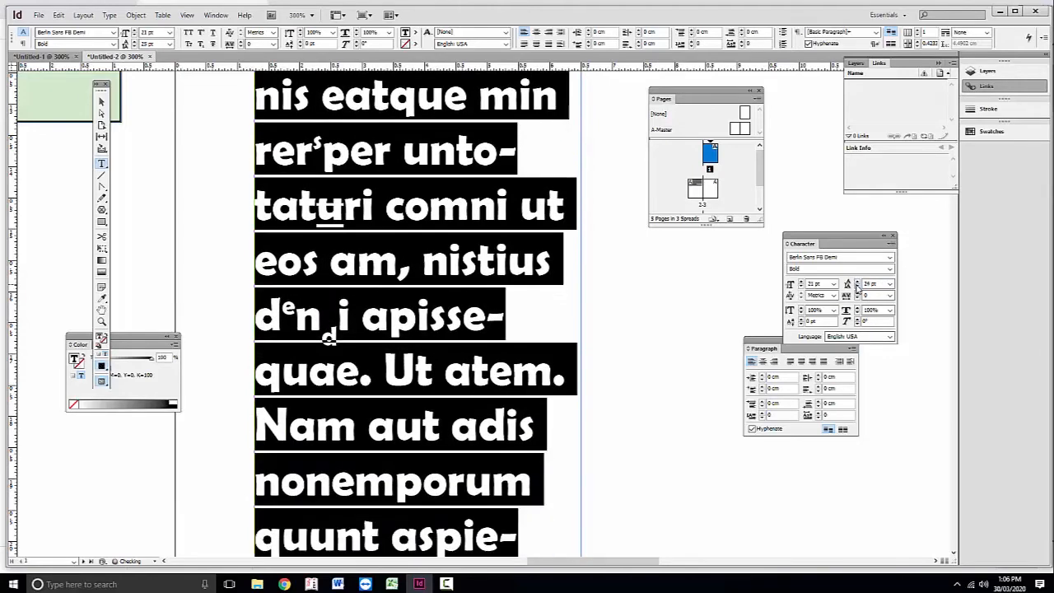
left_click(858, 286)
left_click(858, 286)
left_click(857, 286)
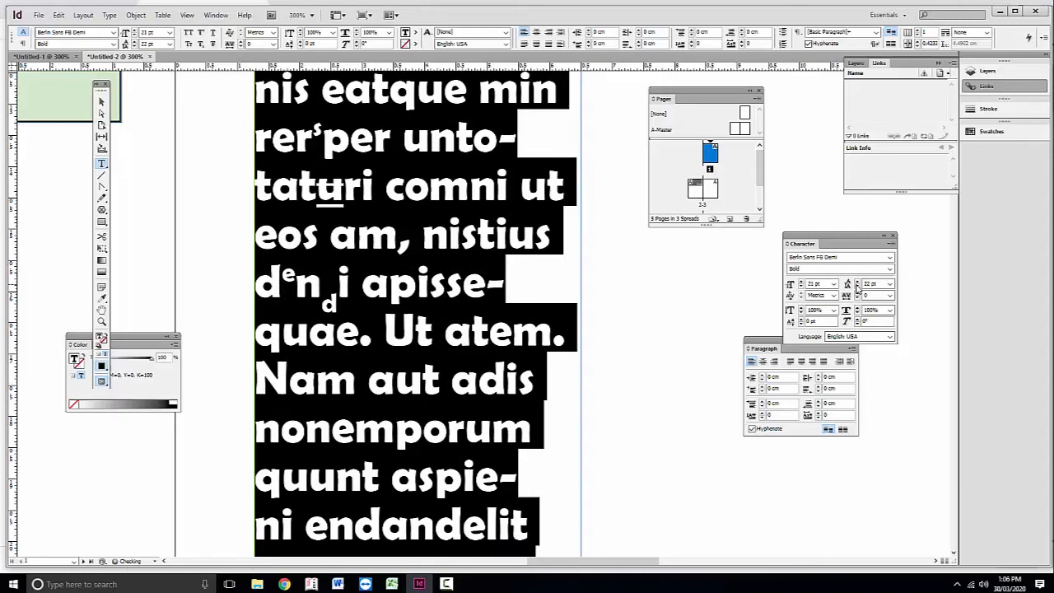
key("ctrl+equal")
key("ctrl+equal")
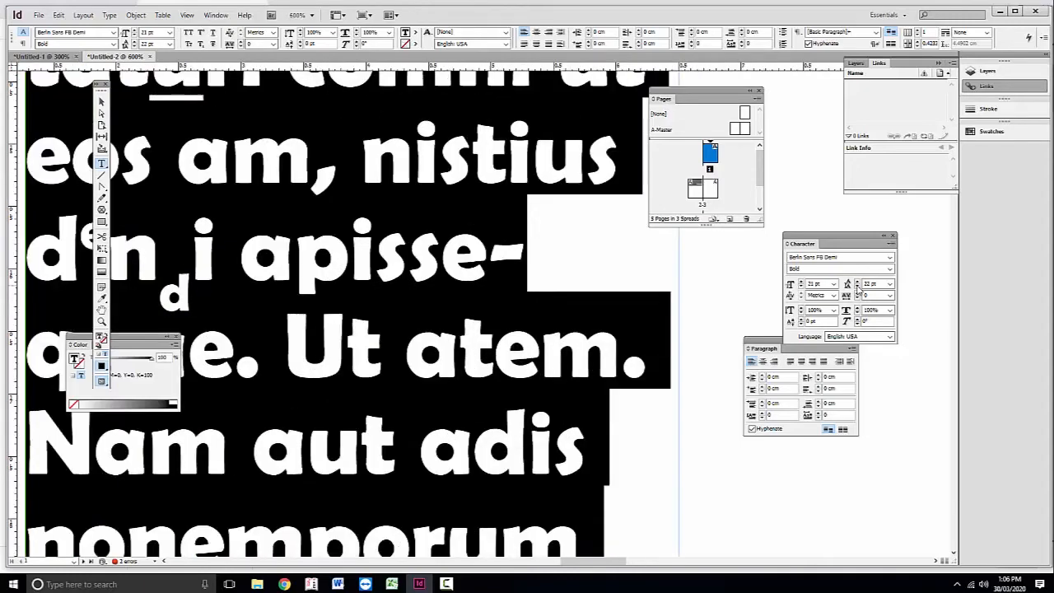
key("ctrl+minus")
key("ctrl+minus")
key("ctrl+minus")
key("ctrl+minus")
key("ctrl+minus")
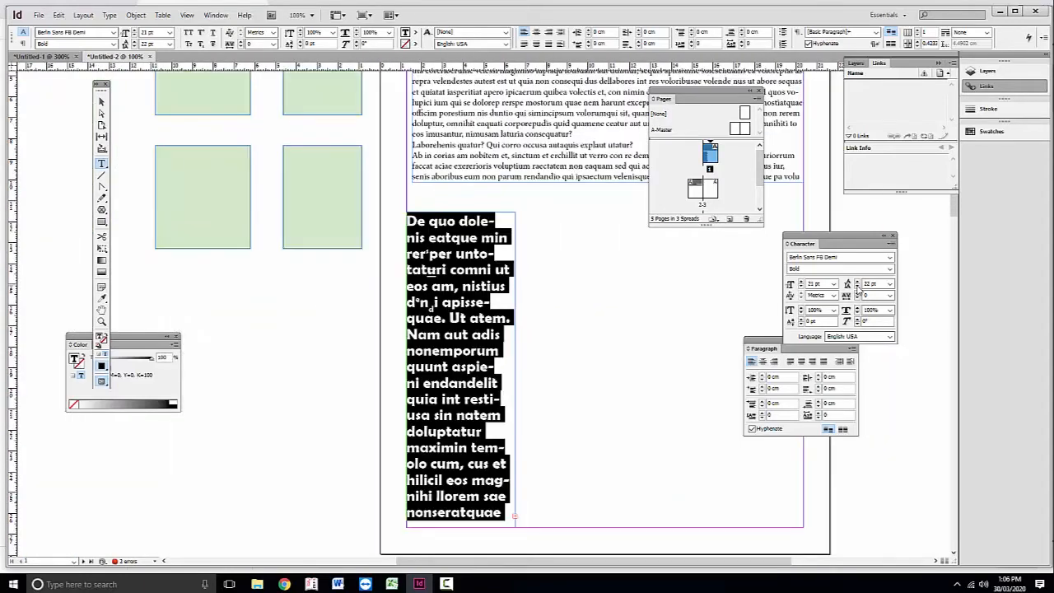
Step: Draw a wavy open path about 27 cm wide with the Pen tool, starting beside the narrow column and running past the page edge
left_click(101, 102)
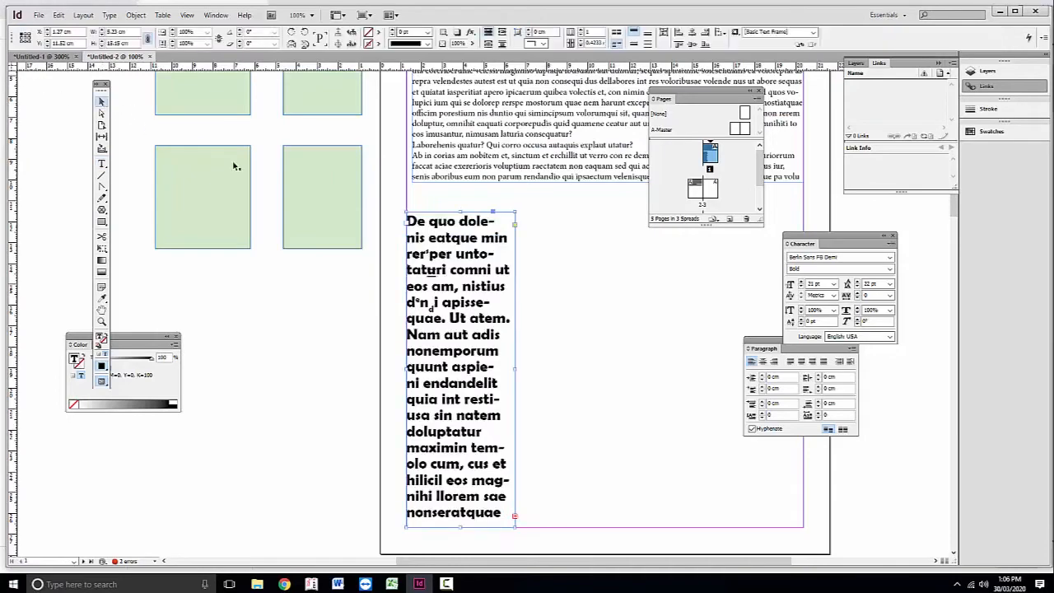
left_click_drag(483, 268, 256, 337)
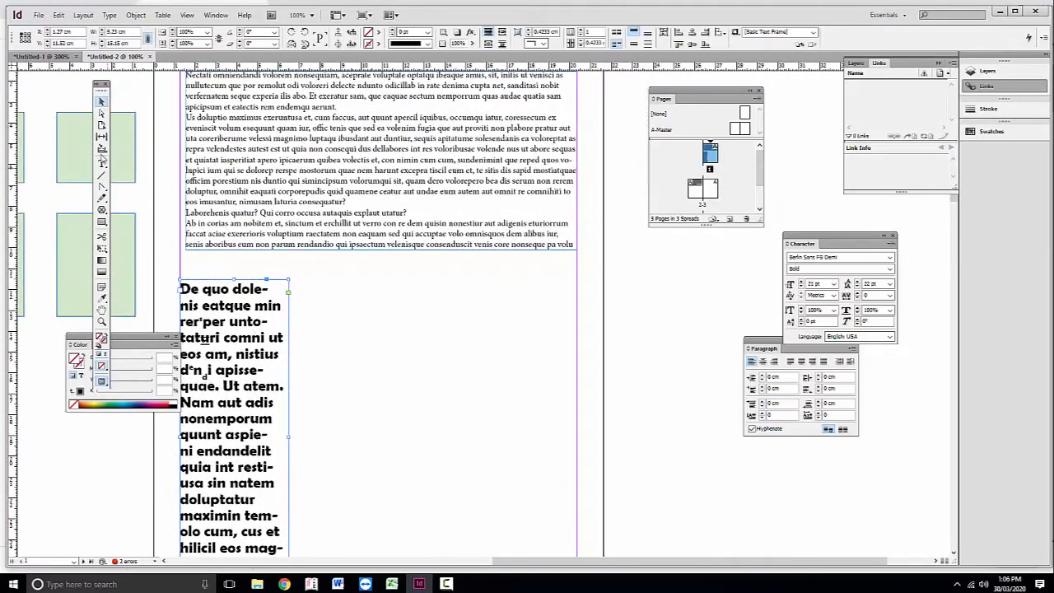
left_click_drag(103, 164, 128, 176)
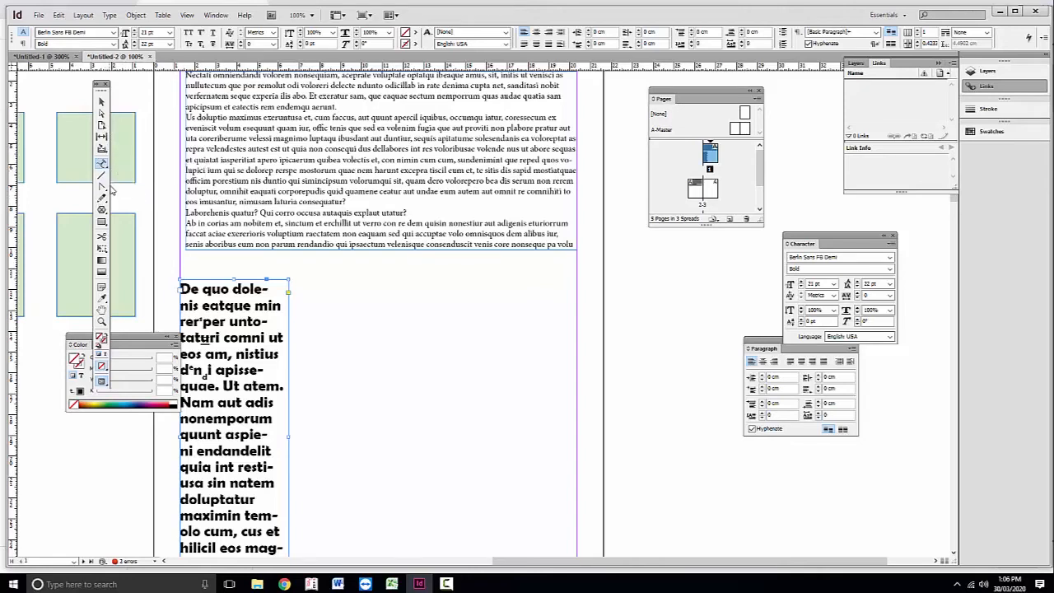
left_click_drag(102, 188, 138, 189)
left_click(373, 356)
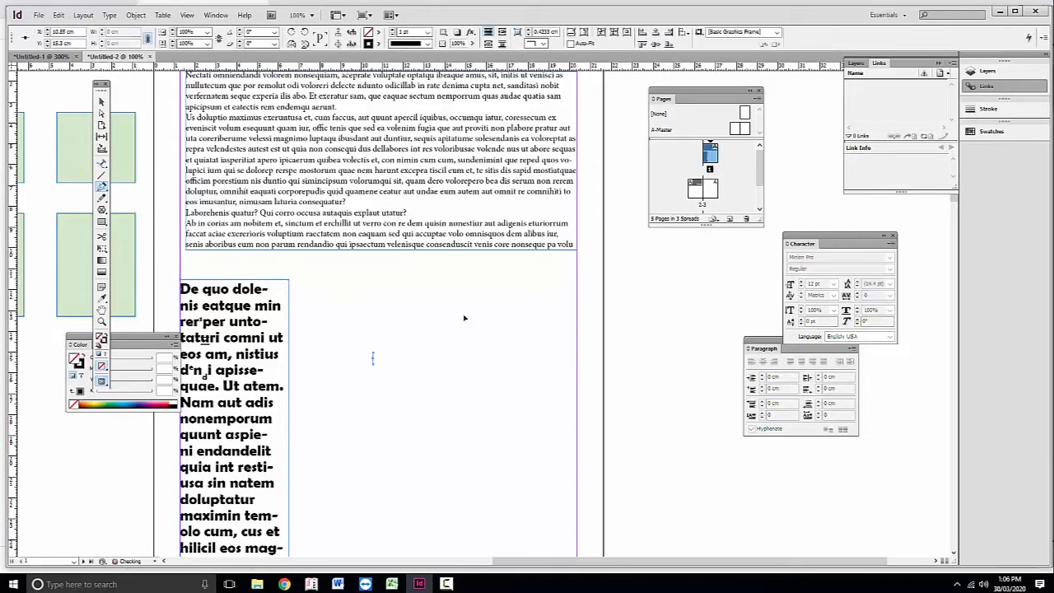
left_click_drag(457, 309, 589, 359)
left_click_drag(635, 323, 694, 333)
left_click_drag(701, 391, 715, 435)
left_click_drag(783, 465, 889, 460)
left_click_drag(924, 415, 927, 410)
left_click(935, 508)
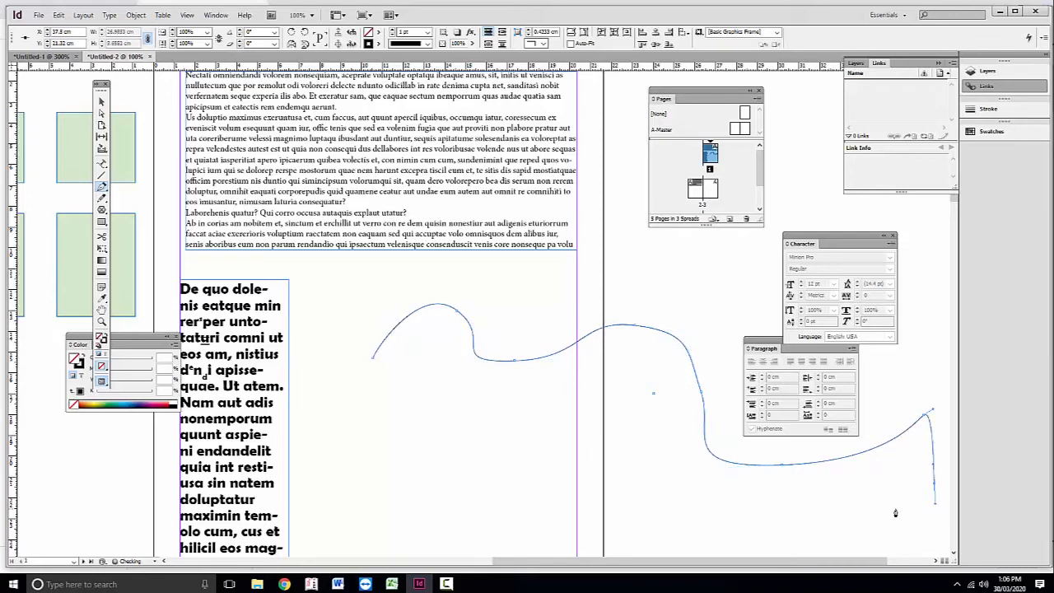
left_click(895, 513, "ctrl")
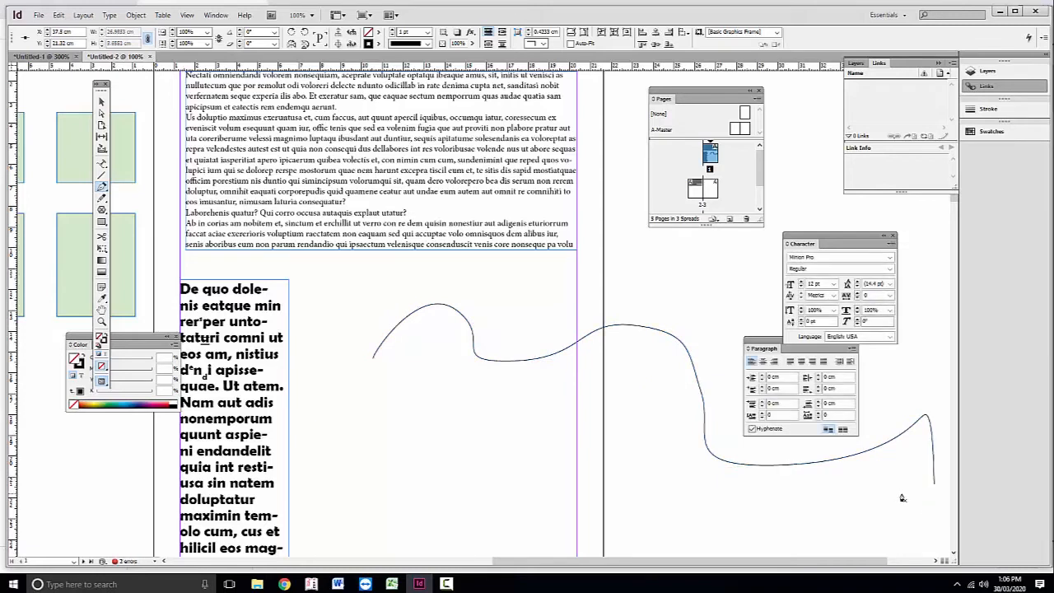
Step: Place random filler letters along the wavy path with the Type on a Path tool, starting at its page-side end
left_click(103, 163)
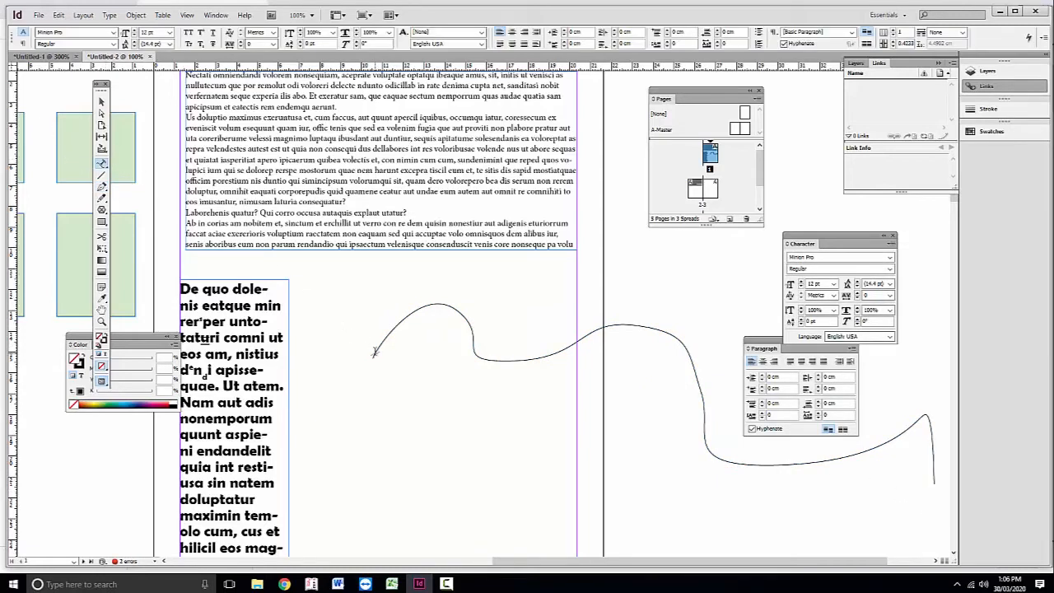
left_click(375, 351)
type("ddddfdsf")
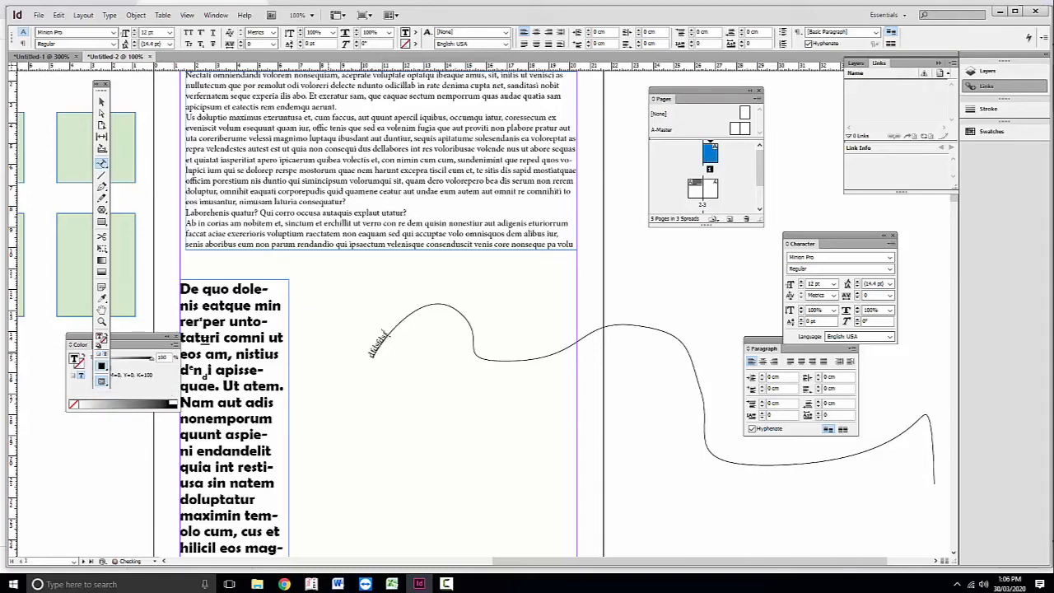
type("dfsdfdsfddfgdfgsdlkghfdsjfdsjgoidfgjodfsbdgfldsghdfghfdlbghsdfghkfghfg")
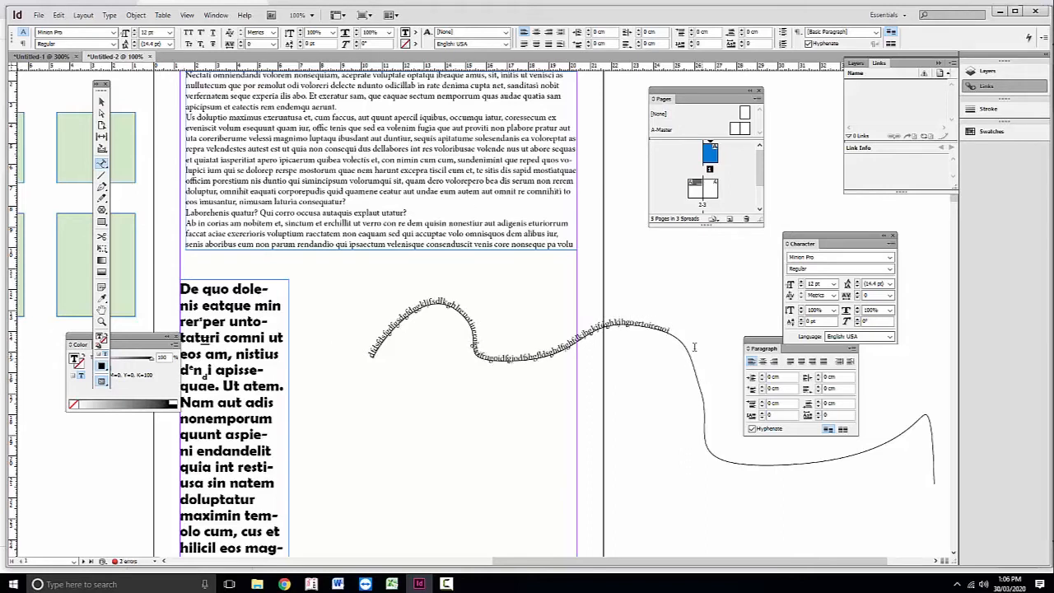
Step: Select all the text on the wavy path and set its font size to 24 pt
left_click_drag(671, 328, 367, 345)
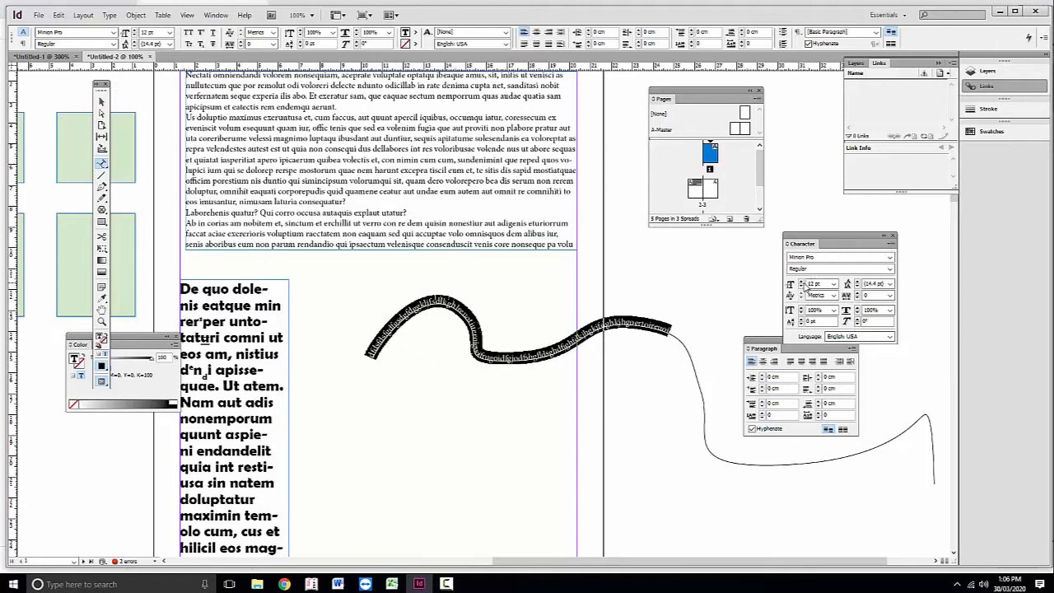
left_click(801, 282)
left_click(801, 282)
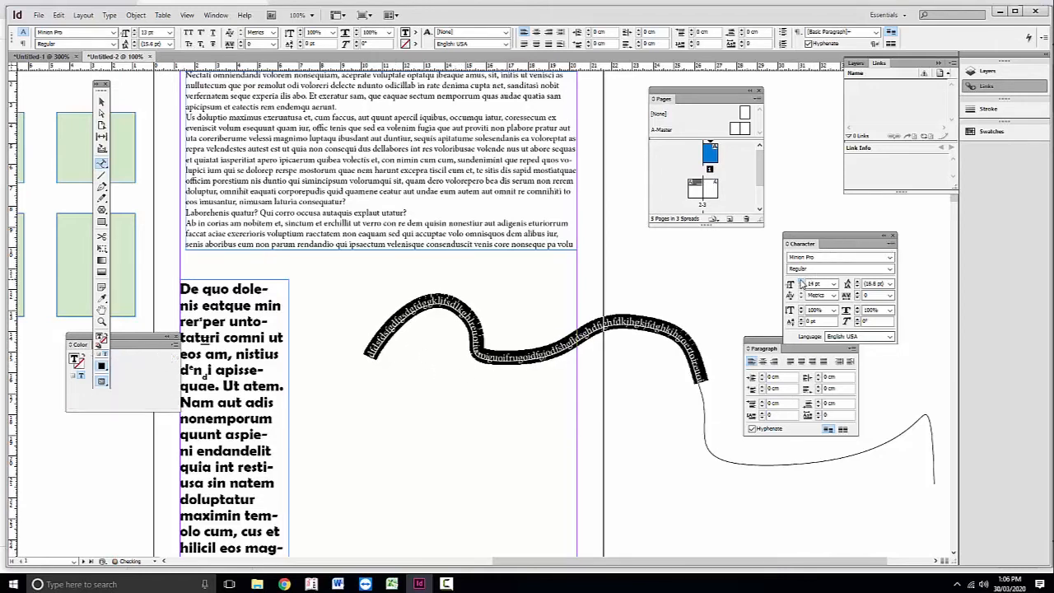
left_click(801, 281)
left_click(801, 282)
left_click(800, 282)
left_click(801, 281)
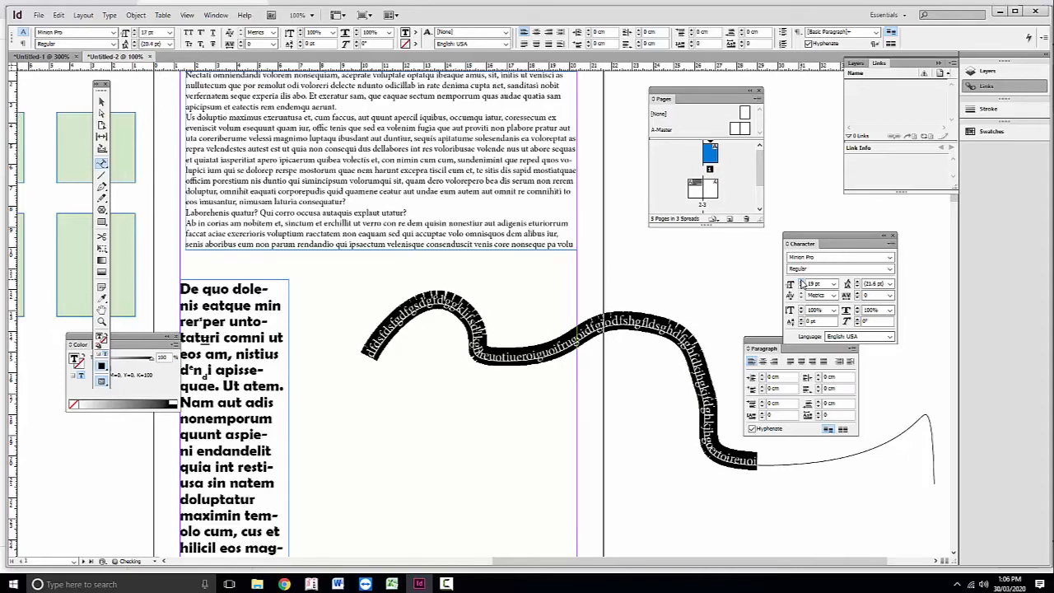
left_click(801, 281)
left_click(801, 281)
left_click(801, 282)
left_click(801, 282)
left_click(801, 281)
left_click(800, 281)
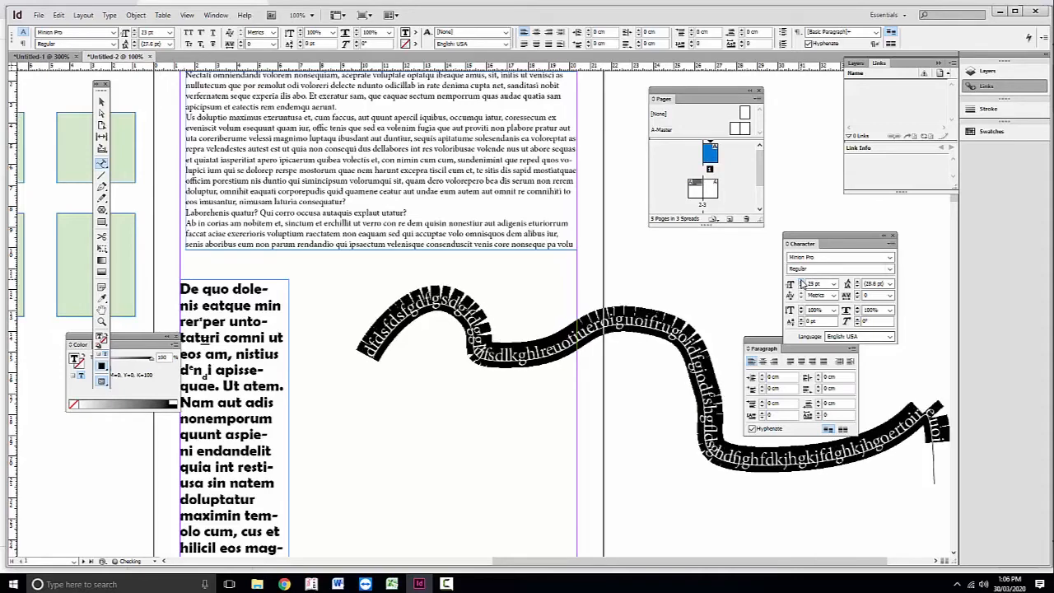
left_click(800, 282)
left_click(800, 281)
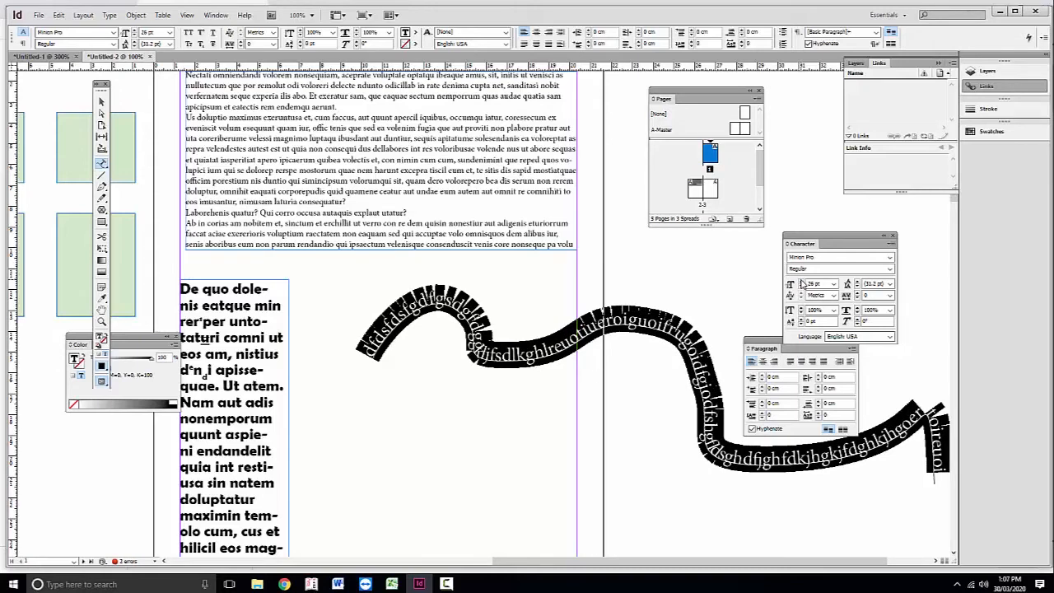
left_click(802, 286)
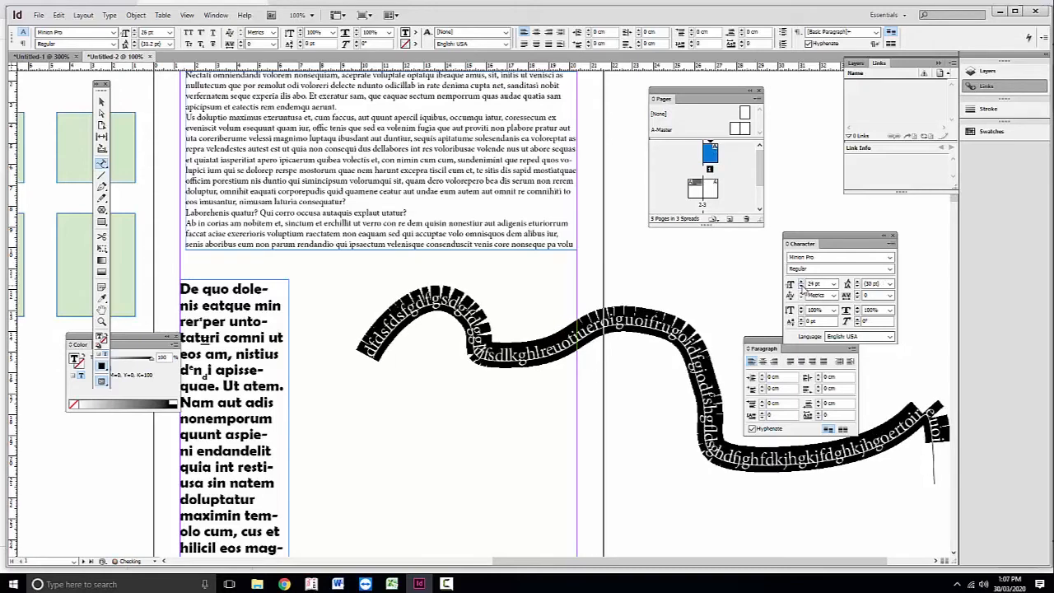
Step: Adjust the font size of the selected text on the wavy path down and up, settling on 23 pt
left_click(801, 287)
left_click(801, 287)
left_click(802, 286)
left_click(801, 287)
left_click(801, 287)
left_click(802, 287)
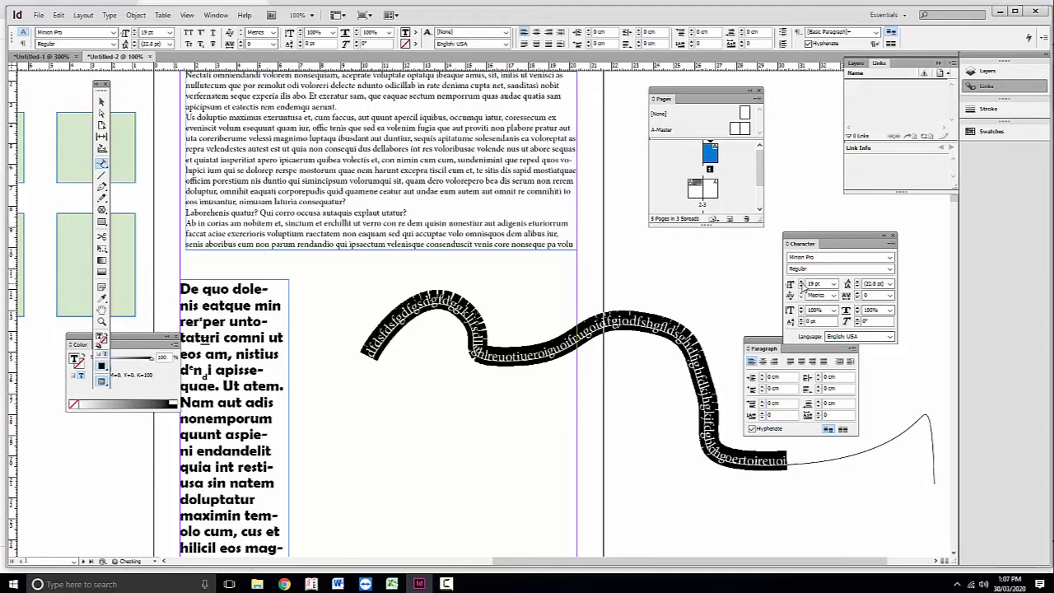
left_click(803, 282)
left_click(802, 281)
left_click(802, 282)
left_click(802, 281)
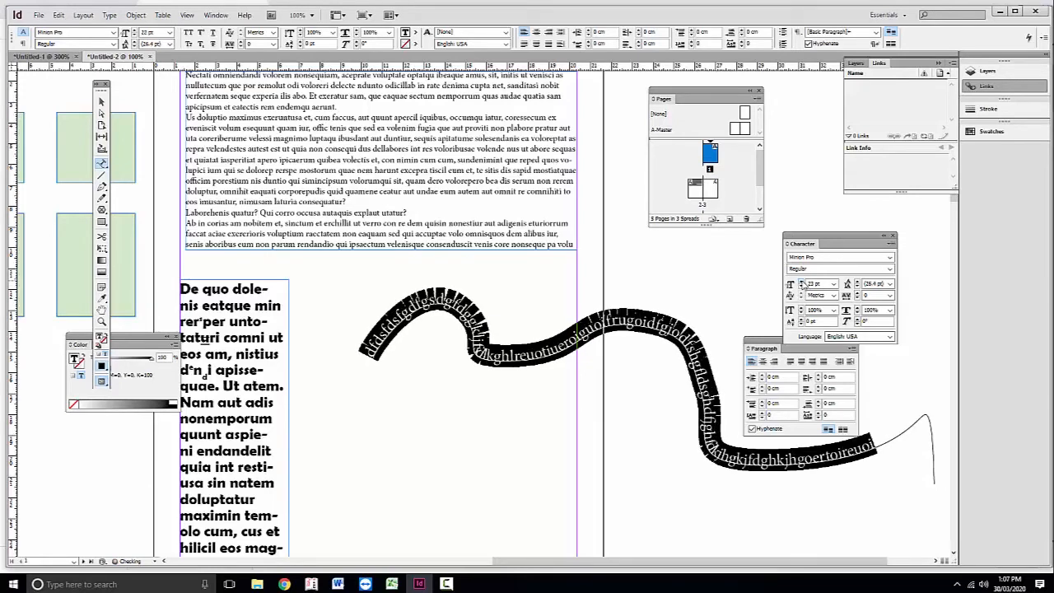
left_click(803, 288)
left_click(803, 287)
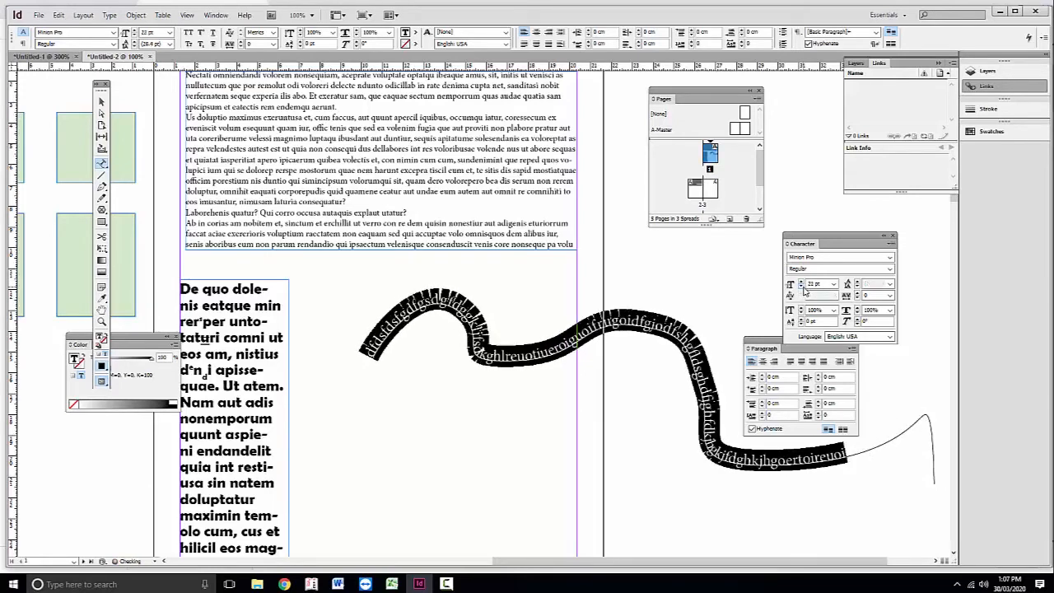
left_click(804, 288)
left_click(803, 282)
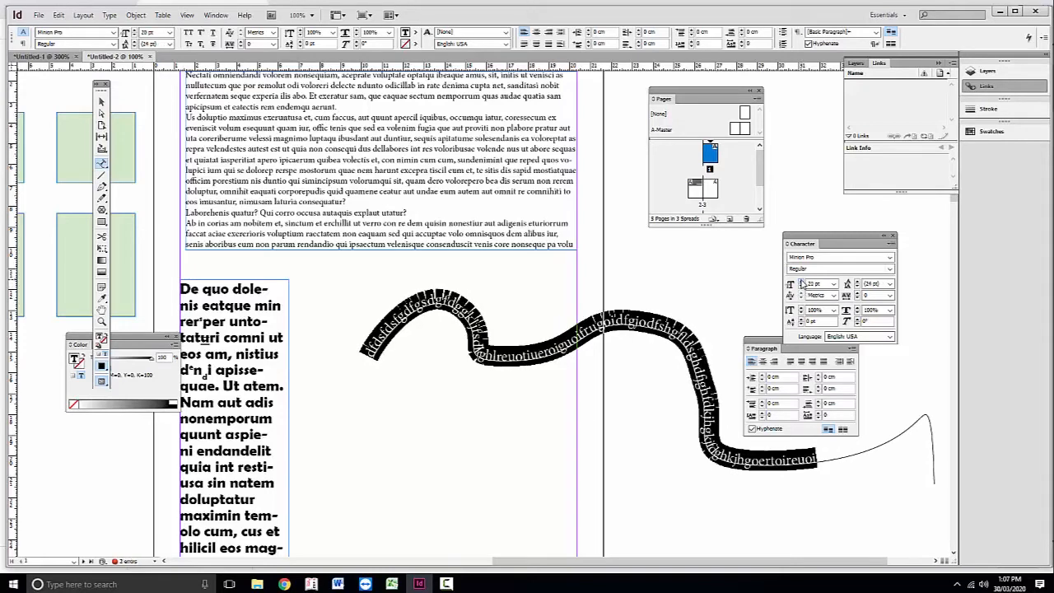
left_click(802, 282)
left_click(803, 282)
left_click(803, 282)
left_click(802, 281)
left_click(803, 288)
left_click(803, 287)
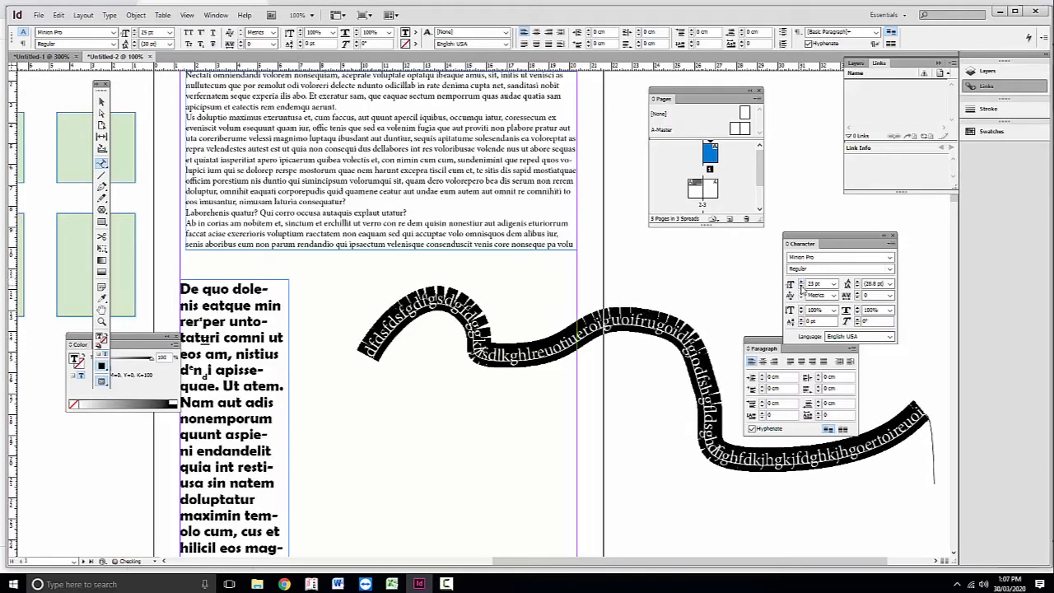
left_click(803, 287)
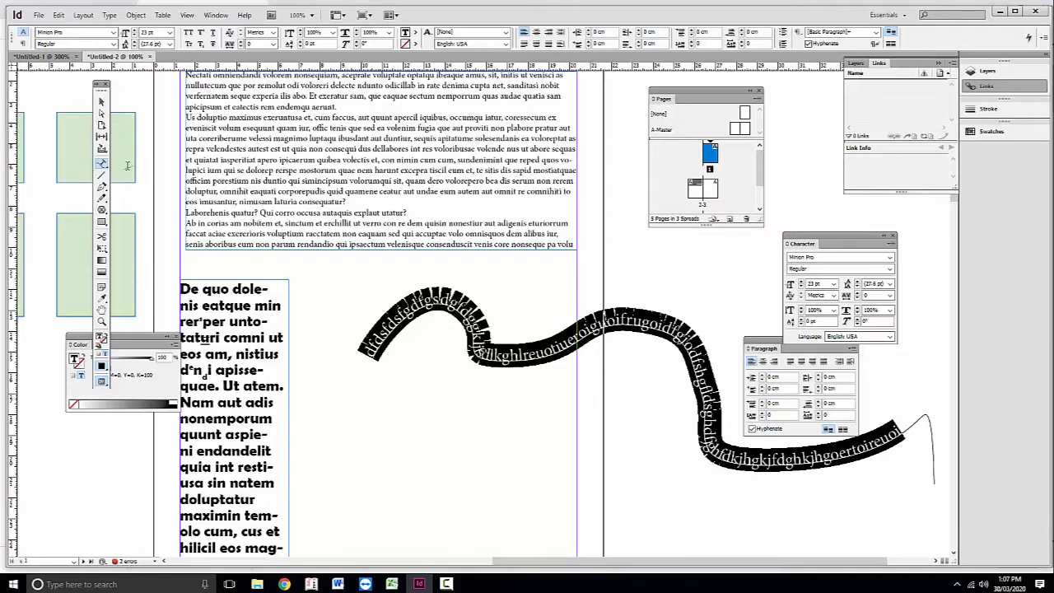
Step: Select the wavy text path with the Direct Selection tool and move the Paragraph panel clear of it
left_click(101, 112)
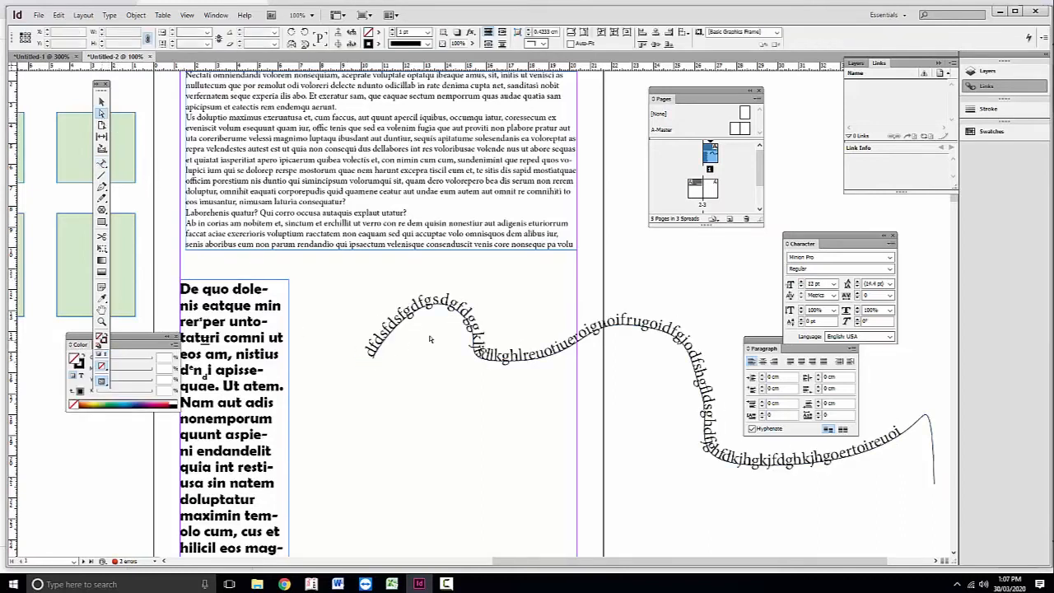
left_click(461, 322)
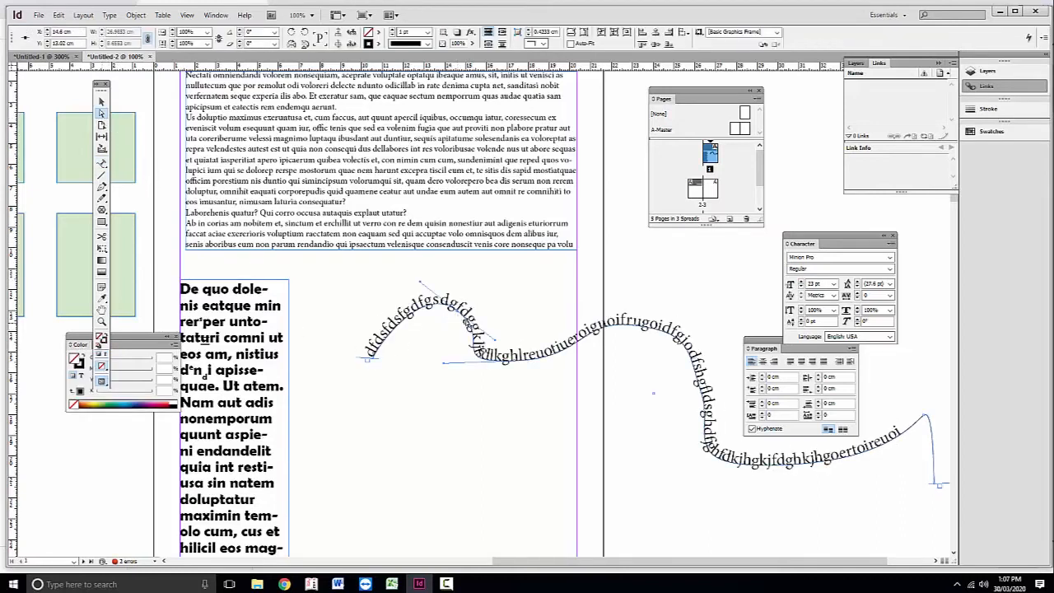
mouse_move(462, 317)
left_mouse_down()
mouse_move(449, 346)
mouse_move(459, 339)
left_mouse_up()
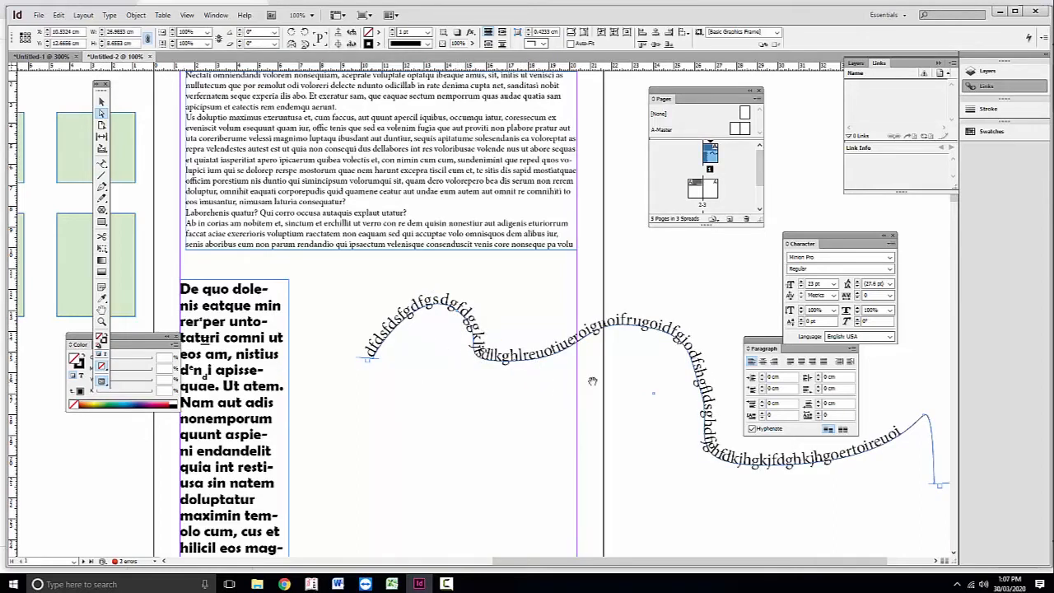
left_click_drag(592, 381, 490, 332)
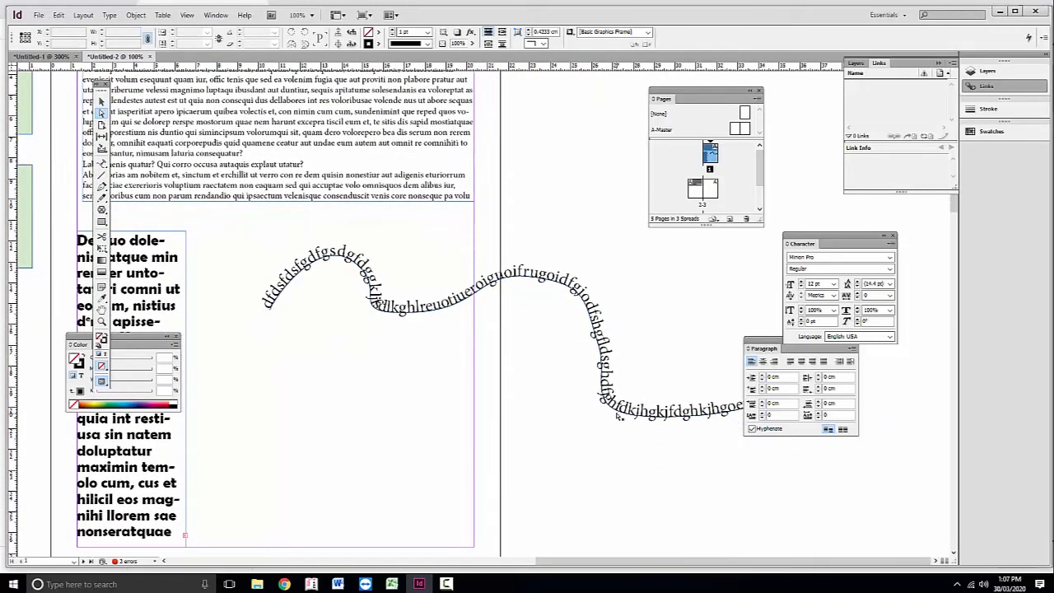
left_click(593, 338)
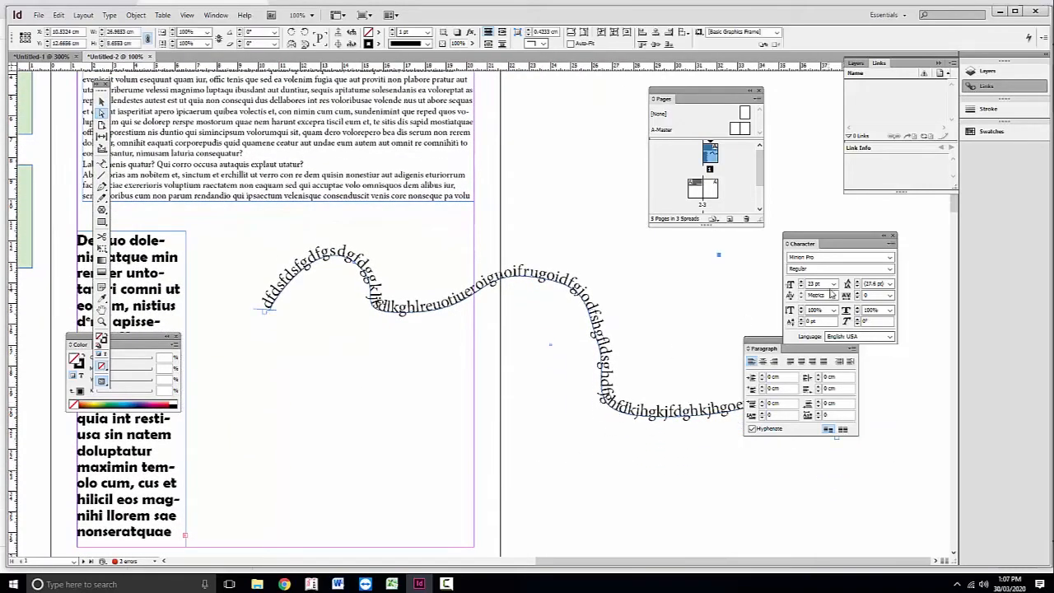
left_click_drag(771, 338, 489, 496)
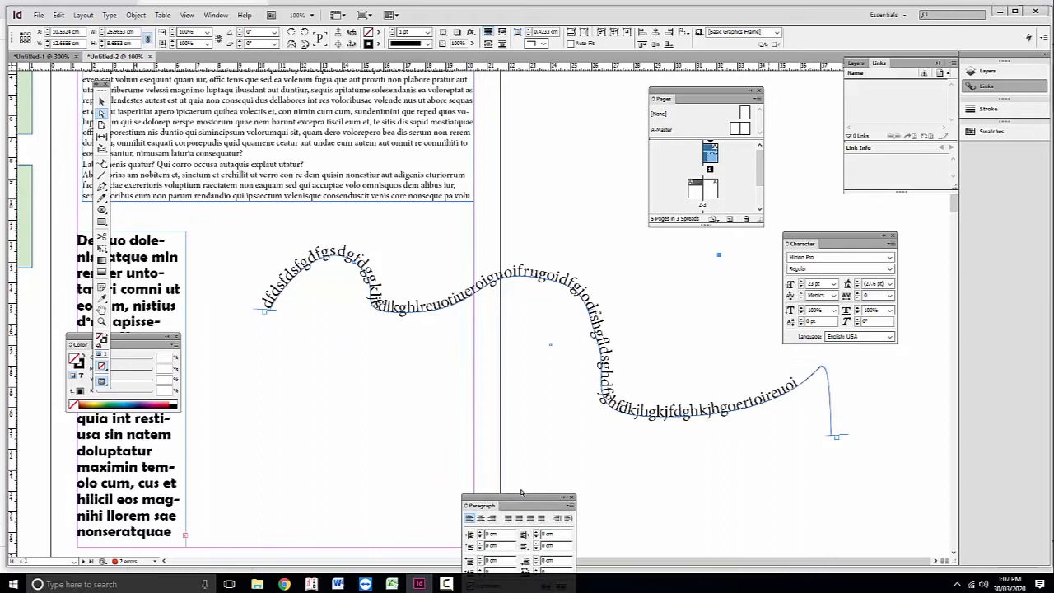
Step: Reshape the far end of the text path by its direction handles into a deep dip followed by a raised crest
left_click(692, 425)
left_click_drag(826, 370, 682, 453)
left_click_drag(683, 367, 772, 450)
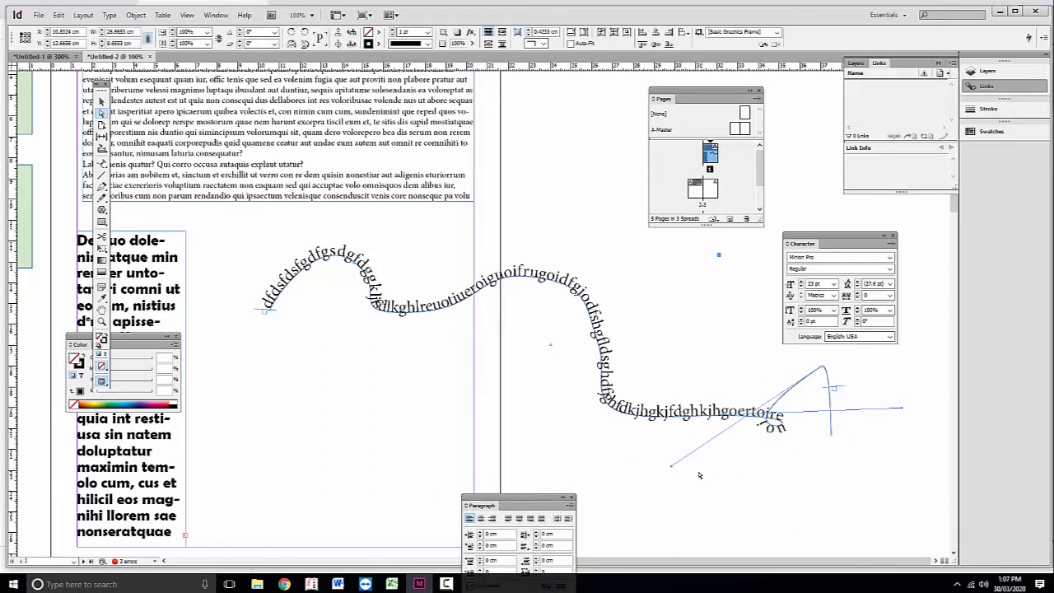
left_click_drag(674, 471, 639, 264)
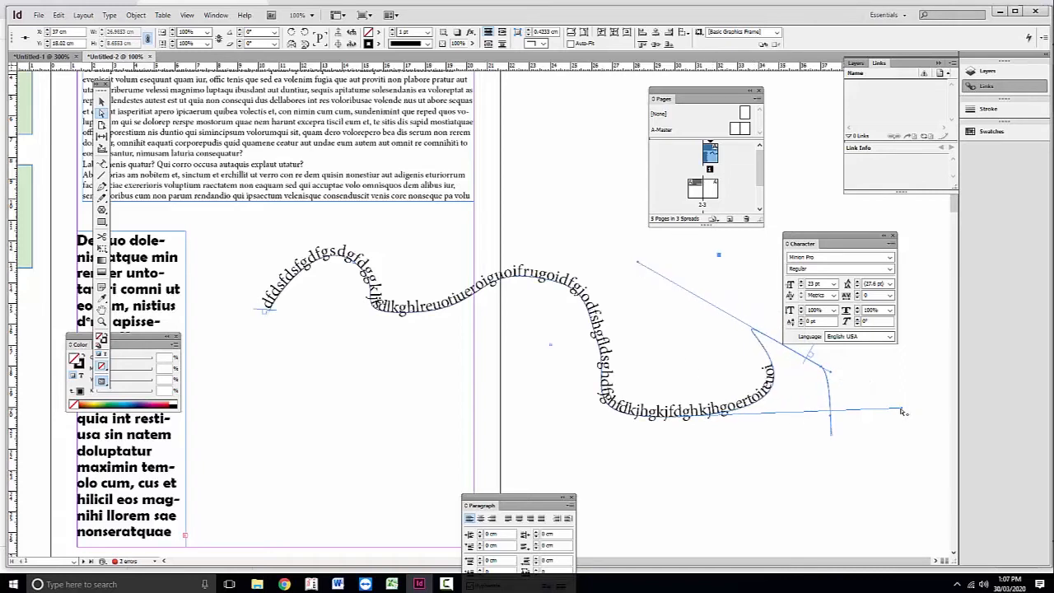
left_click_drag(904, 412, 716, 406)
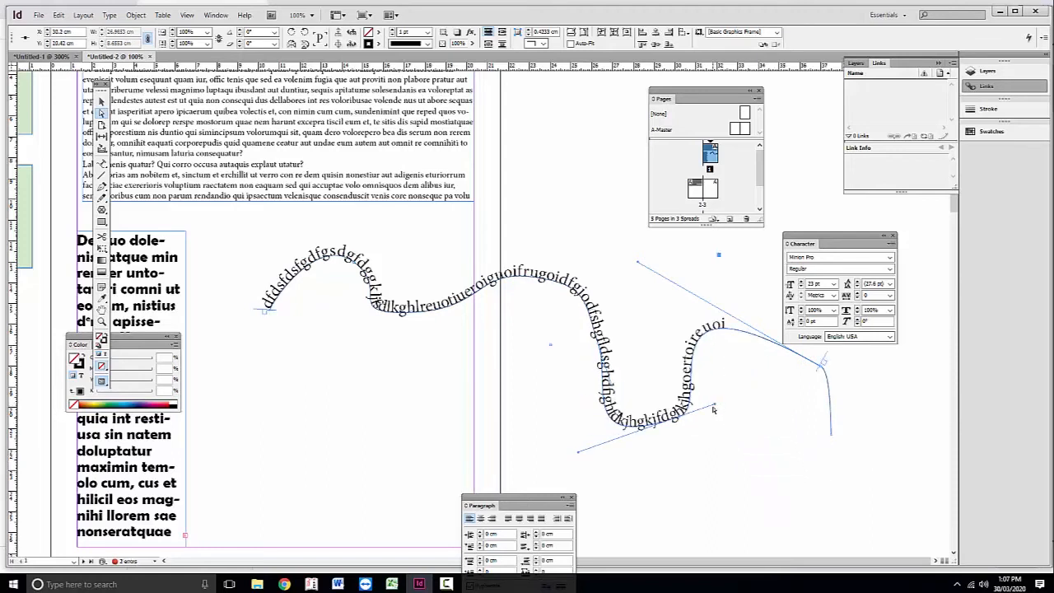
Step: Draw a horizontal line about 19.2 cm long between the main text block and the narrow column with the Line tool
left_click(100, 176)
left_click_drag(299, 274, 398, 315)
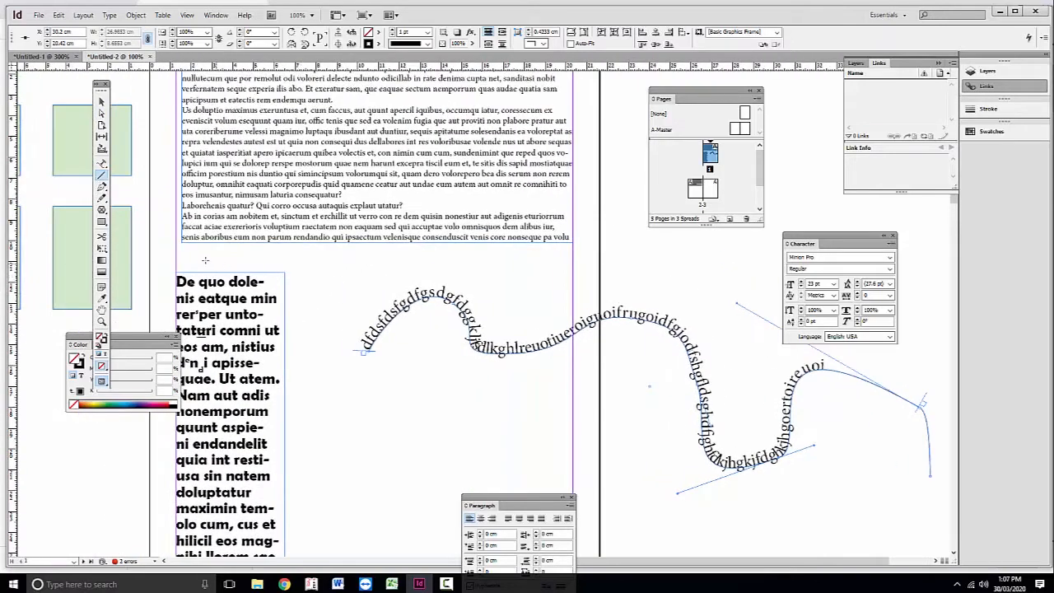
key("ctrl+shift+a")
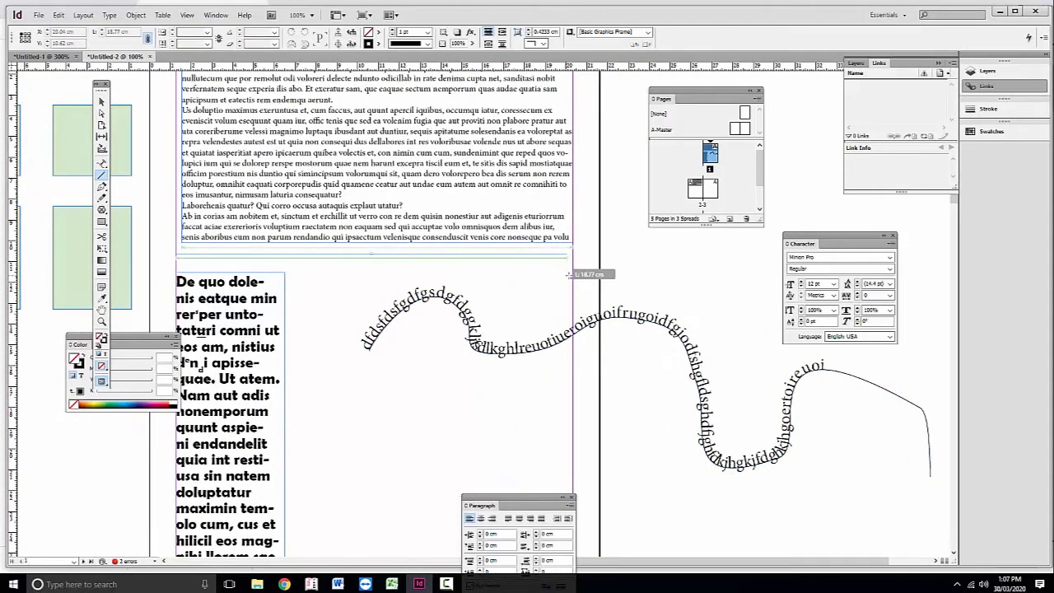
Step: Apply the Dotted stroke type to the horizontal line and set its weight to 6 pt
left_click(101, 103)
left_click(403, 45)
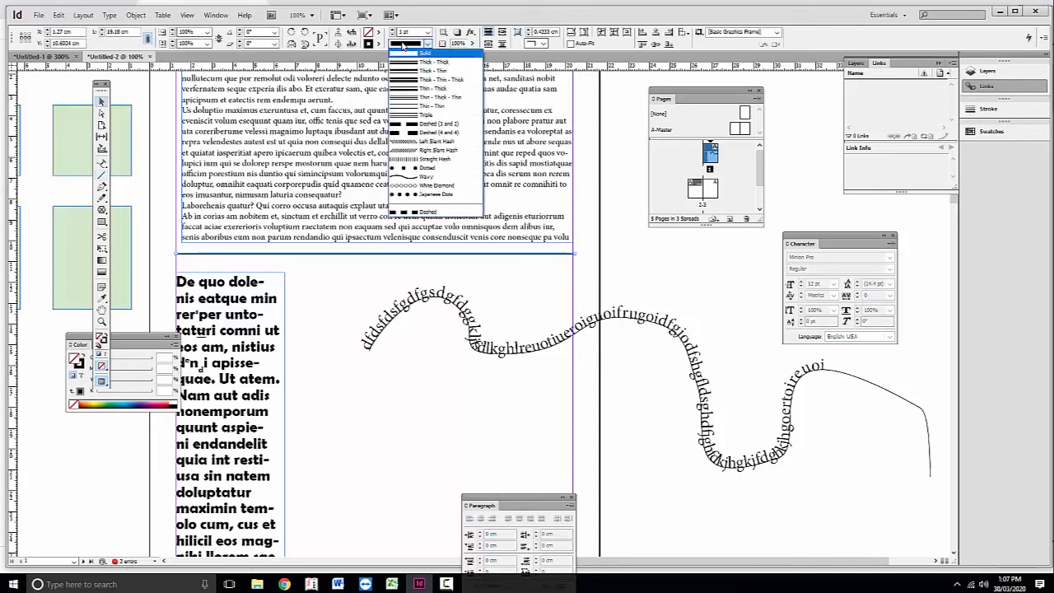
left_click(428, 169)
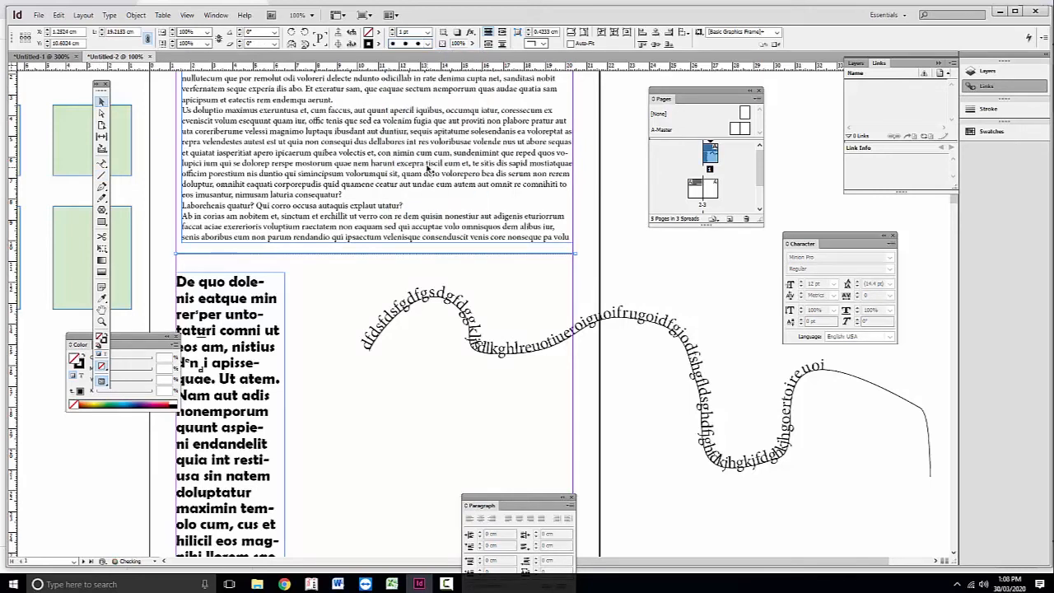
left_click(395, 30)
left_click(395, 29)
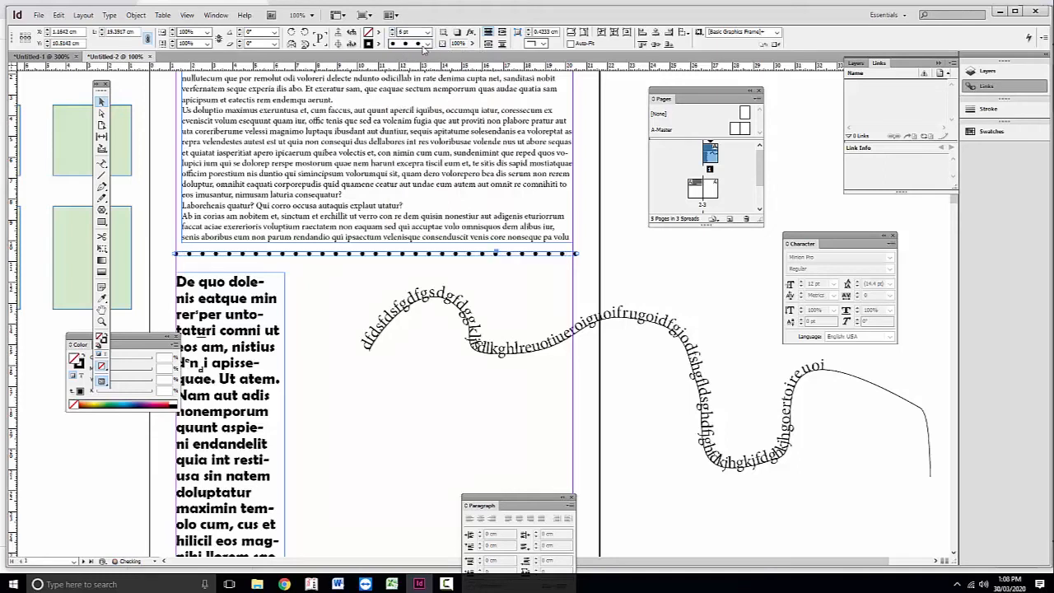
Step: Change the horizontal line's stroke type to Dashed (4 and 4)
left_click(410, 44)
left_click(417, 131)
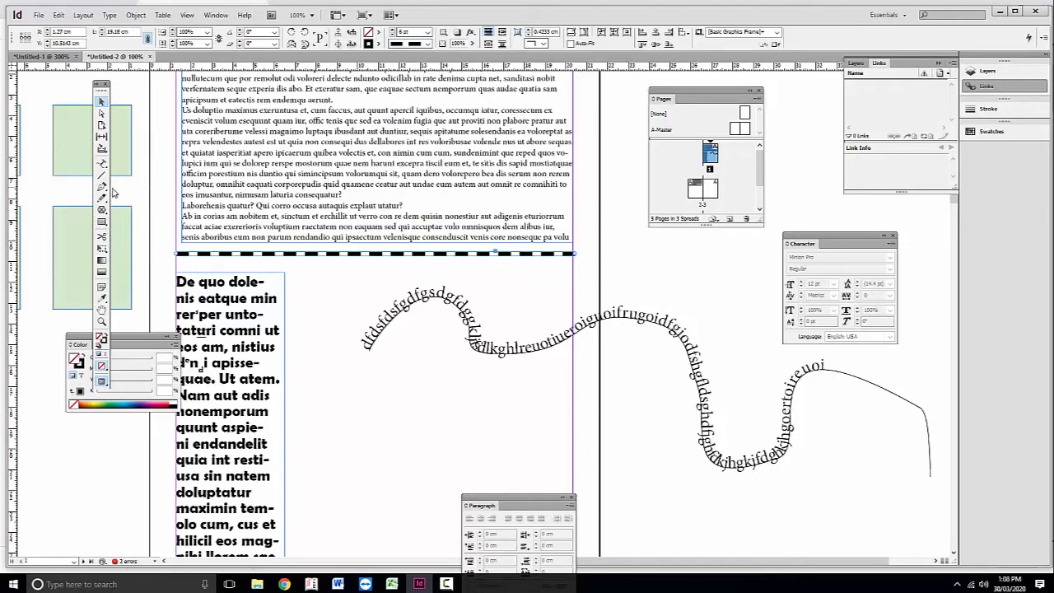
Step: Select all the objects on and around the first page and delete them
left_click_drag(282, 209, 391, 254)
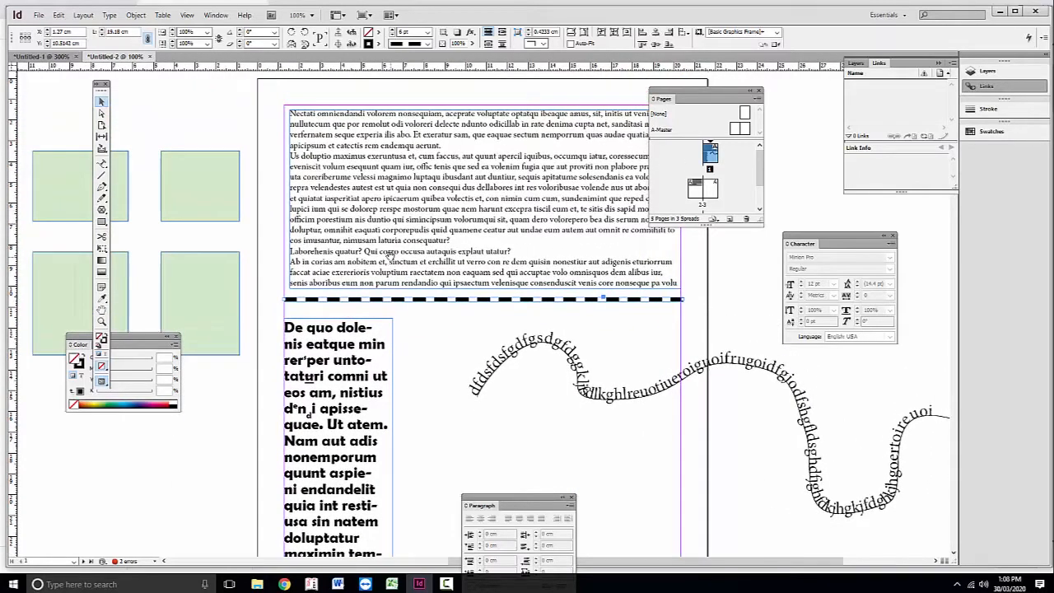
key("ctrl+a")
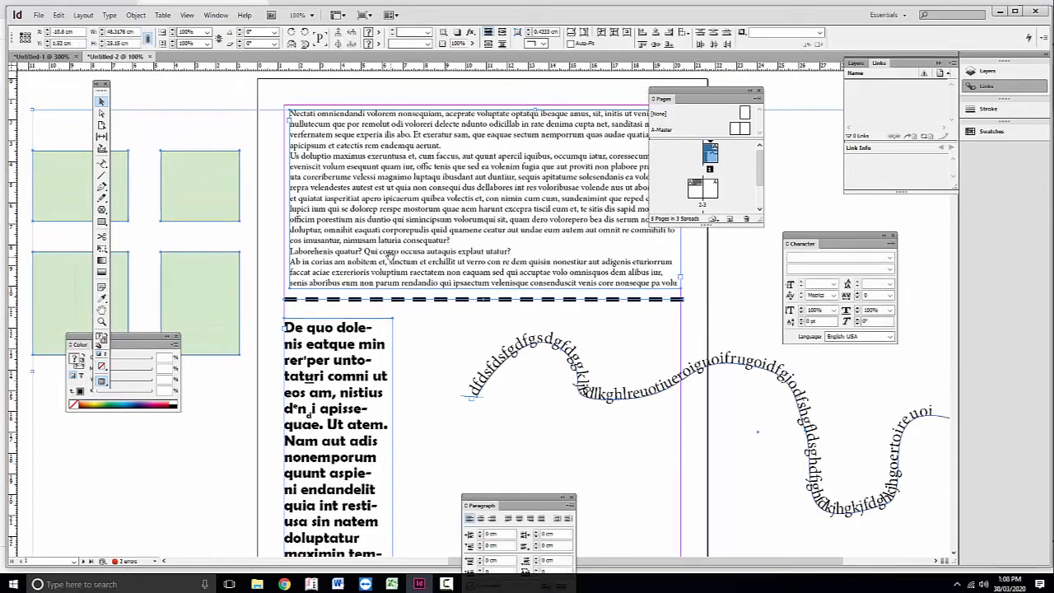
key("Delete")
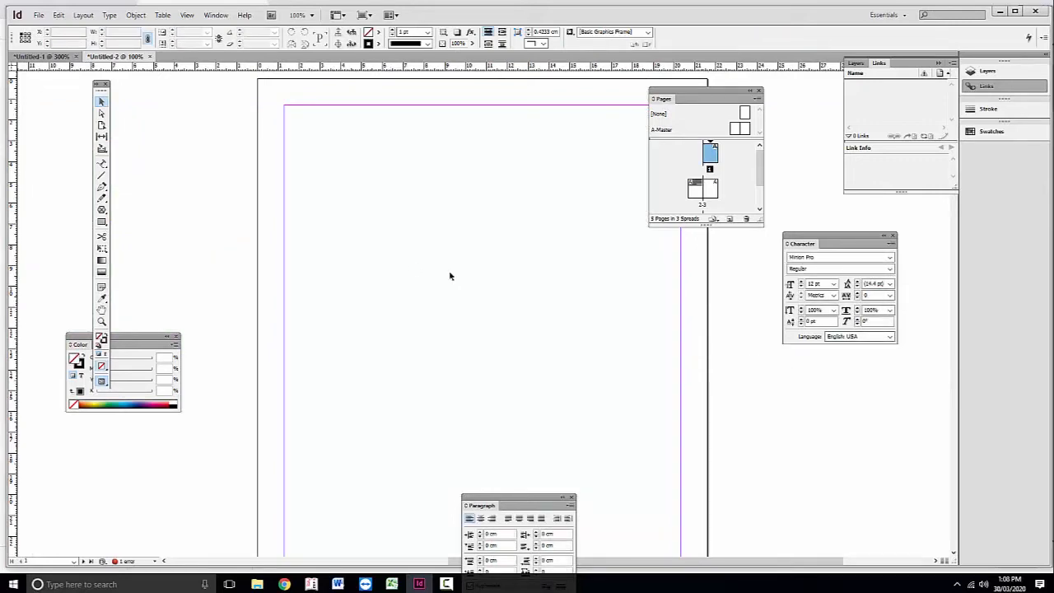
Step: Try the Pencil tool by sketching several freehand wavy strokes on the empty page
left_click_drag(516, 304, 478, 286)
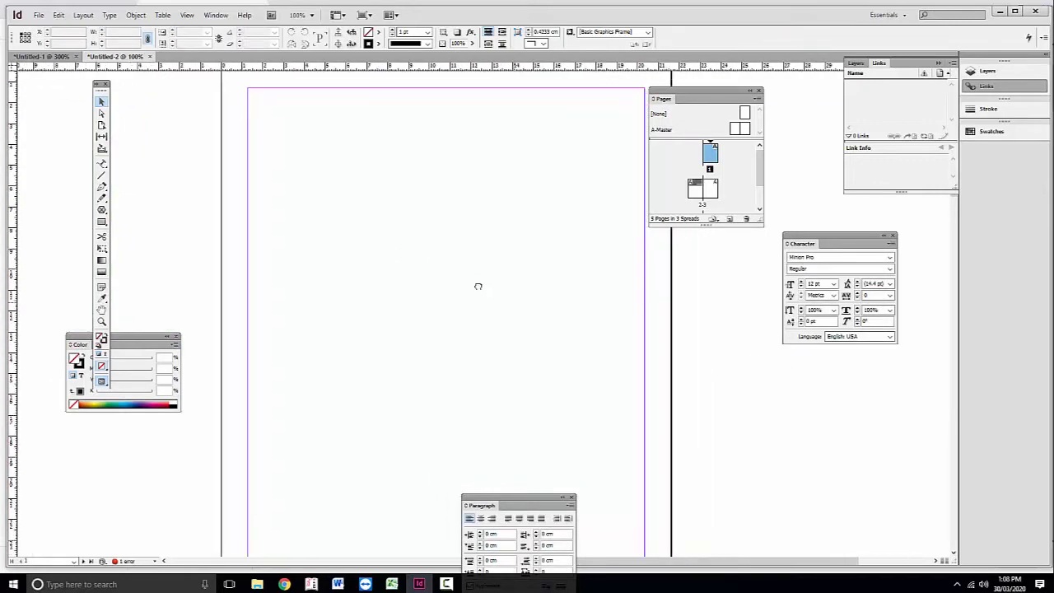
left_click(103, 199)
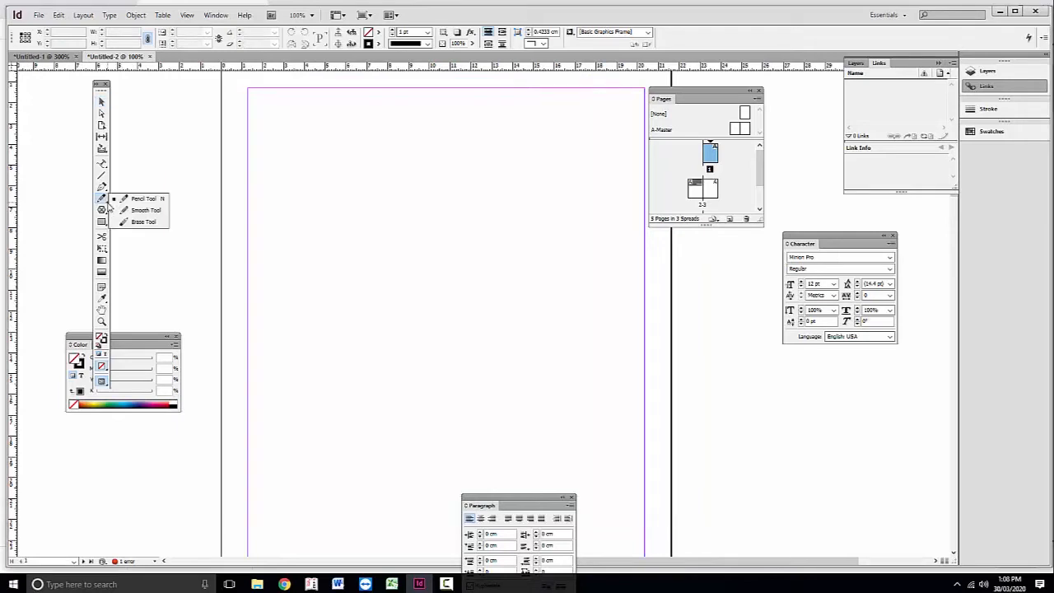
left_click(155, 199)
left_click_drag(364, 129, 364, 318)
left_click_drag(443, 129, 490, 345)
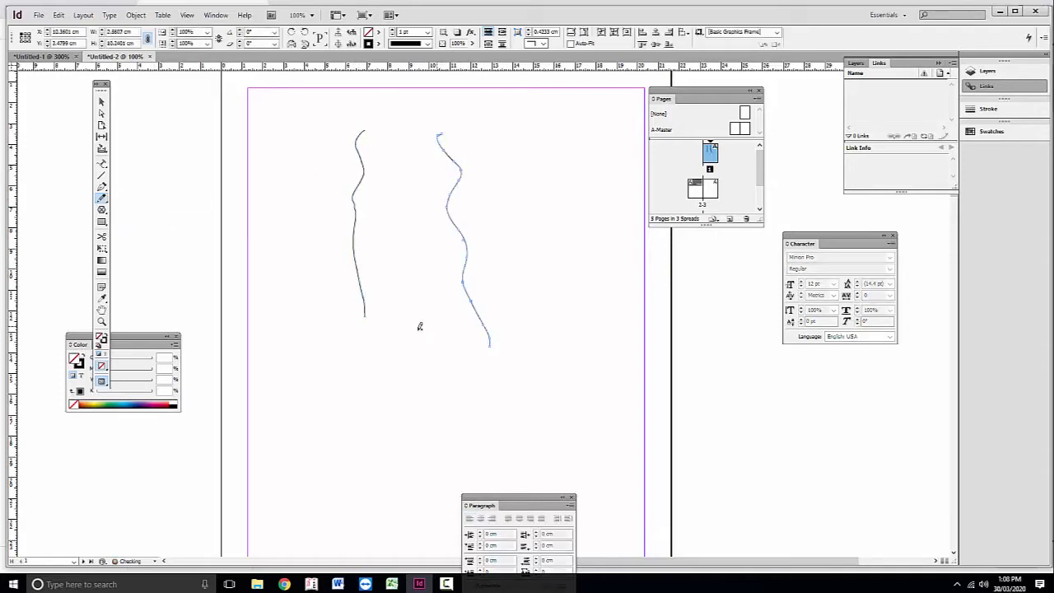
mouse_move(393, 381)
left_mouse_down()
mouse_move(434, 316)
mouse_move(440, 265)
mouse_move(498, 373)
mouse_move(537, 378)
left_mouse_up()
mouse_move(509, 265)
left_mouse_down()
mouse_move(549, 188)
mouse_move(551, 147)
left_mouse_up()
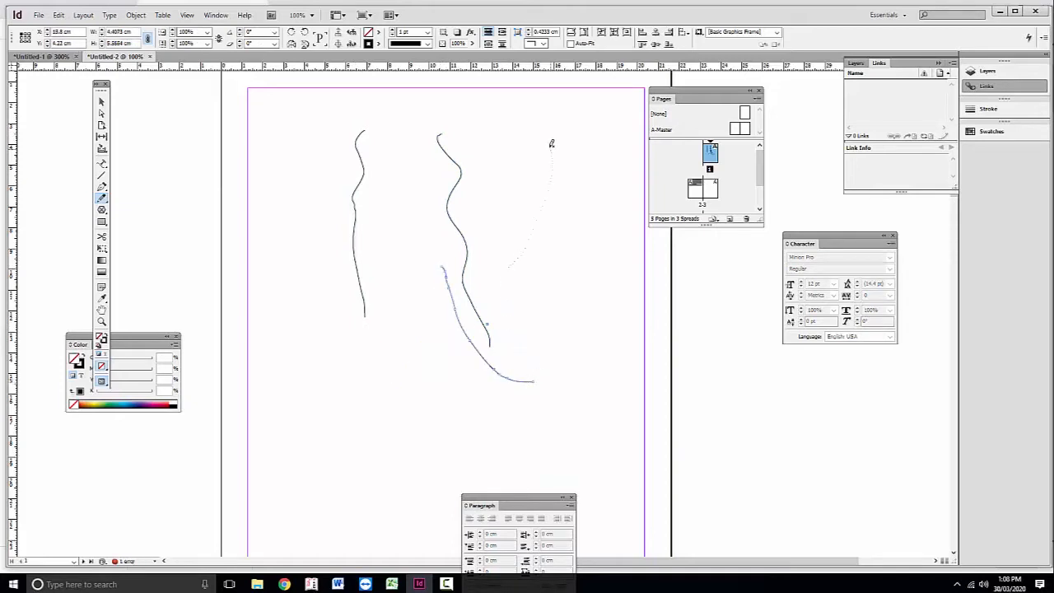
Step: Undo all the freehand pencil strokes
key("ctrl+z")
key("ctrl+z")
key("ctrl+z")
key("ctrl+z")
key("ctrl+z")
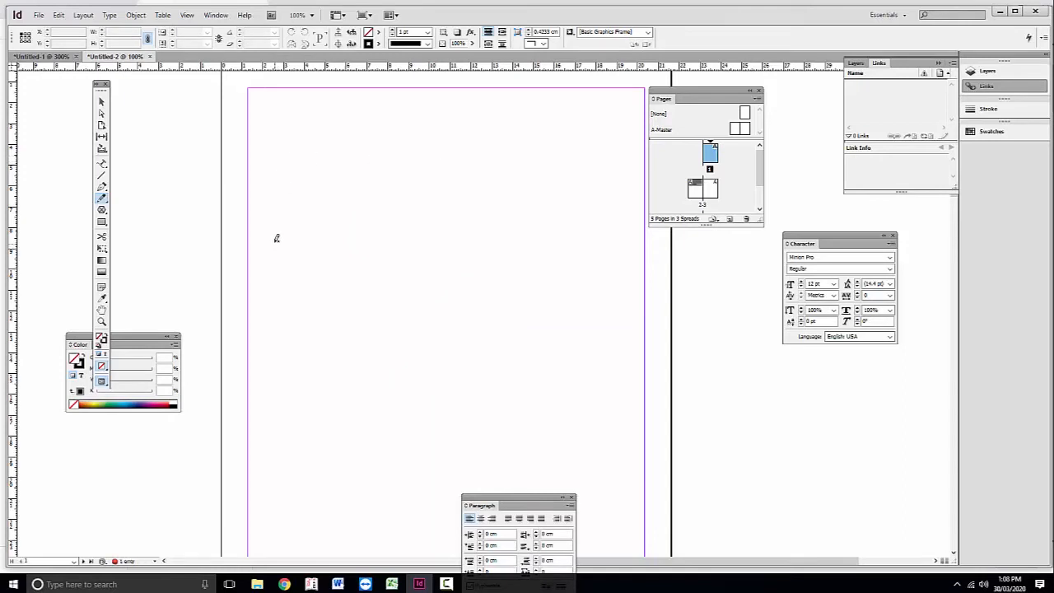
Step: Sketch an open freehand loop about 12 cm wide with the Pencil tool and undo it
mouse_move(281, 134)
left_mouse_down()
mouse_move(375, 286)
mouse_move(481, 281)
mouse_move(512, 186)
mouse_move(348, 130)
left_mouse_up()
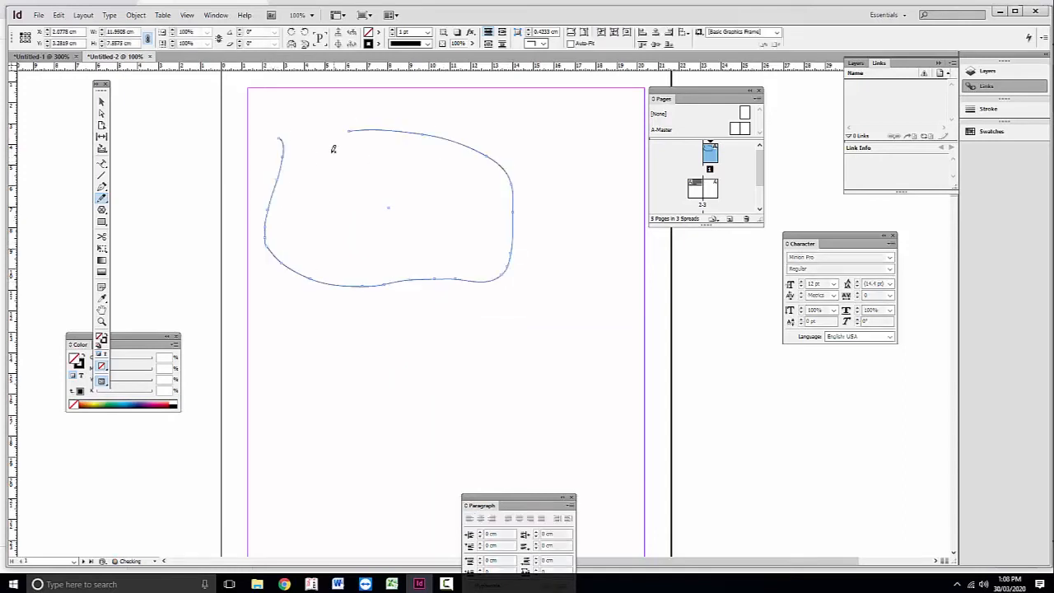
key("ctrl+z")
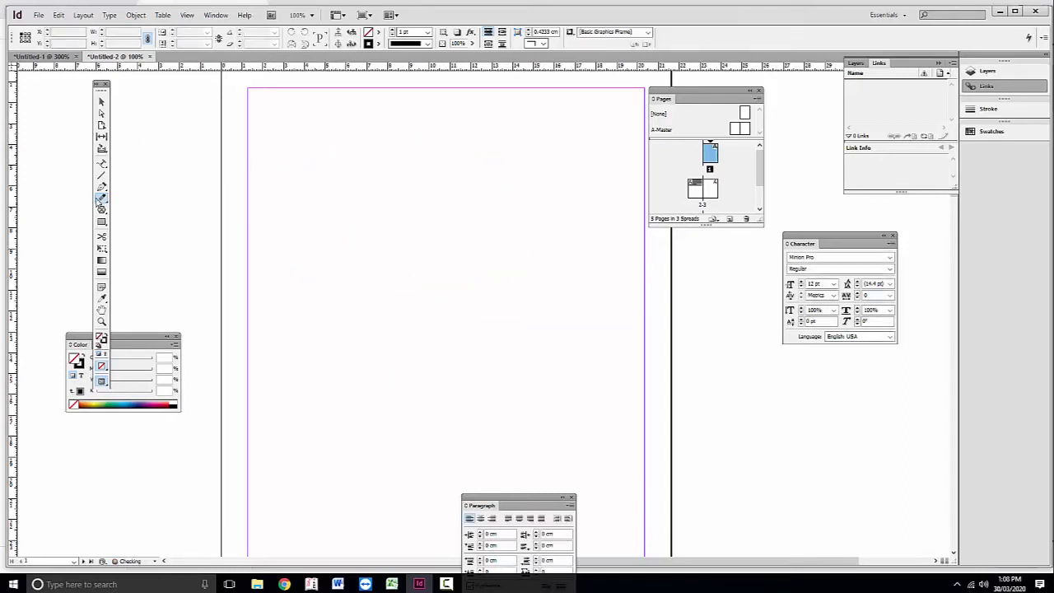
Step: Draw a 10 by 6.5 cm rectangle with the Rectangle tool on the empty page and fill it with 50% yellow
left_click(101, 199)
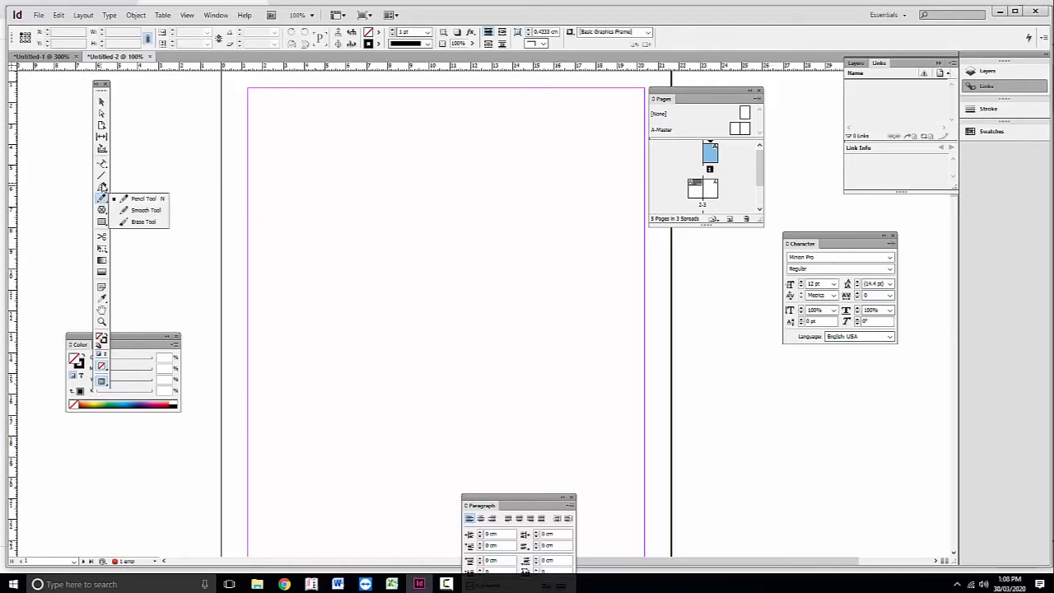
left_click(101, 187)
left_click(101, 212)
left_click(101, 224)
left_click_drag(102, 227, 146, 224)
left_click_drag(330, 160, 539, 294)
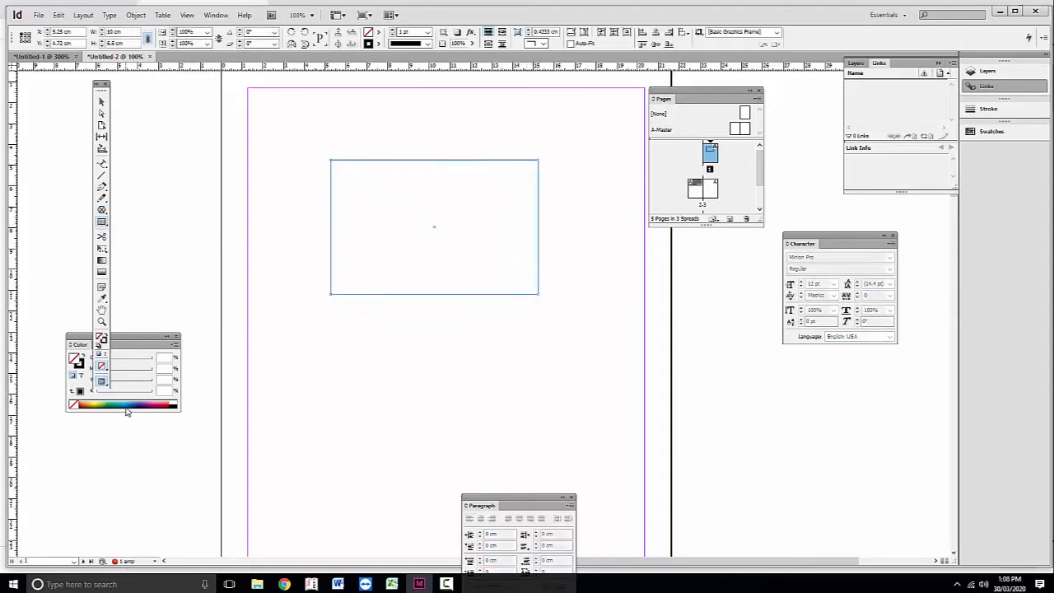
left_click(99, 403)
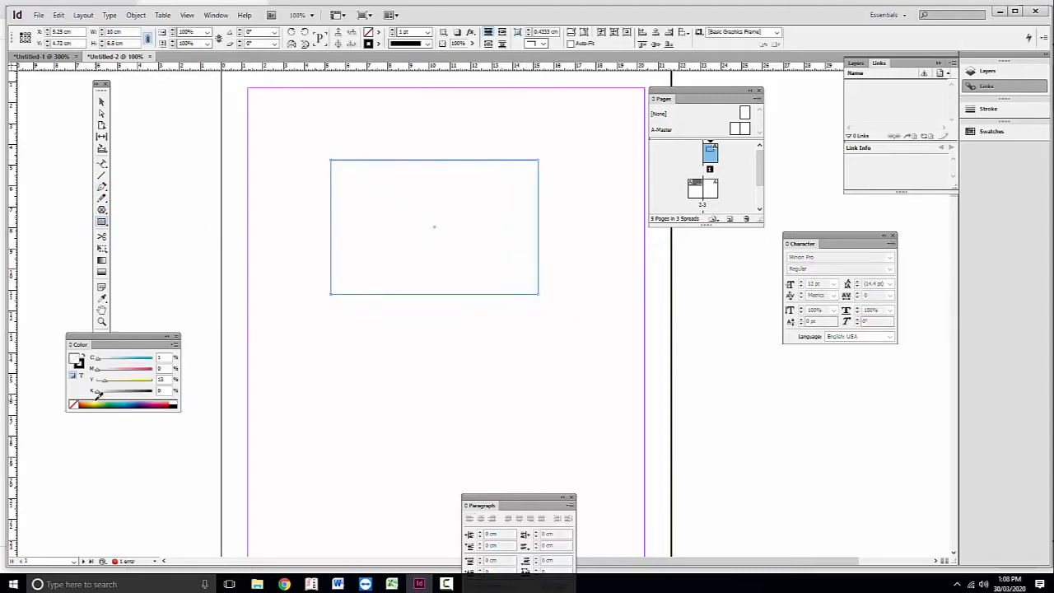
left_click(101, 322)
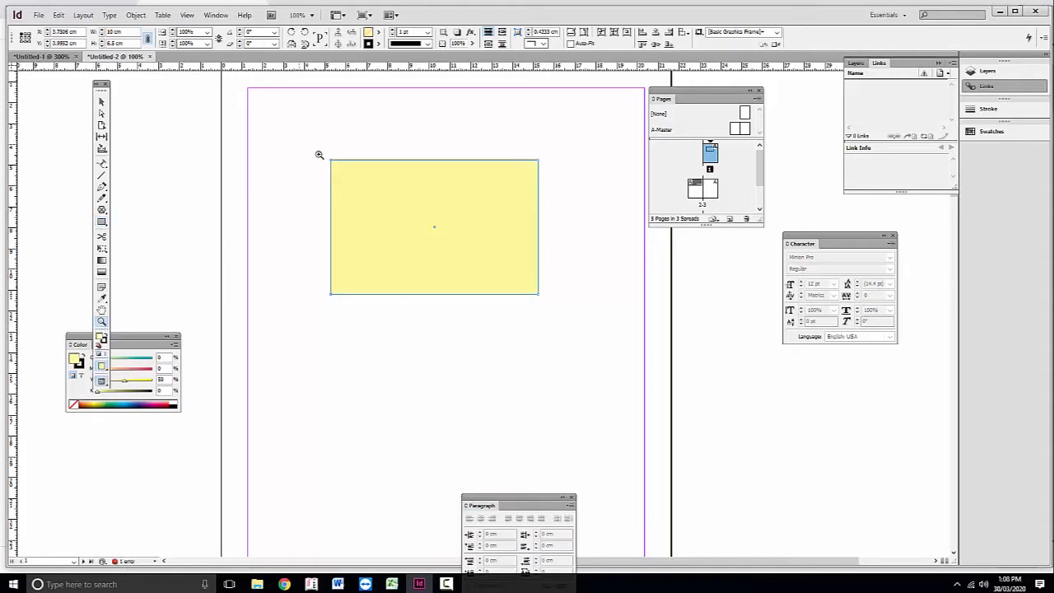
Step: Remove the yellow rectangle's stroke and move the Pages and Color panels clear of the artwork
left_click_drag(300, 146, 581, 320)
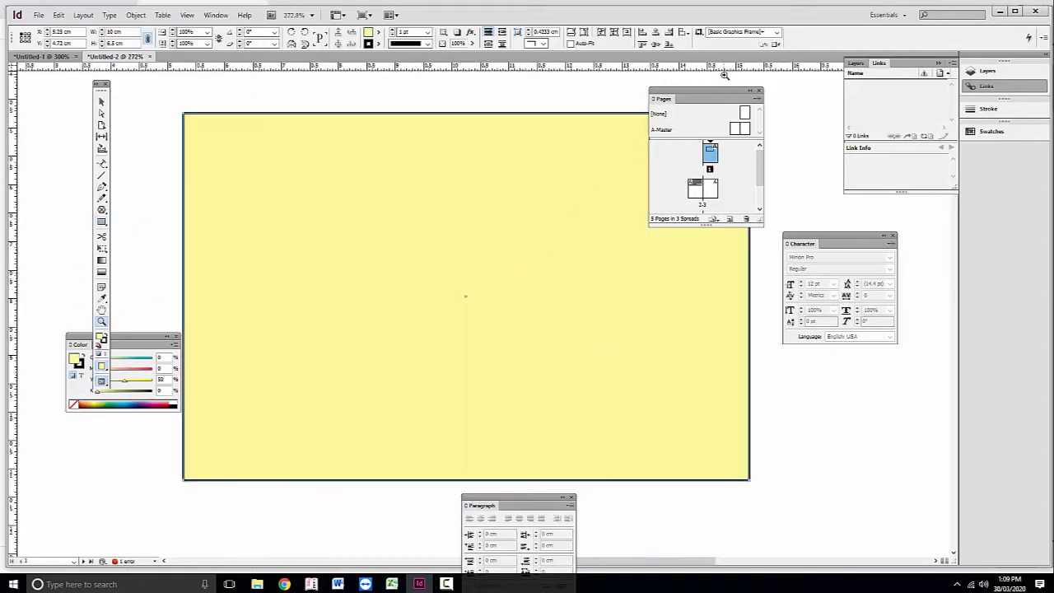
left_click_drag(715, 98, 914, 405)
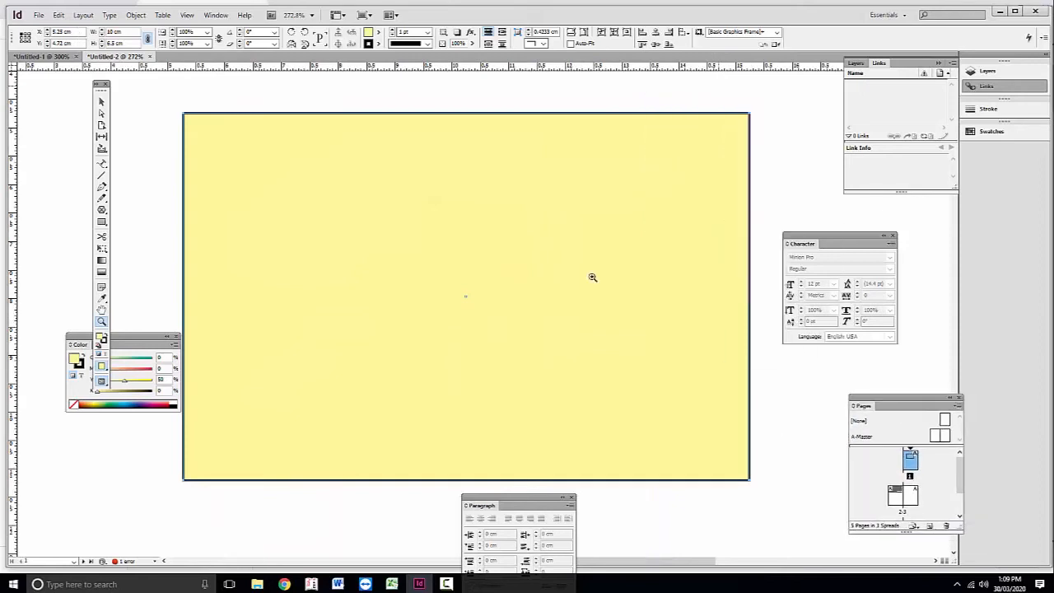
left_click(101, 102)
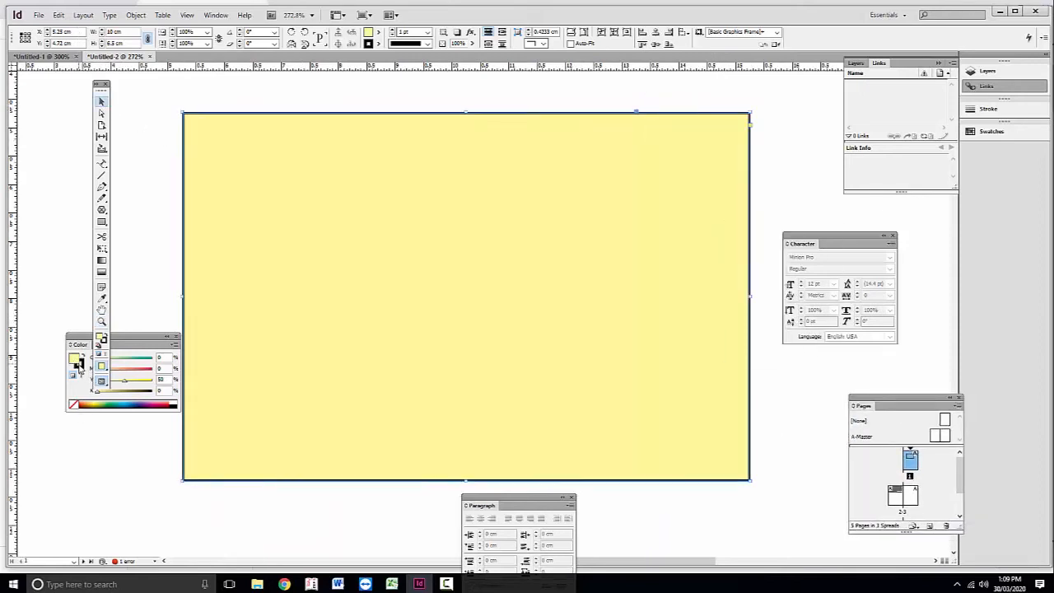
left_click(80, 367)
left_click(73, 404)
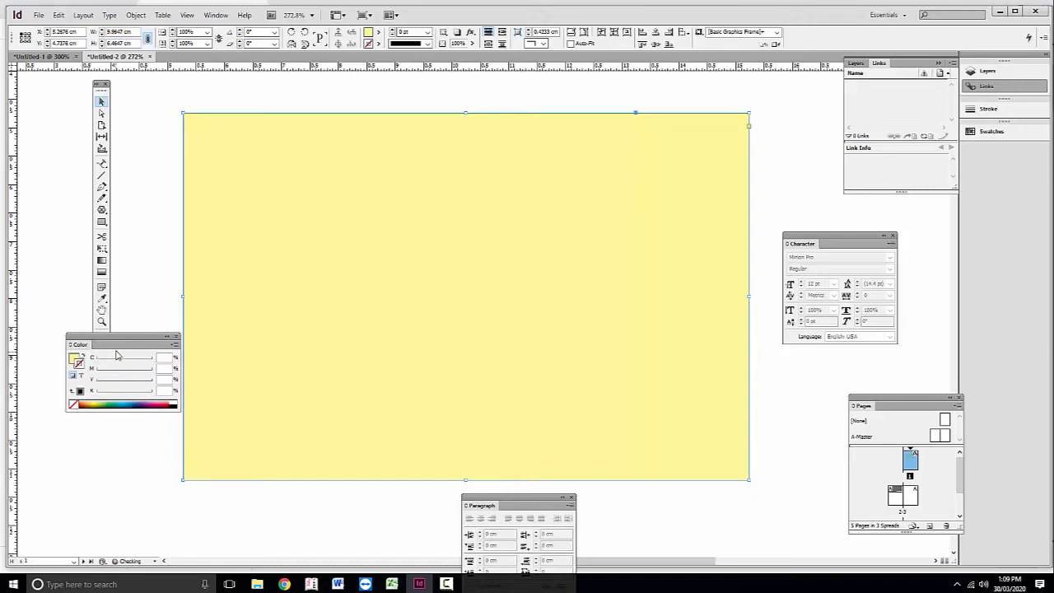
left_click_drag(124, 339, 74, 414)
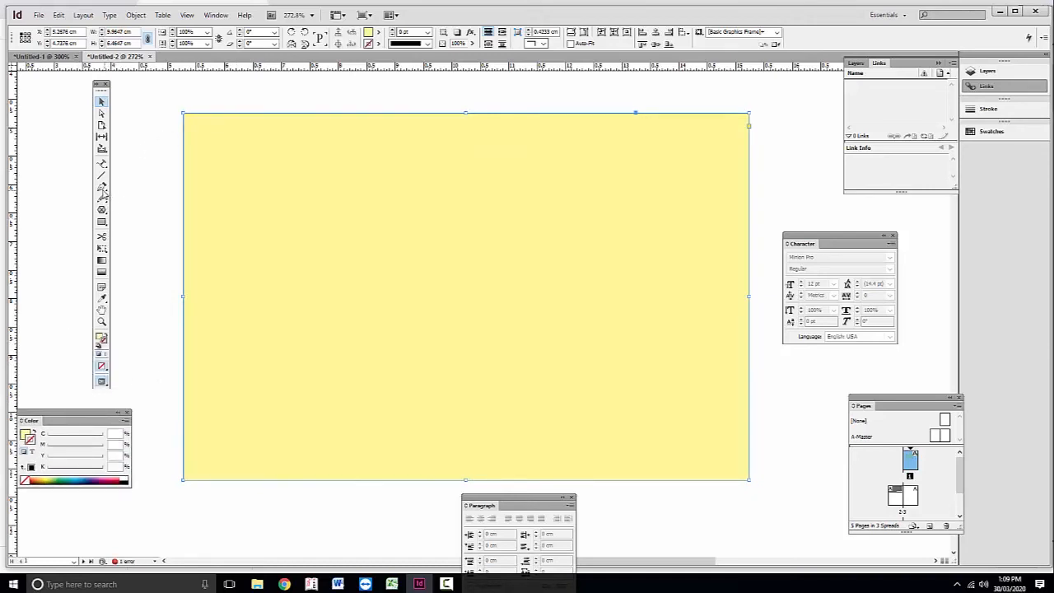
Step: Trace along the rectangle's edges and over its corners with the Smooth tool
left_click(102, 189)
left_click(102, 200)
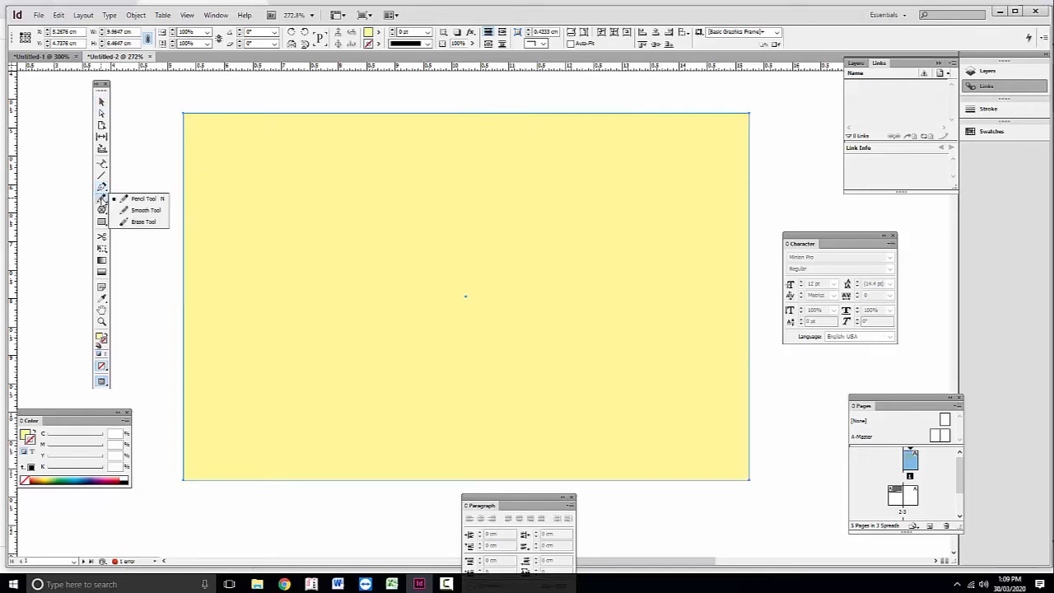
left_click(151, 204)
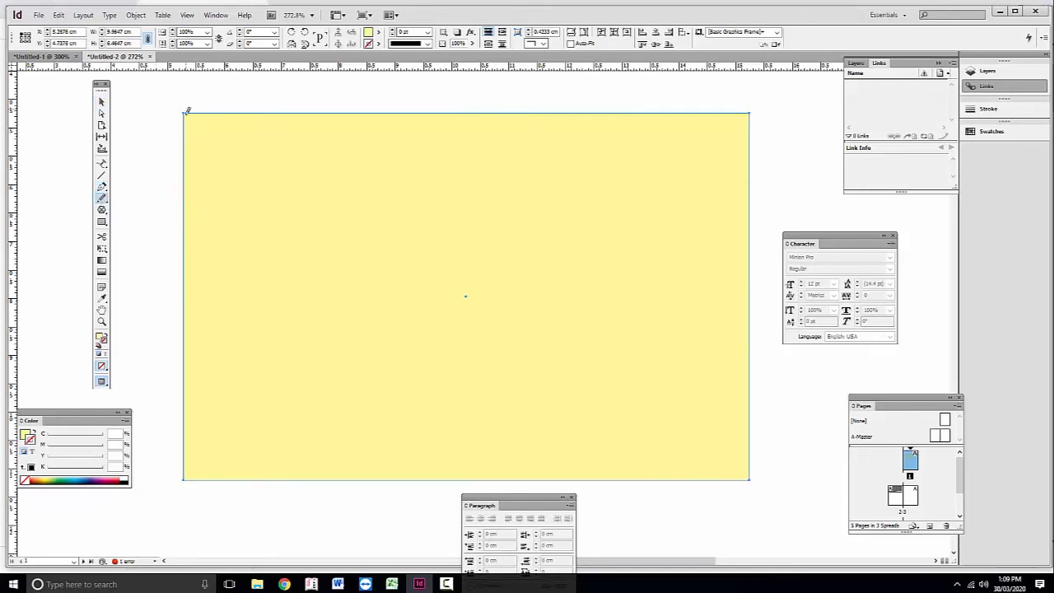
mouse_move(187, 110)
left_mouse_down()
mouse_move(180, 151)
mouse_move(188, 102)
mouse_move(171, 161)
mouse_move(190, 100)
mouse_move(205, 160)
left_mouse_up()
mouse_move(749, 106)
left_mouse_down()
mouse_move(755, 143)
mouse_move(741, 120)
mouse_move(742, 264)
left_mouse_up()
left_click_drag(754, 476, 755, 442)
mouse_move(737, 492)
left_mouse_down()
mouse_move(755, 466)
mouse_move(749, 487)
mouse_move(749, 454)
mouse_move(747, 482)
left_mouse_up()
Step: With Direct Selection, pull a point near the start of the upper edge into a small dip and raise the middle of that edge slightly
left_click(103, 117)
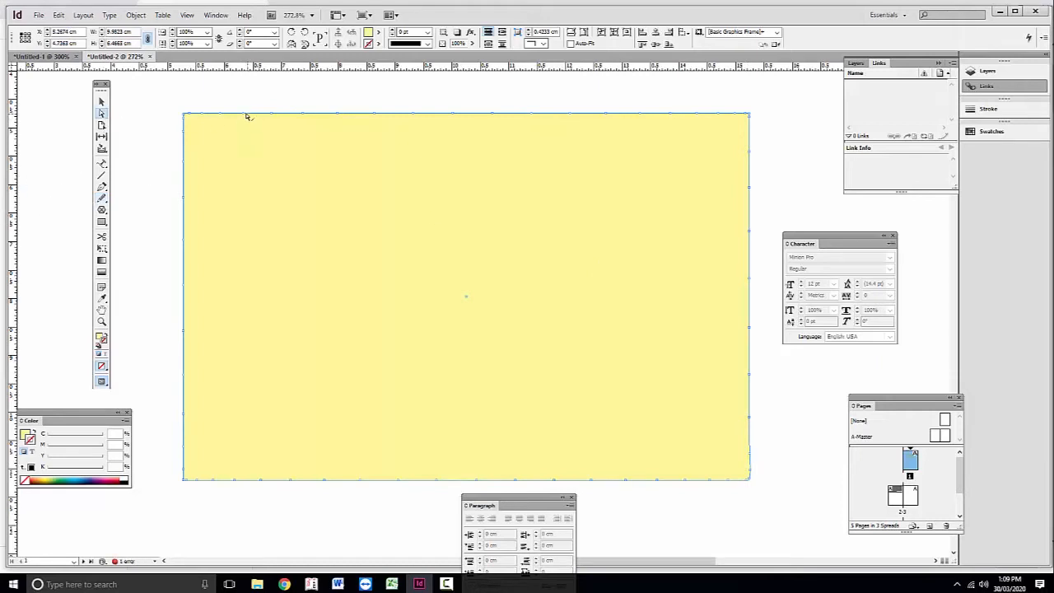
mouse_move(246, 116)
left_mouse_down()
mouse_move(241, 105)
mouse_move(243, 123)
left_mouse_up()
left_click_drag(401, 116, 400, 113)
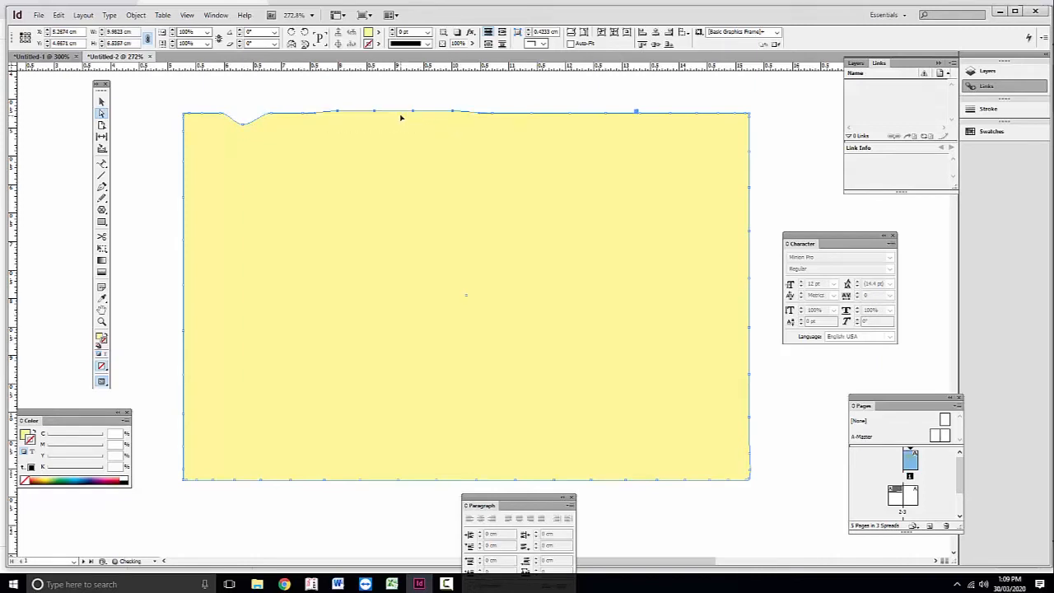
Step: Select the anchor points on the right part of the upper edge and nudge them downward into a shallow dent
left_click_drag(567, 89, 636, 149)
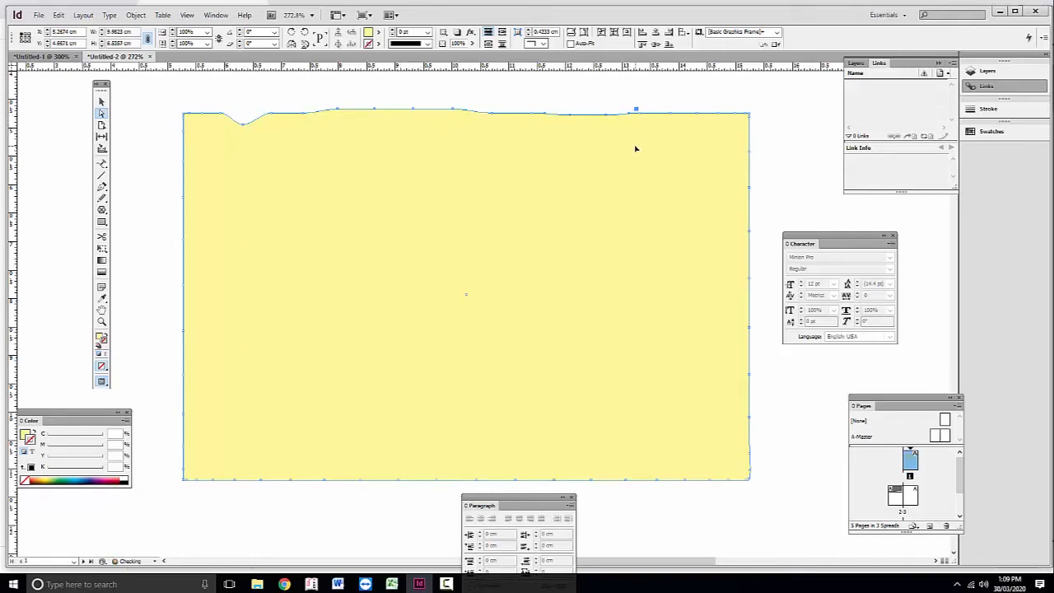
key("Down")
key("Down")
key("Down")
key("Down")
key("Down")
key("Down")
key("Down")
key("Down")
key("Down")
Step: Select the anchor points on the upper part of the right edge and nudge them inward
left_click_drag(762, 171, 713, 261)
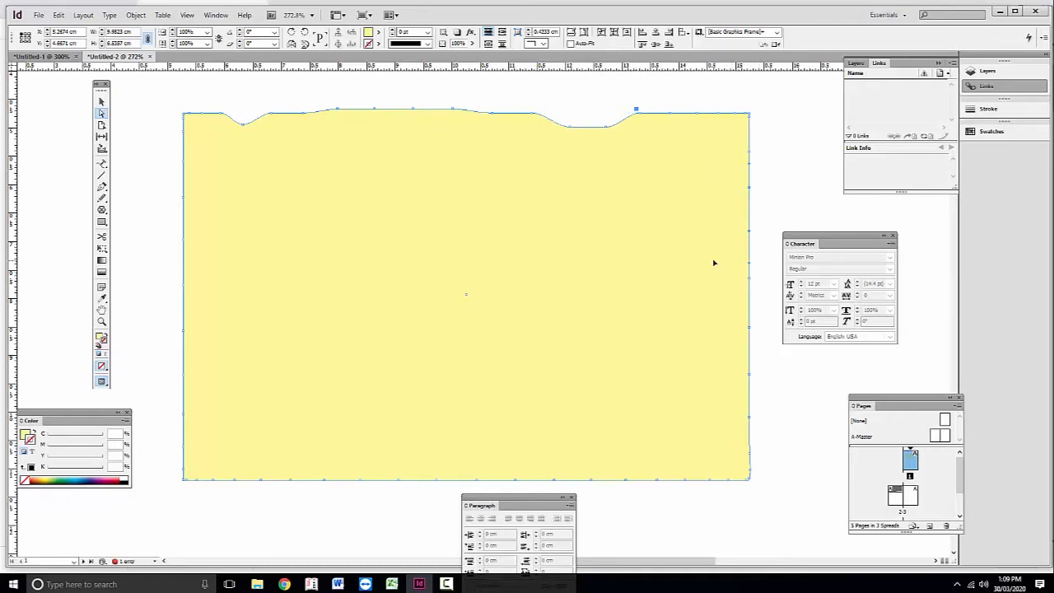
key("Left")
key("Left")
key("Left")
key("Left")
key("Left")
key("Left")
key("Left")
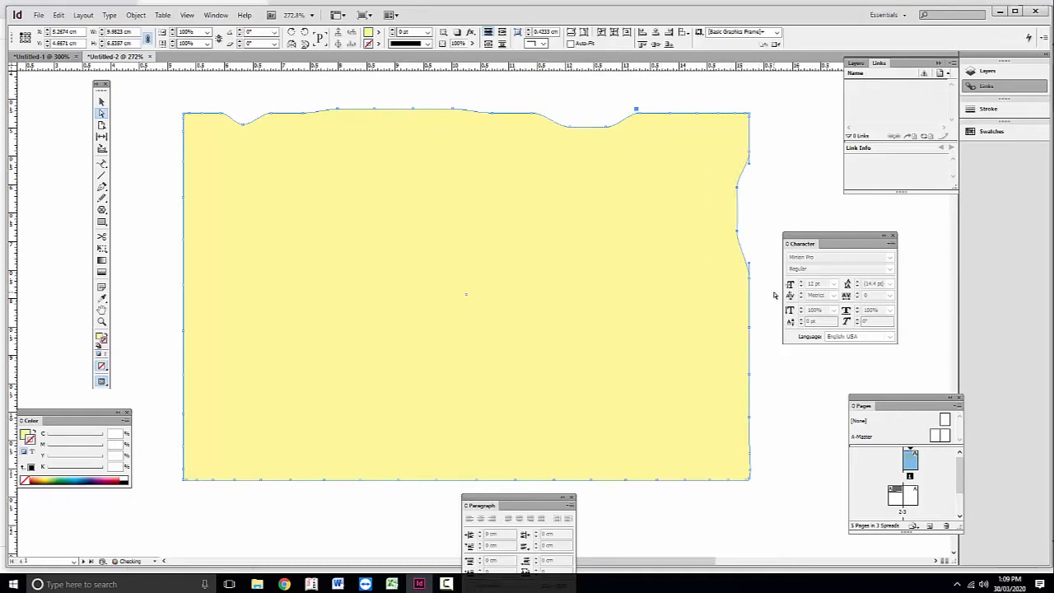
Step: Reshape the lower part of the right edge by shifting its anchor points into a shallow dent and an outward bulge
left_click_drag(721, 323, 575, 265)
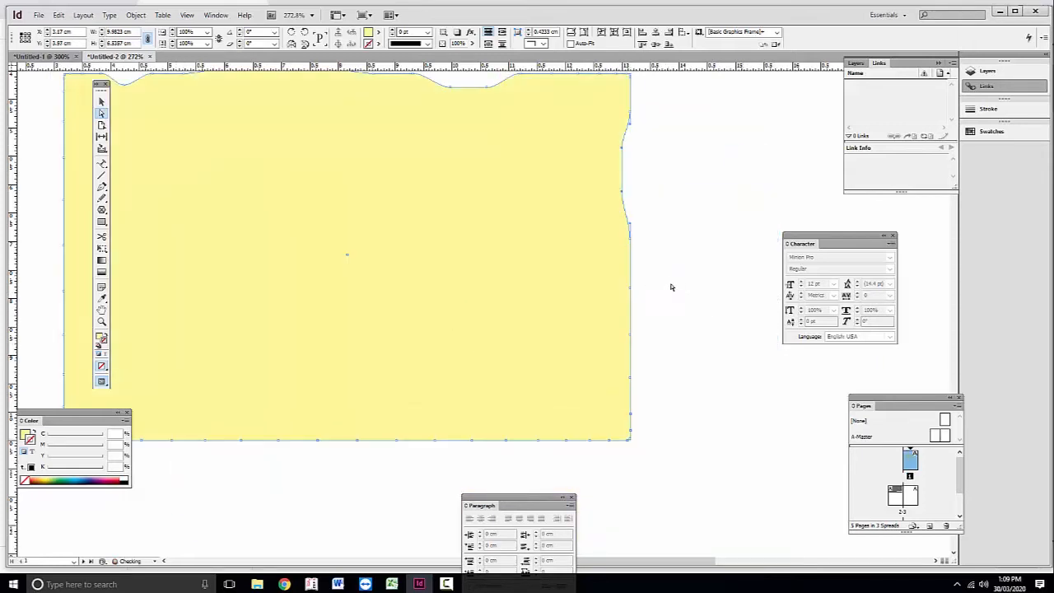
left_click_drag(671, 287, 607, 386)
left_click(617, 388)
left_click_drag(478, 221, 508, 250)
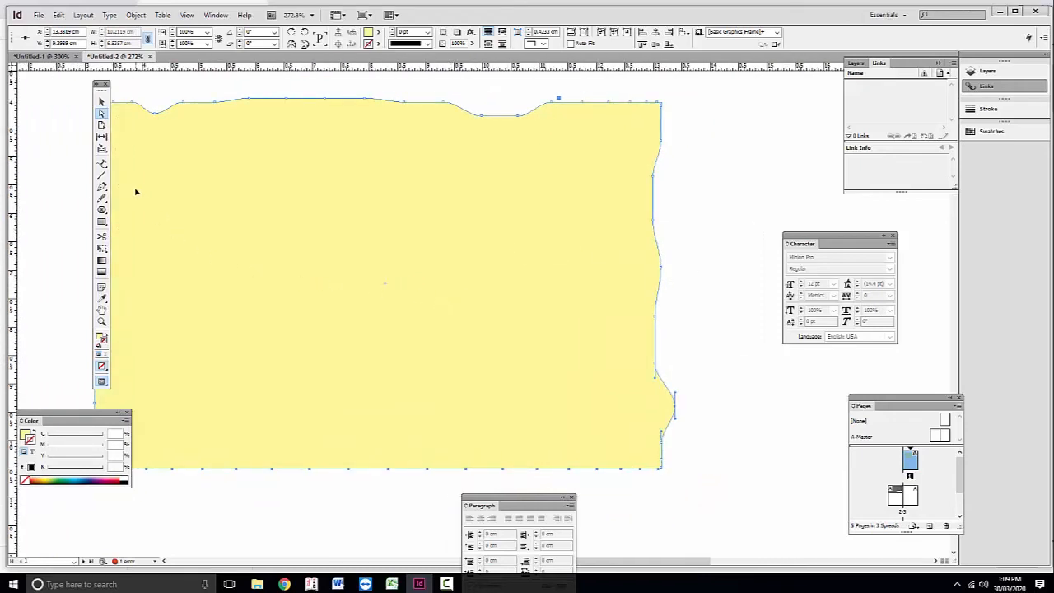
Step: Erase the shape's upper-right corner with the Erase tool, try a second stroke across the same corner and undo that second stroke
left_click_drag(101, 203, 142, 227)
mouse_move(518, 109)
left_mouse_down()
mouse_move(576, 177)
mouse_move(655, 212)
left_mouse_up()
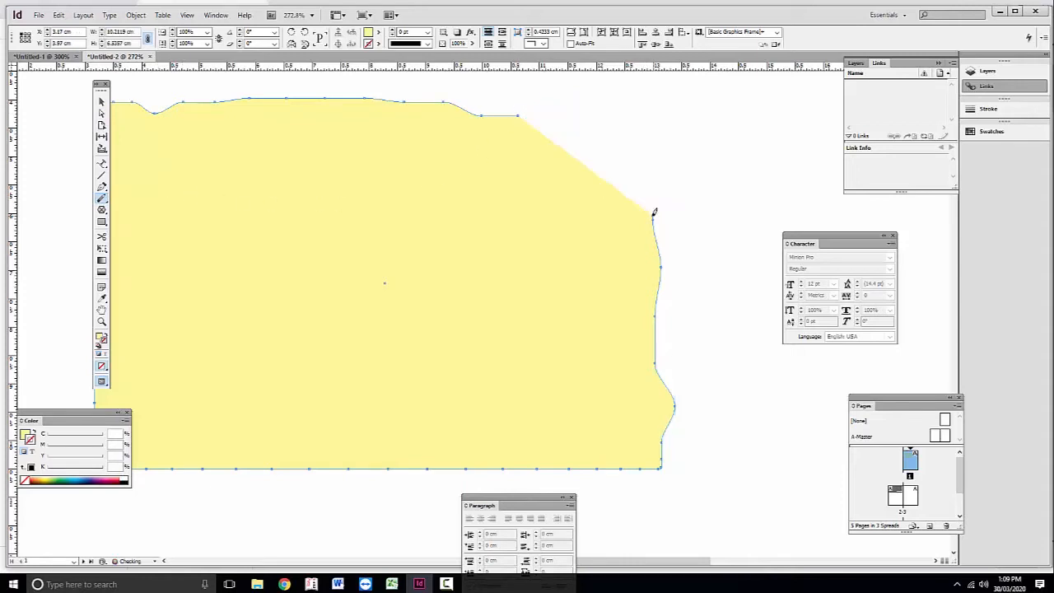
mouse_move(480, 109)
left_mouse_down()
mouse_move(569, 239)
mouse_move(383, 245)
mouse_move(535, 300)
mouse_move(605, 289)
mouse_move(660, 260)
left_mouse_up()
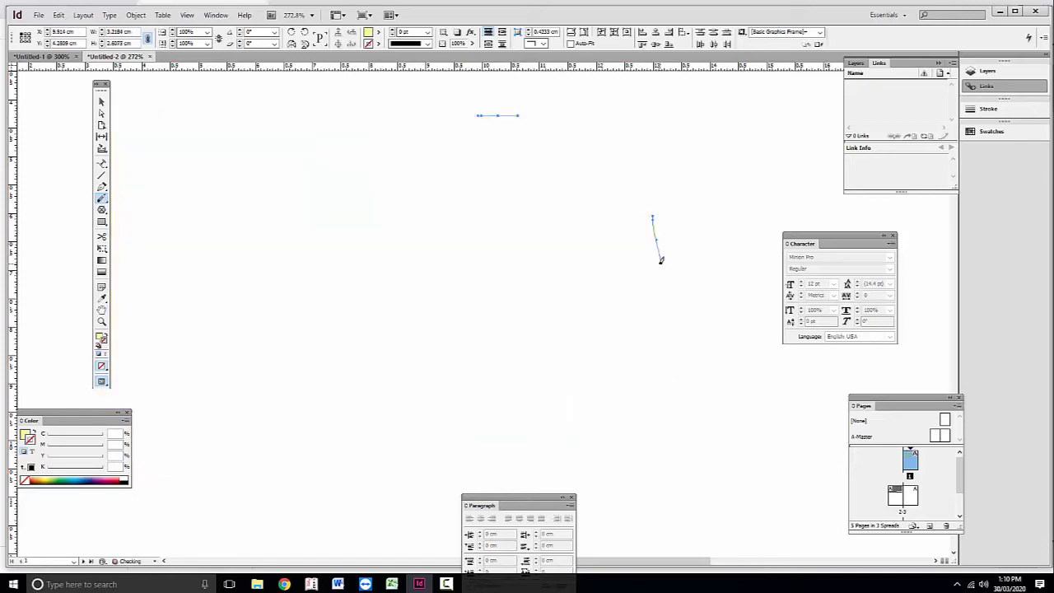
key("ctrl+z")
Step: Try erasing the upper-left and lower-left parts of the path, undo each attempt, and undo the upper-right corner erasure
left_click_drag(310, 193, 522, 202)
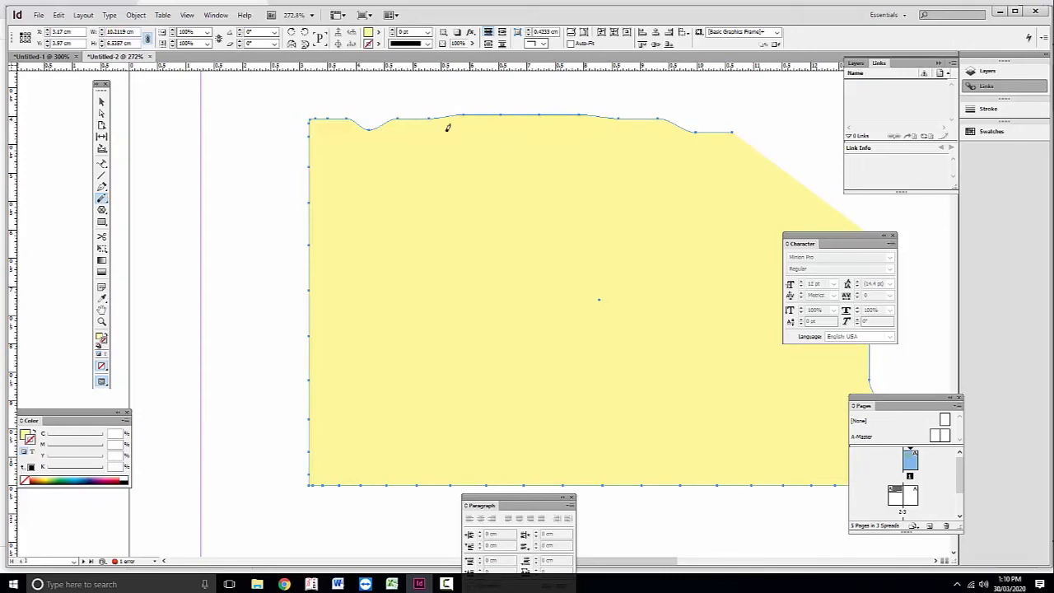
mouse_move(402, 116)
left_mouse_down()
mouse_move(384, 164)
mouse_move(312, 202)
left_mouse_up()
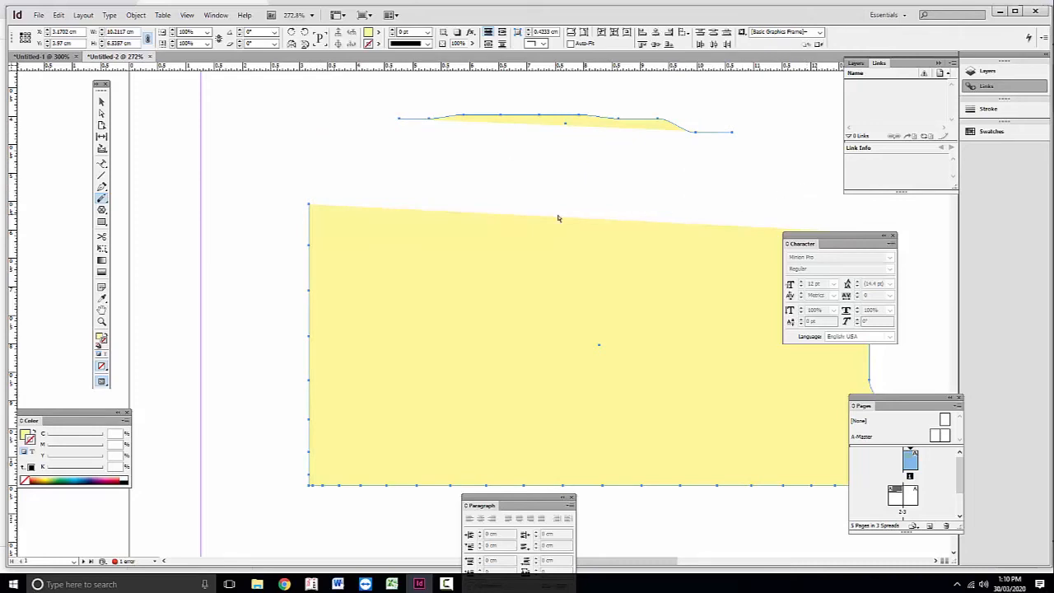
key("ctrl+z")
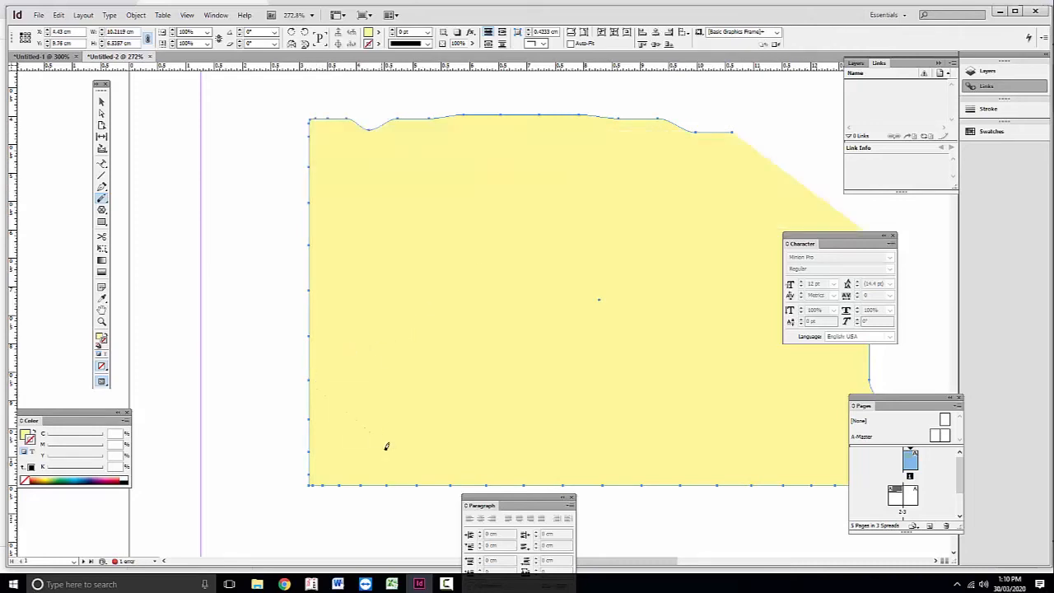
left_click_drag(386, 446, 384, 484)
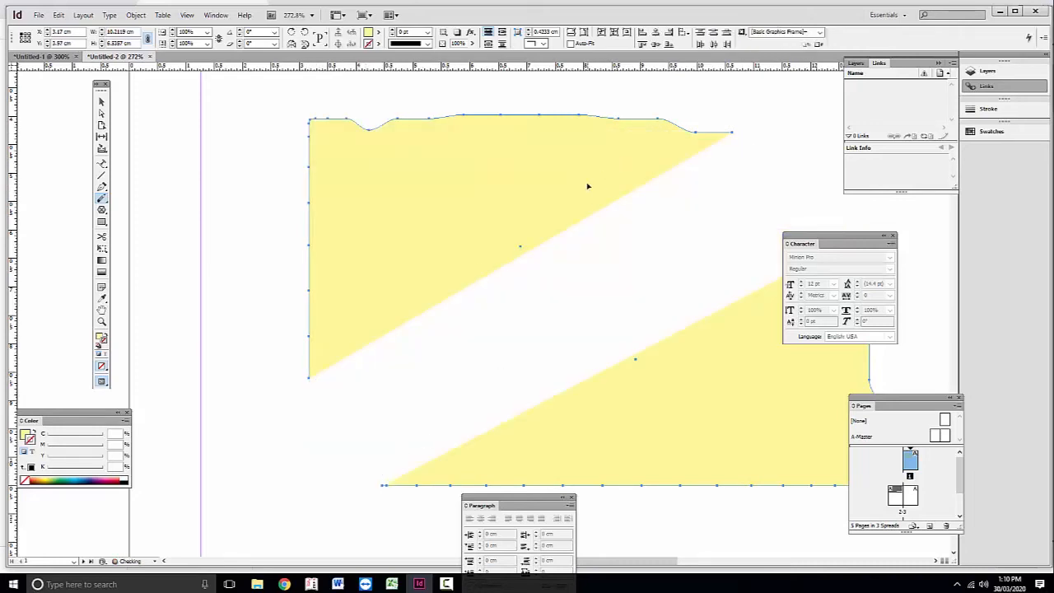
key("ctrl+z")
left_click_drag(600, 247, 295, 44)
left_click_drag(525, 255, 580, 380)
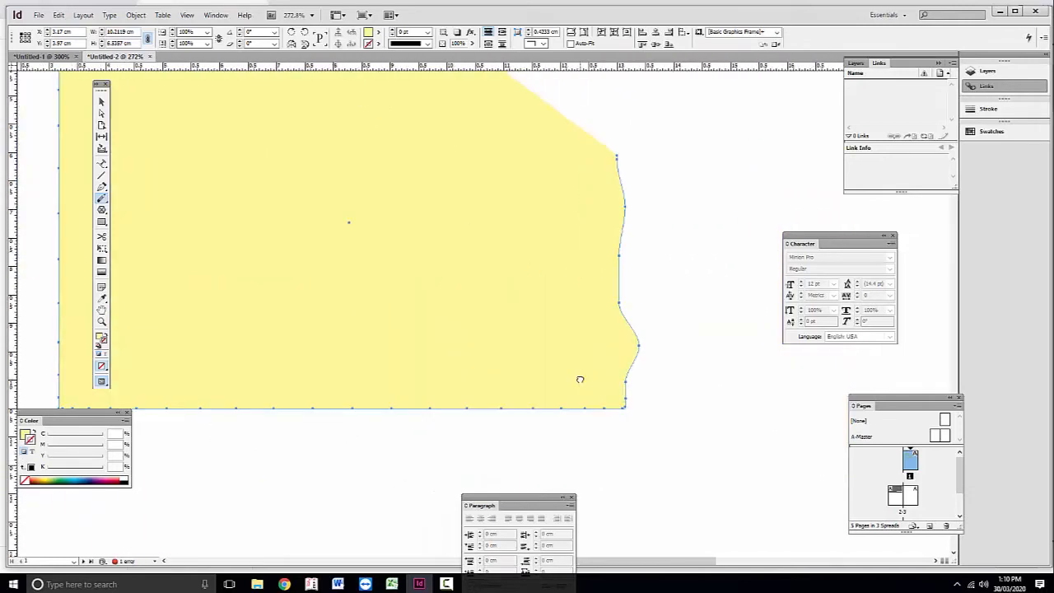
key("ctrl+z")
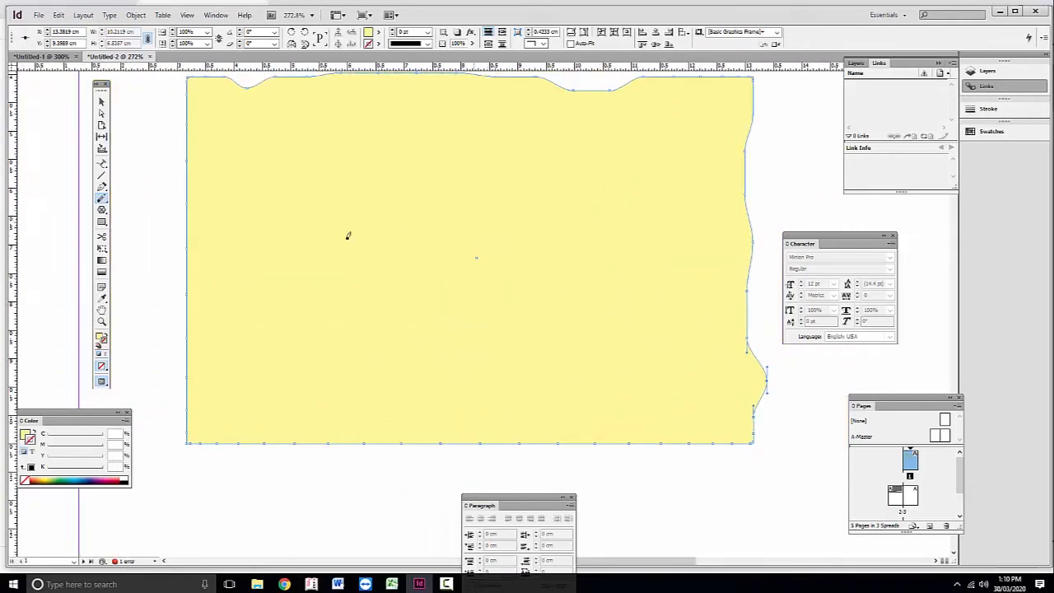
Step: Erase the lower-left corner of the yellow shape's path, and delete the whole shape from the page
mouse_move(189, 333)
left_mouse_down()
mouse_move(258, 369)
mouse_move(295, 440)
left_mouse_up()
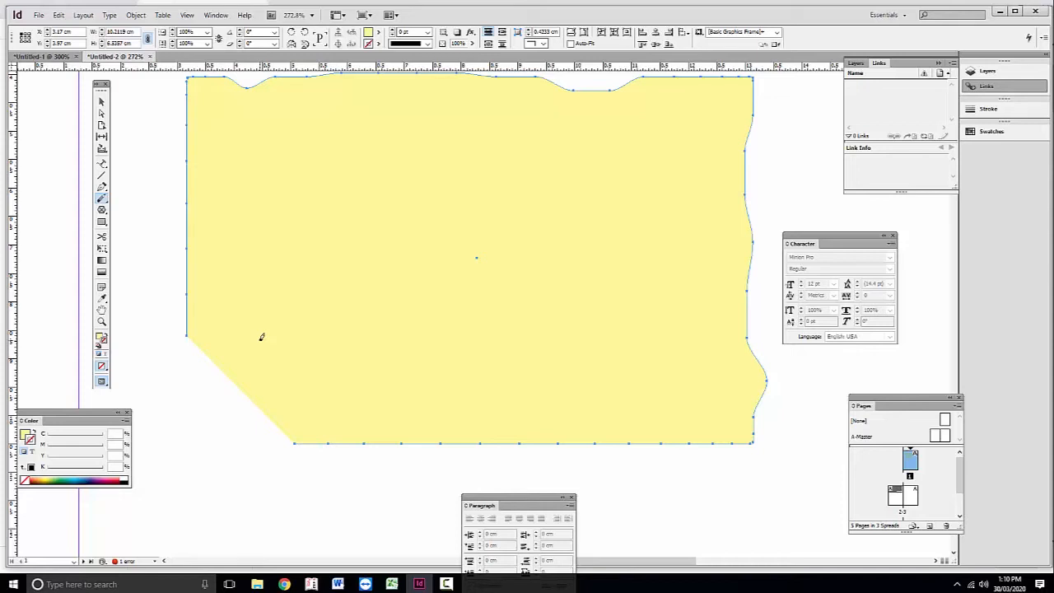
key("ctrl+minus")
key("ctrl+minus")
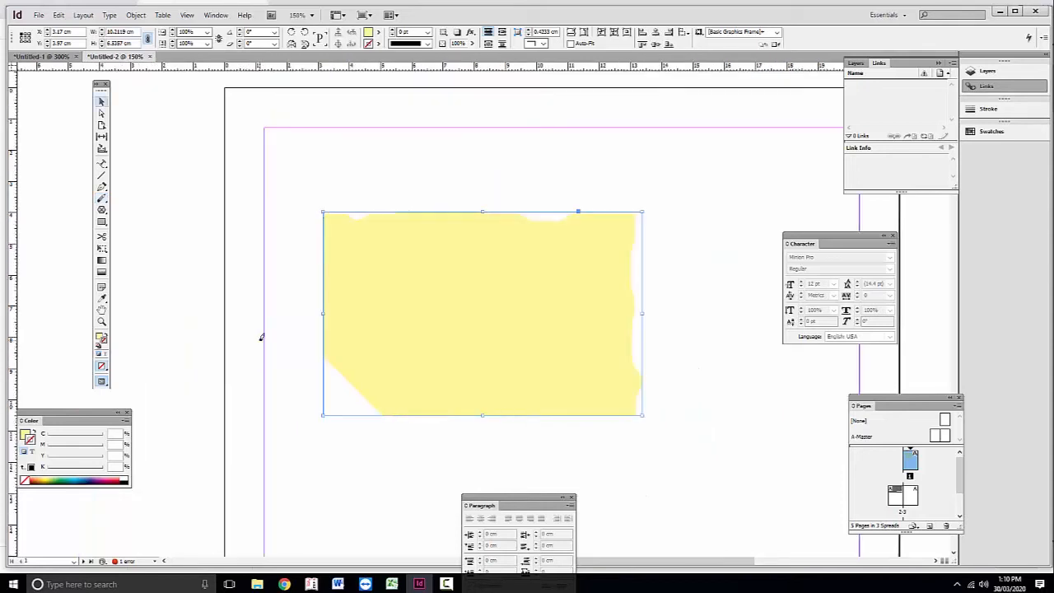
left_click_drag(416, 336, 446, 263)
key("Delete")
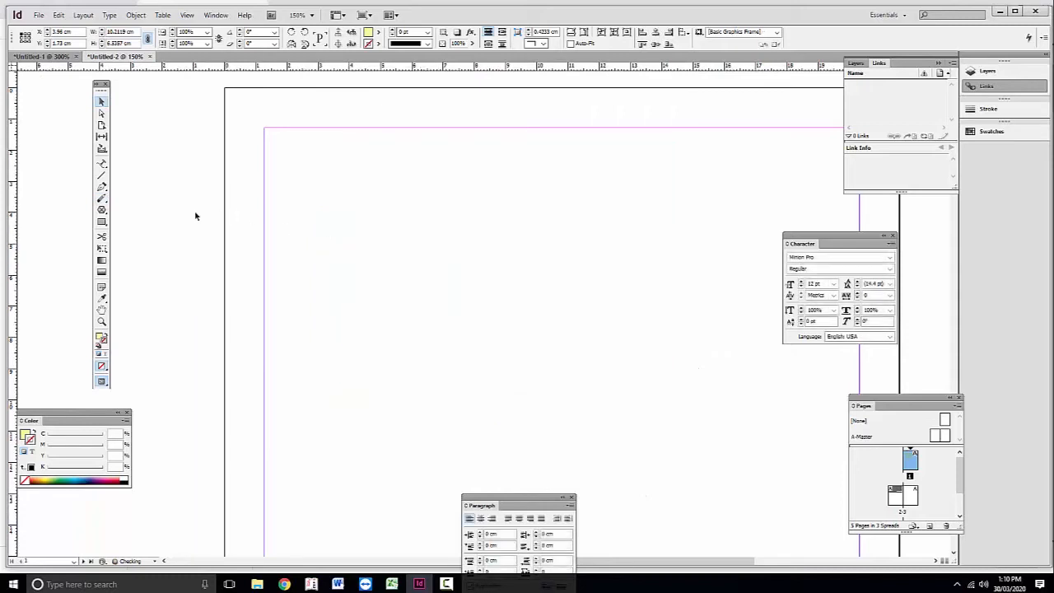
Step: Draw an unfilled rectangle of about 5.84 by 3.92 cm and move it slightly up and left on the page
left_click(102, 211)
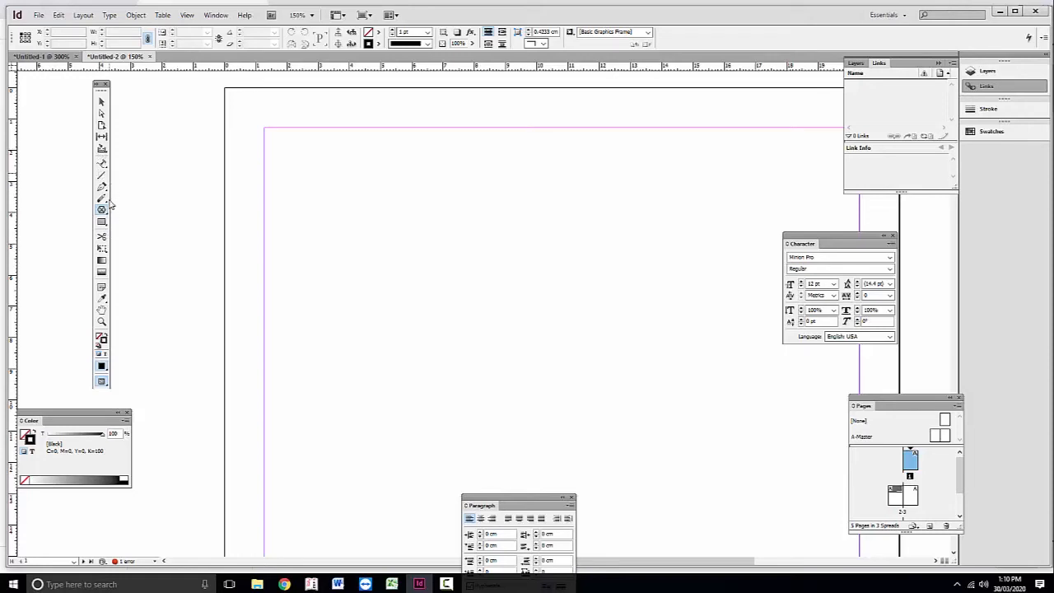
left_click_drag(103, 222, 131, 222)
left_click_drag(340, 204, 523, 327)
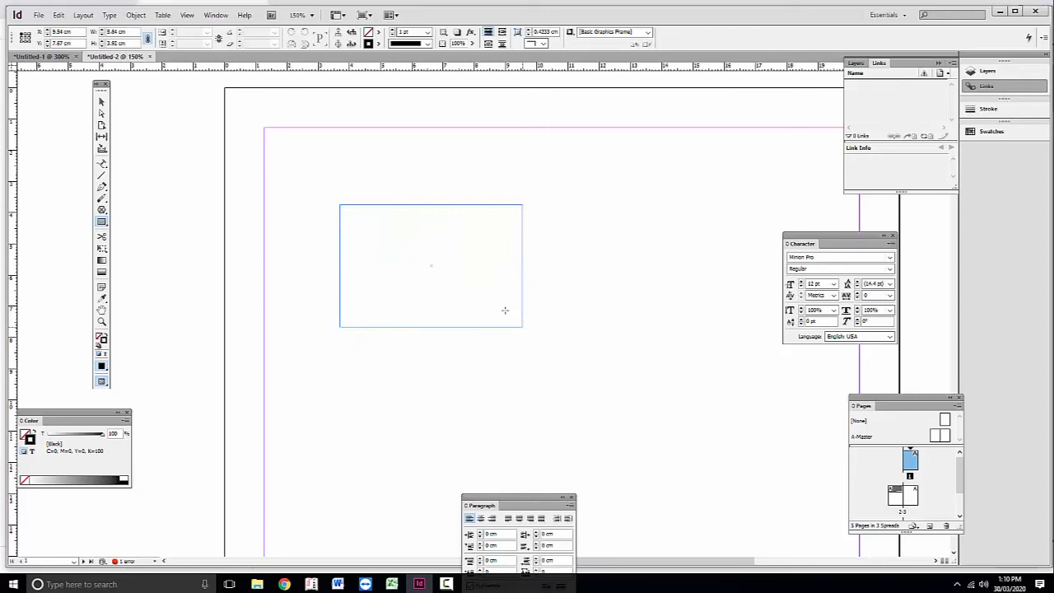
left_click(101, 101)
left_click_drag(376, 207, 365, 179)
Step: Pull the rectangle's upper-left corner outward with Direct Selection to about X 1.7 cm and Y 2.5 cm
left_click(102, 113)
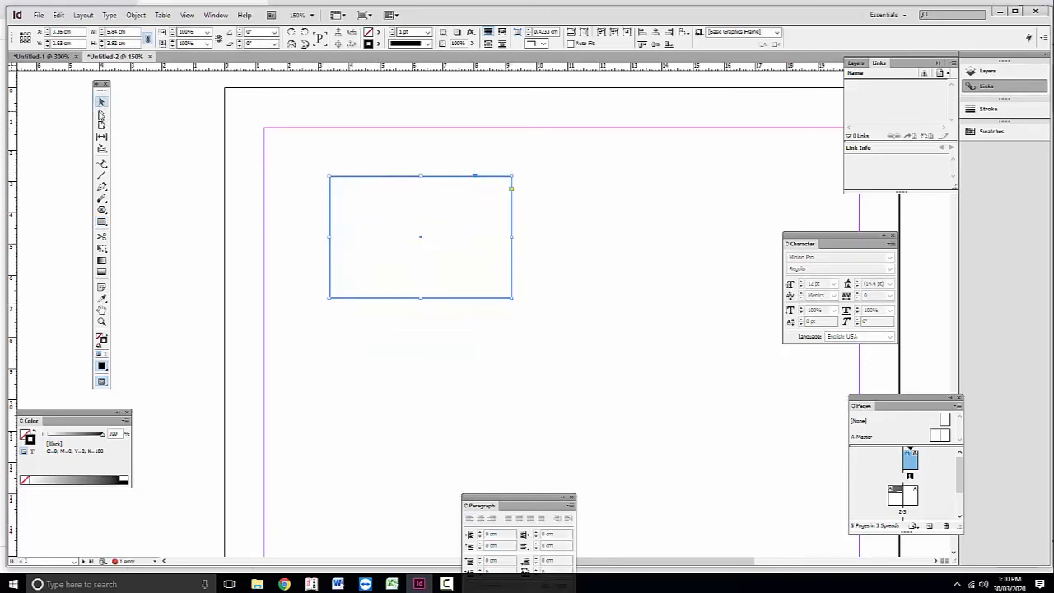
left_click(350, 183)
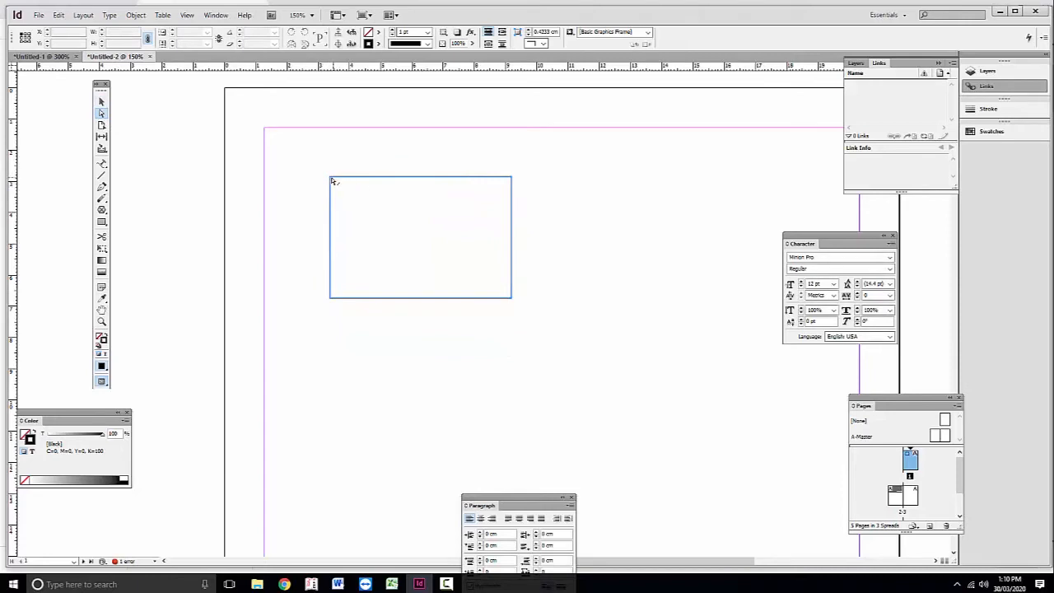
left_click_drag(331, 177, 279, 168)
left_click(256, 165)
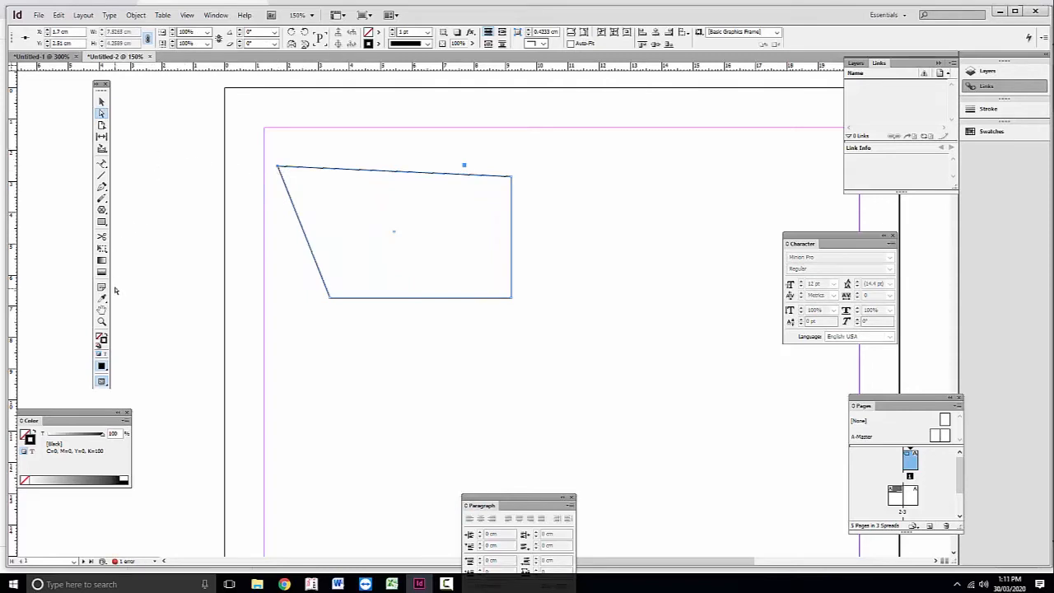
Step: Cut the path at its upper-left corner with the Scissors tool and move the freed endpoint to about X 12.8 cm, Y 1.1 cm
left_click(102, 237)
left_click(277, 166)
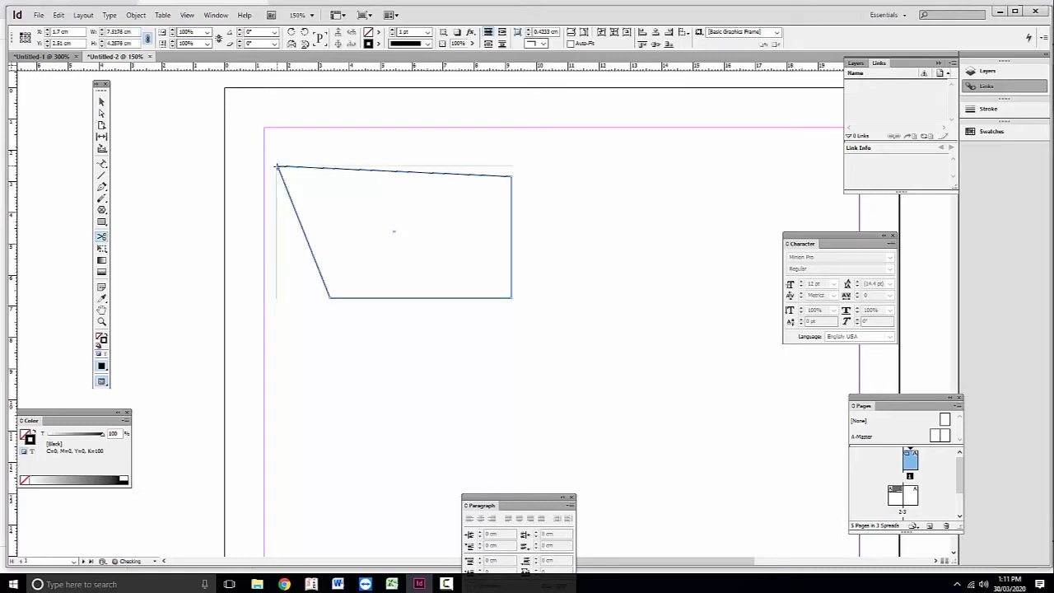
left_click(105, 114)
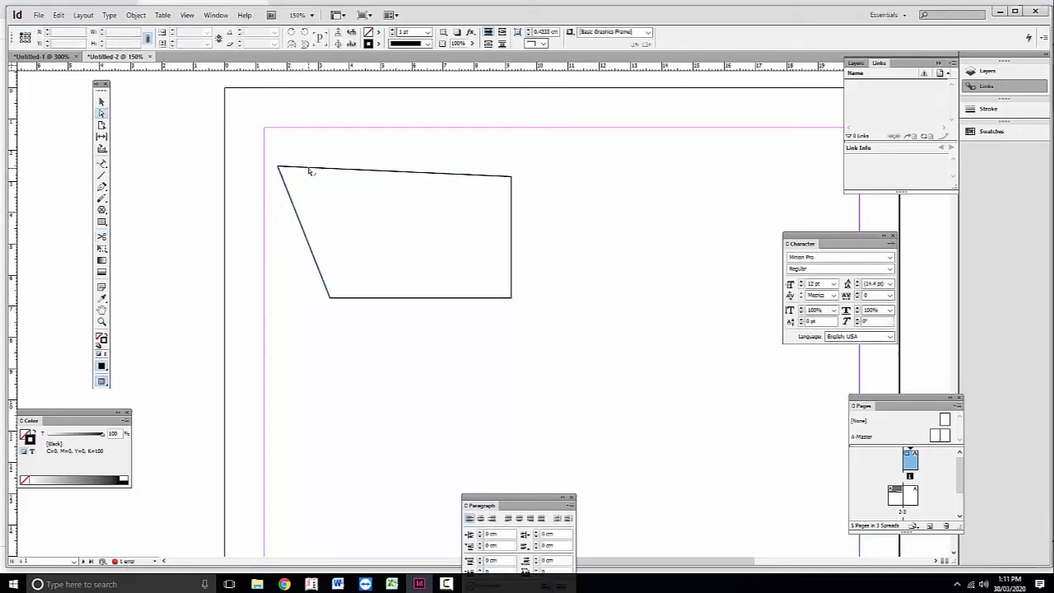
left_click(280, 168)
left_click_drag(280, 168, 624, 124)
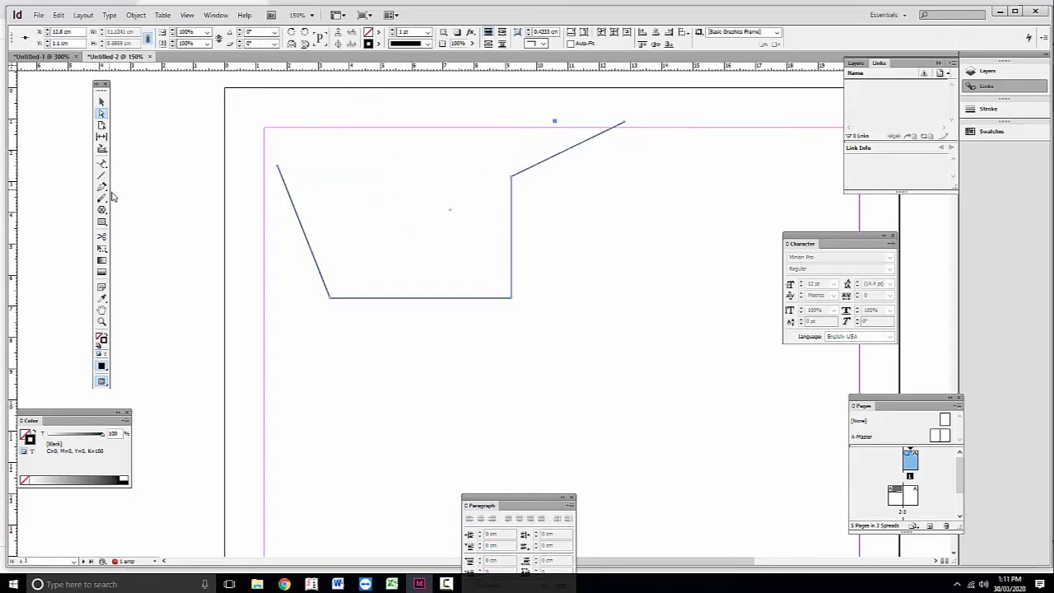
Step: Remove both end points of the open path with the Delete Anchor Point tool, leaving only the lower and right segments
left_click_drag(102, 188, 136, 188)
left_click(277, 169)
scroll(308, 252, "right", 5)
scroll(308, 252, "up", 1)
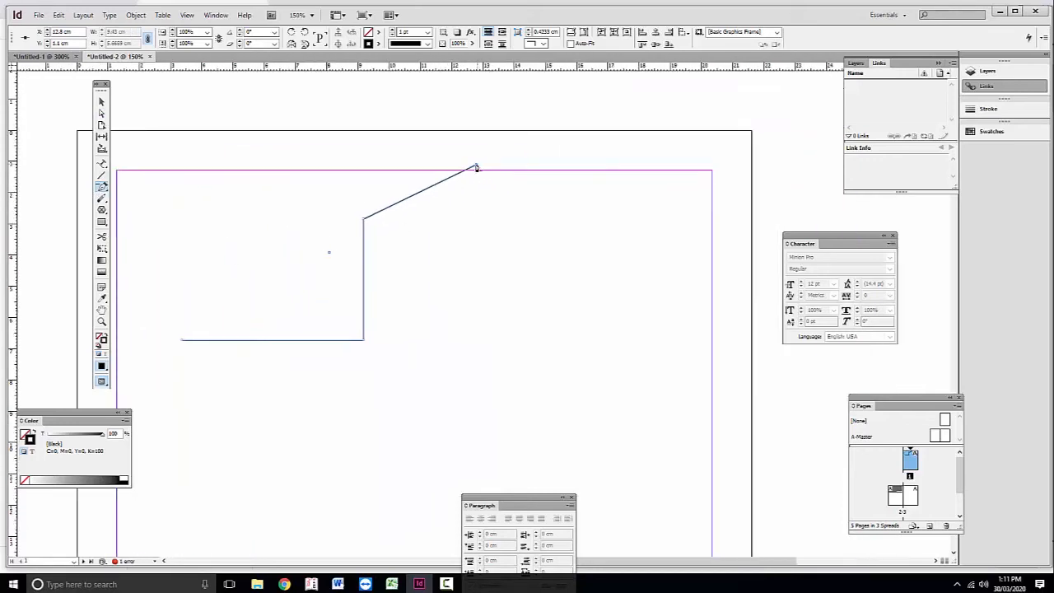
left_click(476, 168)
scroll(483, 259, "left", 5)
scroll(483, 259, "down", 1)
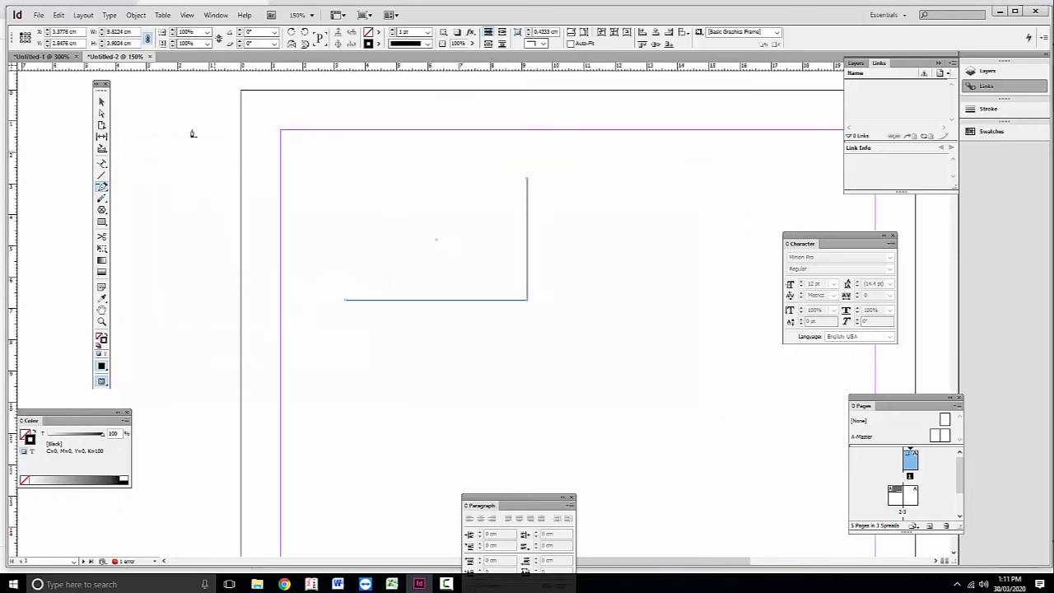
Step: Draw a rectangle about 2.6 cm square across the page's left edge and shrink it with Free Transform to about 1.6 by 1.86 cm
left_click(101, 101)
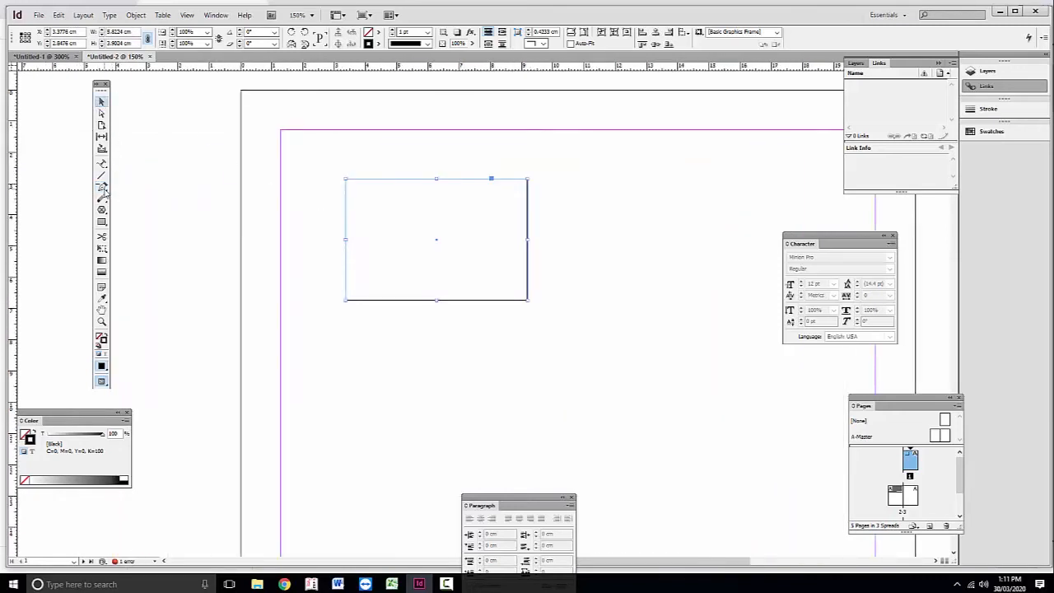
left_click(101, 237)
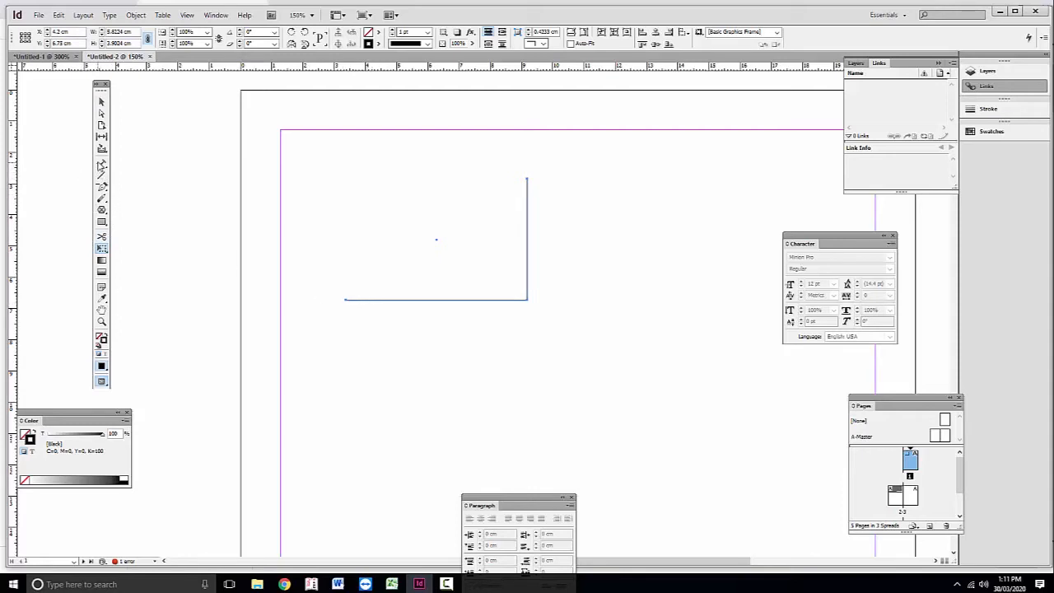
left_click(101, 221)
left_click_drag(213, 240, 293, 318)
left_click(100, 250)
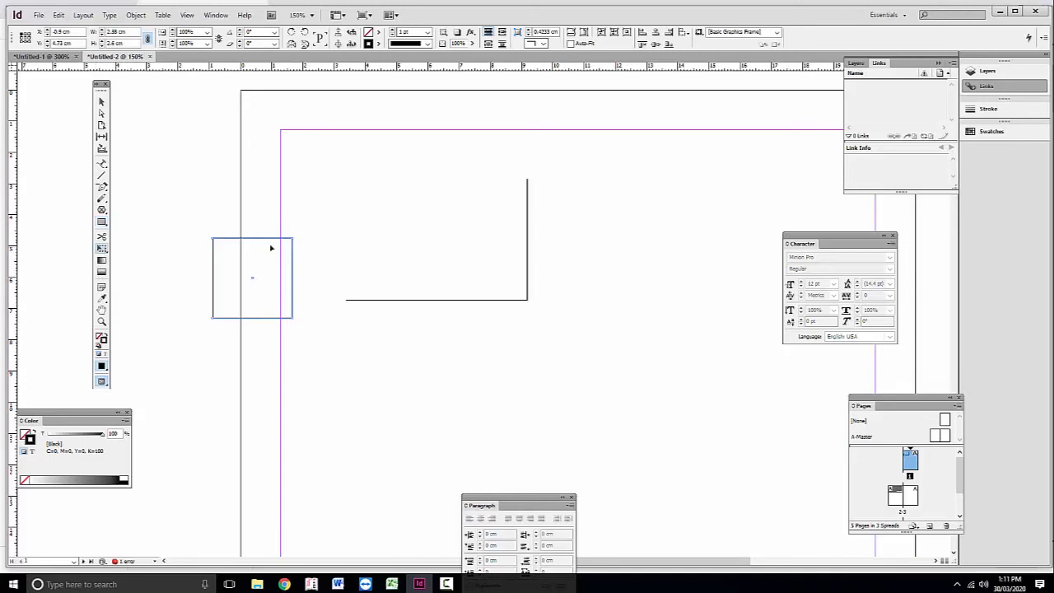
mouse_move(292, 237)
left_mouse_down()
mouse_move(228, 278)
mouse_move(372, 187)
mouse_move(318, 300)
mouse_move(313, 234)
mouse_move(336, 197)
mouse_move(236, 280)
mouse_move(259, 259)
mouse_move(276, 279)
mouse_move(249, 200)
mouse_move(284, 265)
mouse_move(290, 303)
mouse_move(249, 330)
mouse_move(285, 279)
mouse_move(276, 262)
mouse_move(293, 337)
mouse_move(218, 335)
mouse_move(187, 288)
mouse_move(195, 245)
mouse_move(266, 229)
mouse_move(307, 246)
mouse_move(323, 277)
mouse_move(277, 341)
mouse_move(234, 328)
mouse_move(202, 302)
mouse_move(195, 278)
mouse_move(219, 239)
mouse_move(306, 252)
left_mouse_up()
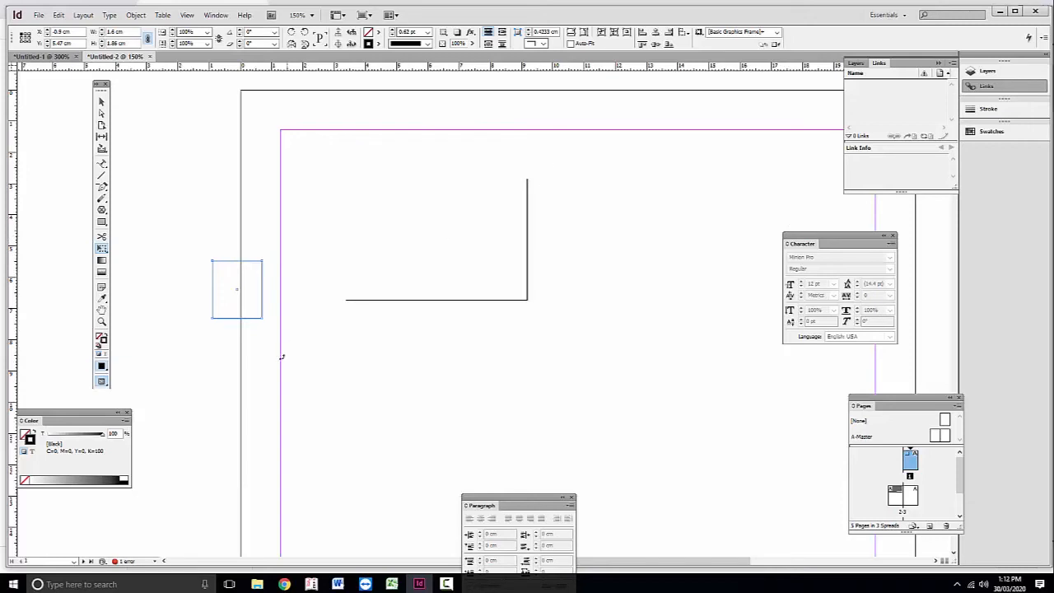
Step: Delete the open L-shaped path, and enlarge the small rectangle to about 6.44 by 7.49 cm within the page margins
scroll(282, 357, "right", 2)
scroll(299, 242, "up", 1)
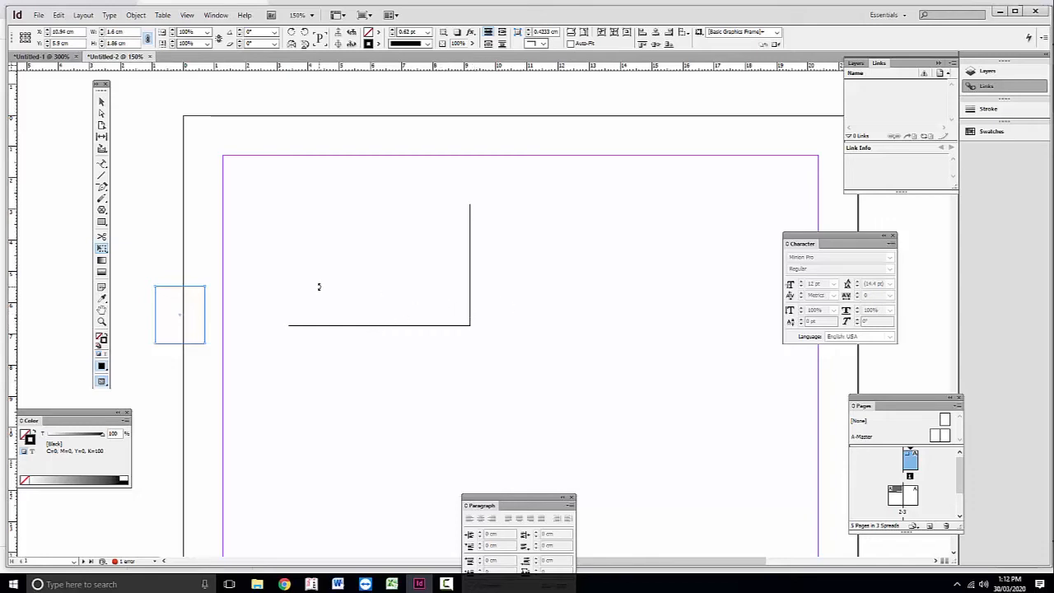
left_click(102, 102)
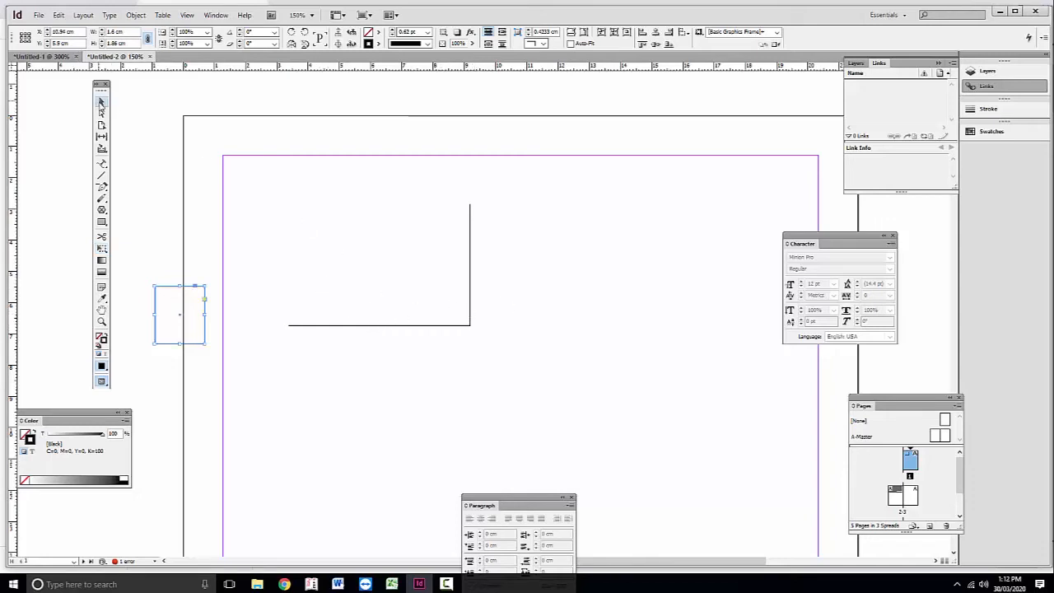
left_click(330, 326)
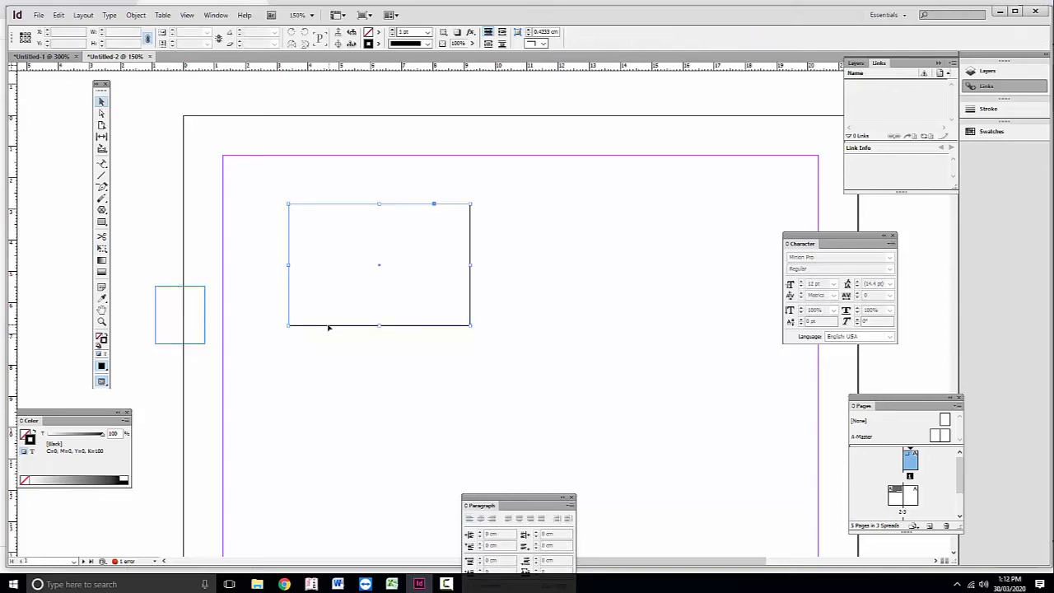
key("Delete")
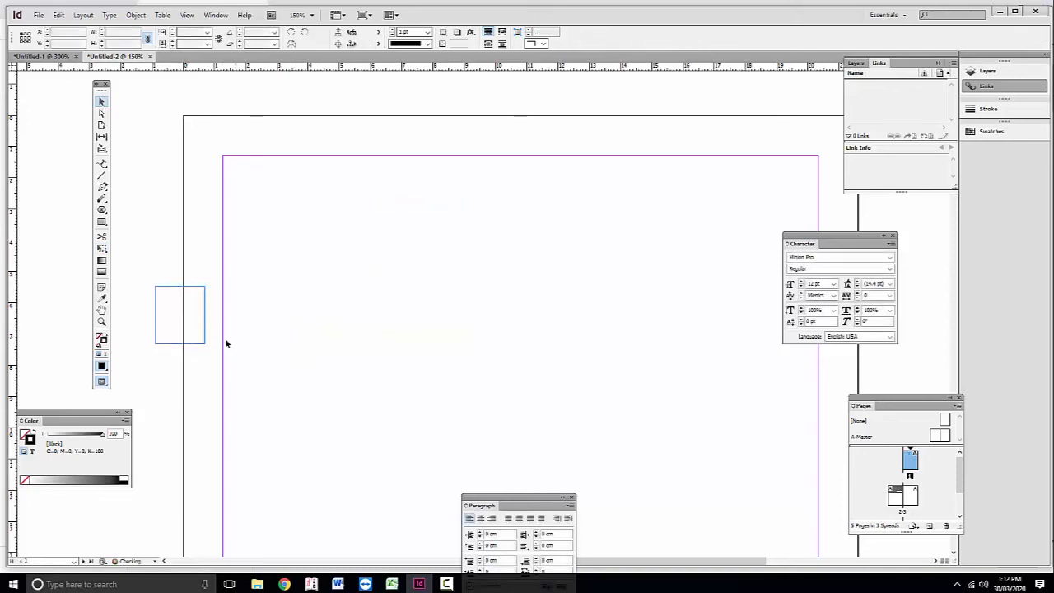
left_click(206, 303)
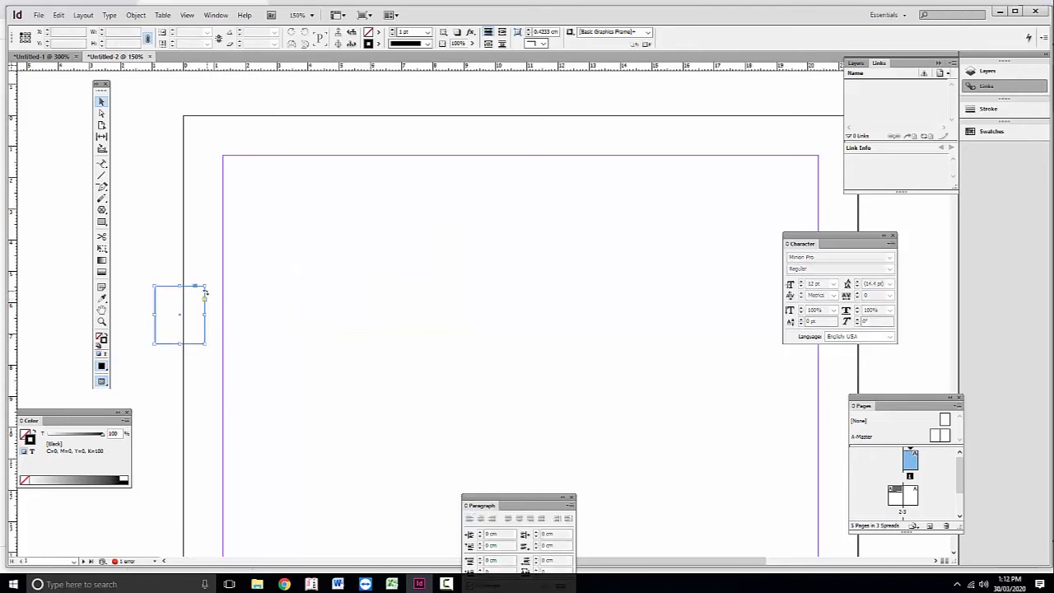
left_click_drag(205, 286, 558, 234)
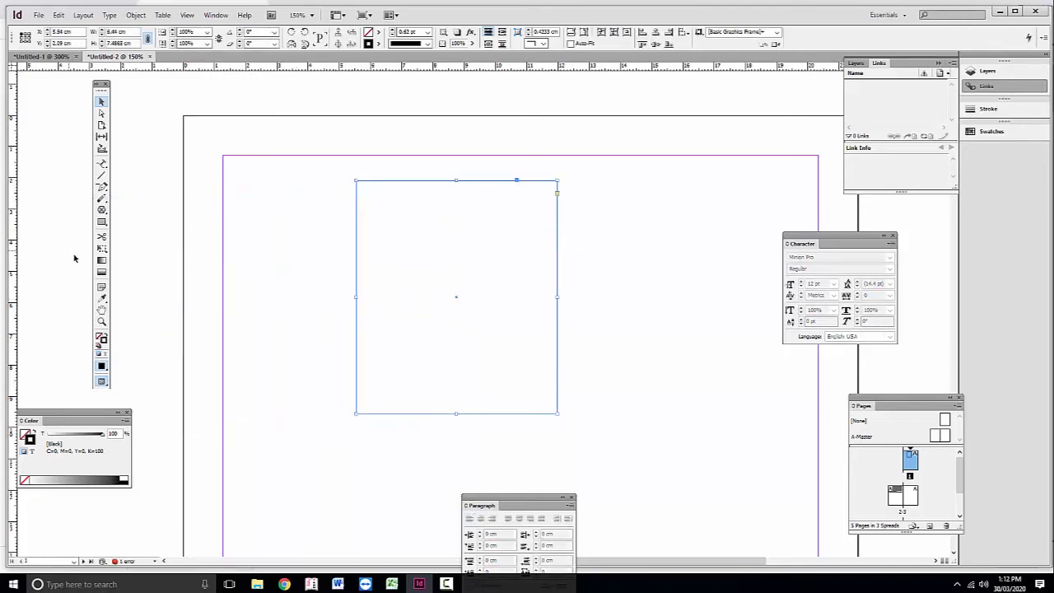
Step: Fill the rectangle with a vertical black-and-white linear gradient using the Gradient Swatch tool, with black at the rectangle's upper edge
left_click(98, 261)
left_click_drag(73, 423, 299, 231)
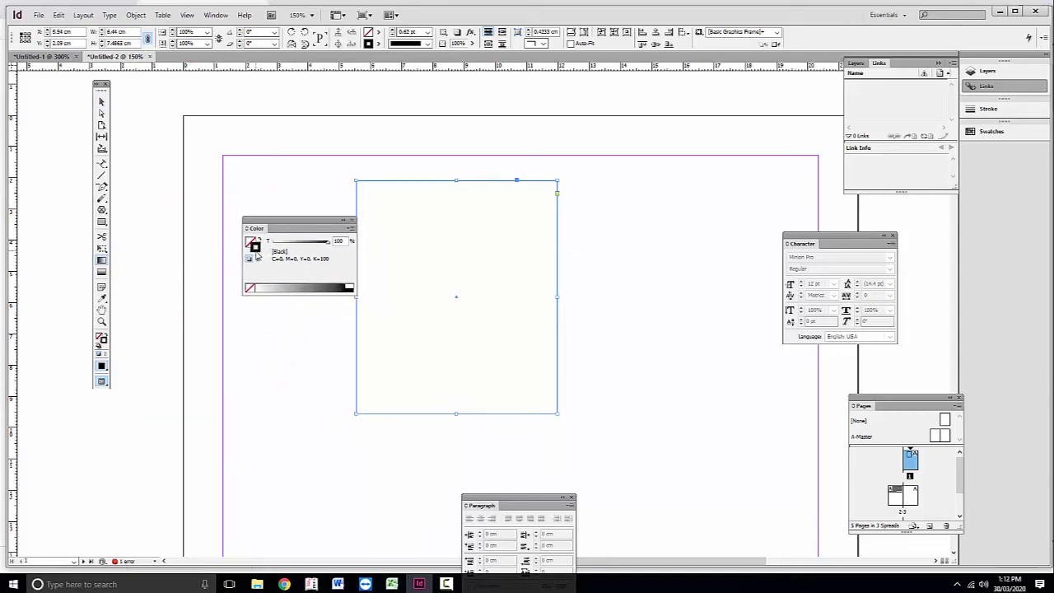
left_click(251, 244)
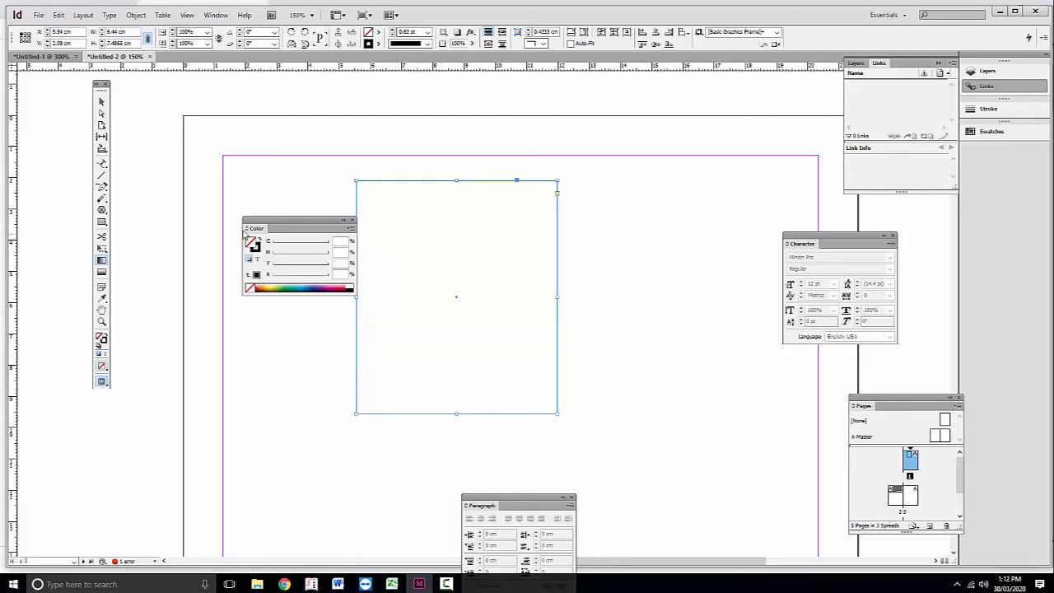
left_click_drag(305, 233, 192, 237)
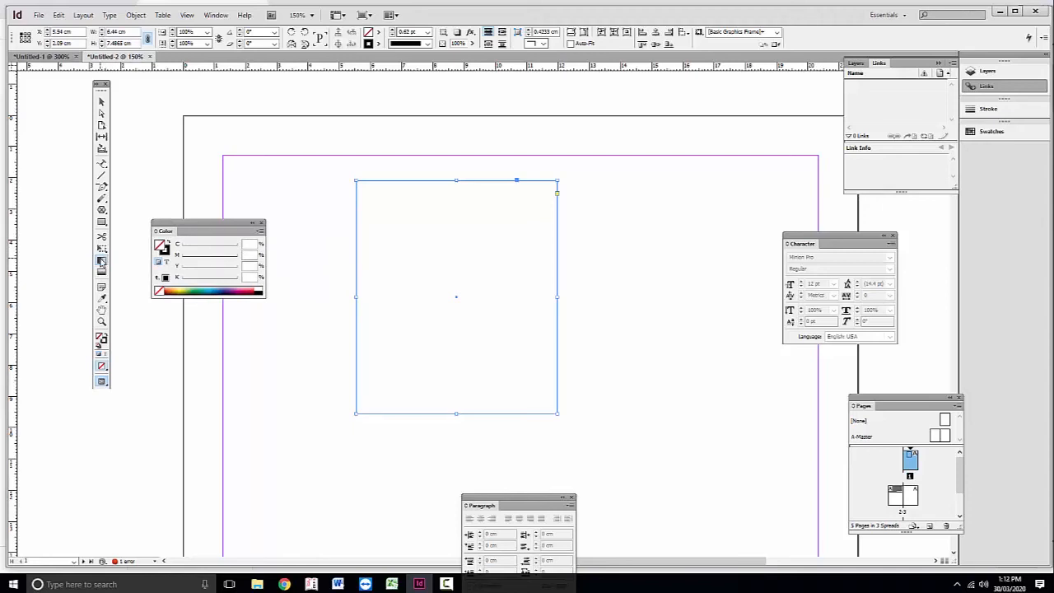
left_click_drag(463, 183, 453, 381)
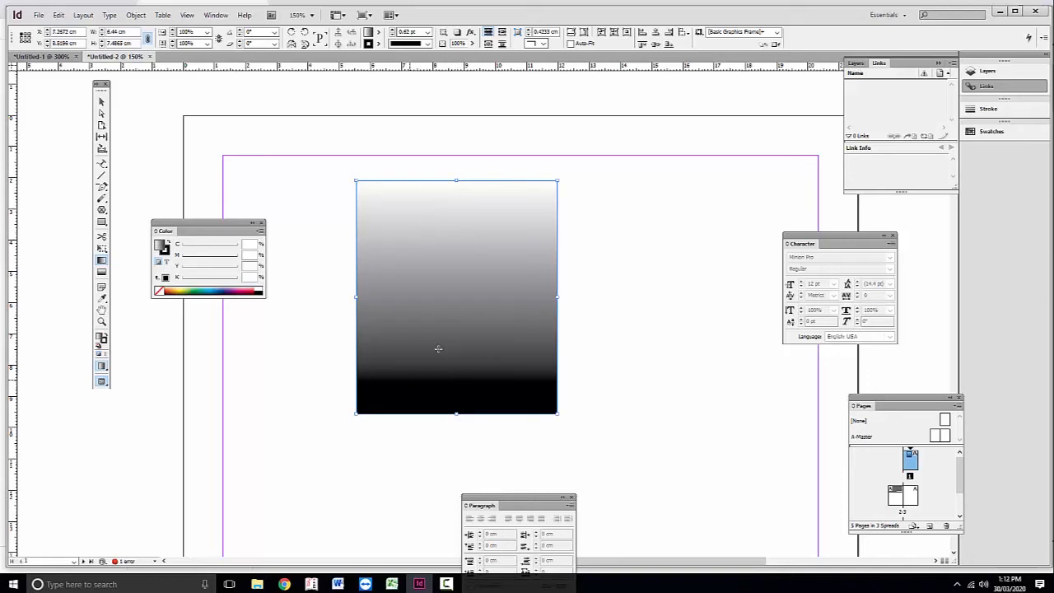
left_click_drag(412, 378, 529, 206)
left_click_drag(453, 215, 457, 180)
key("/")
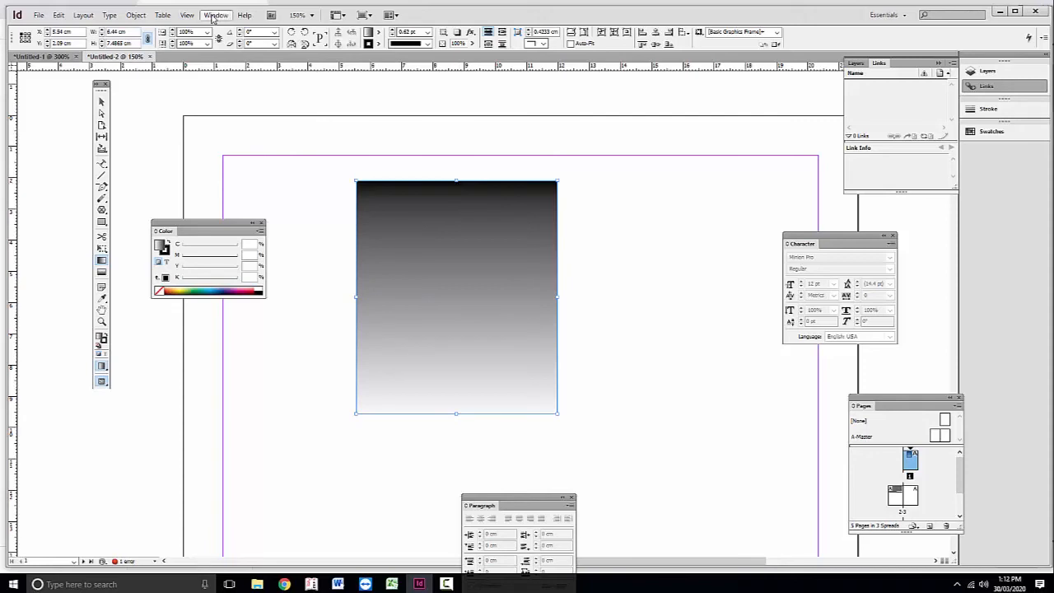
Step: Display the gradient settings and place them just above the rectangle
left_click(216, 16)
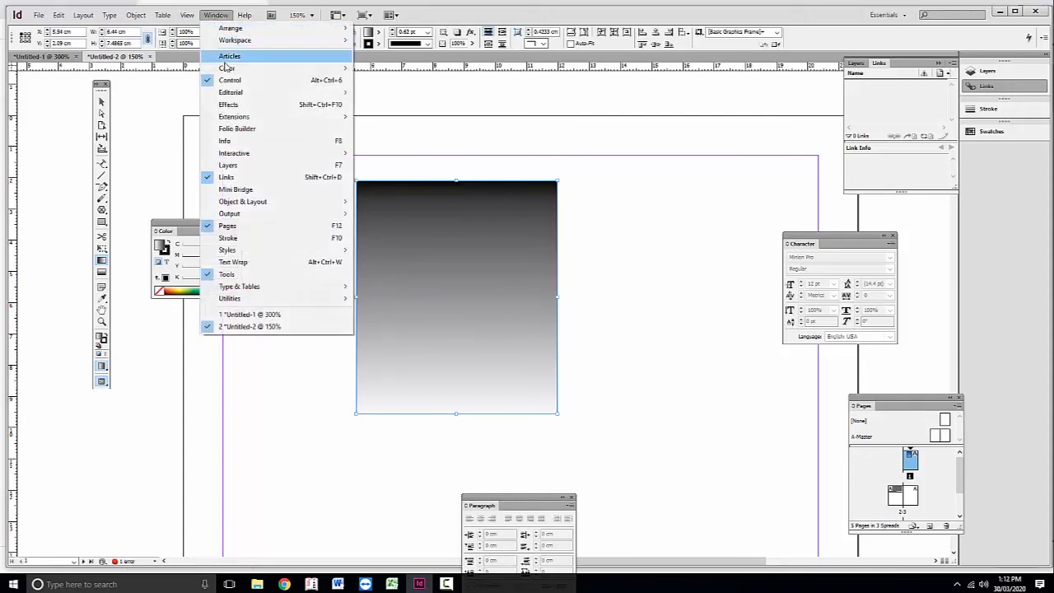
mouse_move(254, 157)
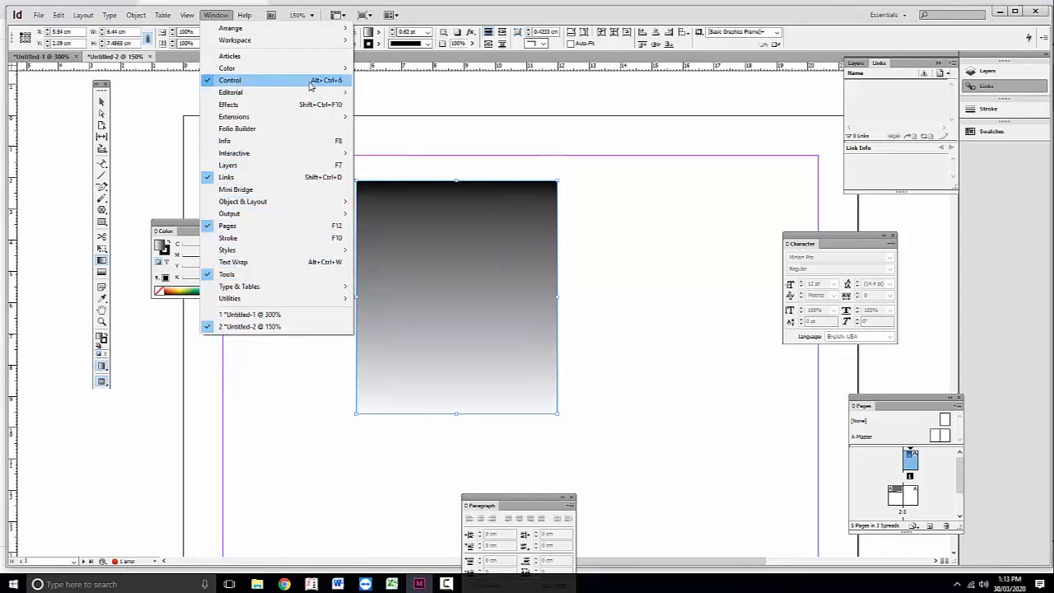
mouse_move(317, 69)
left_click(427, 80)
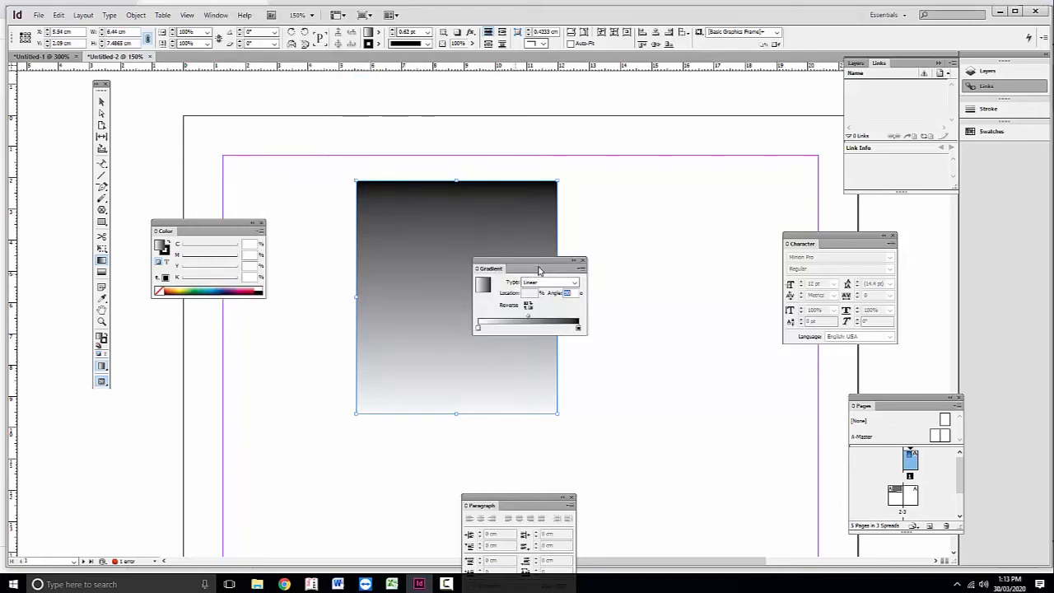
left_click_drag(524, 274, 404, 96)
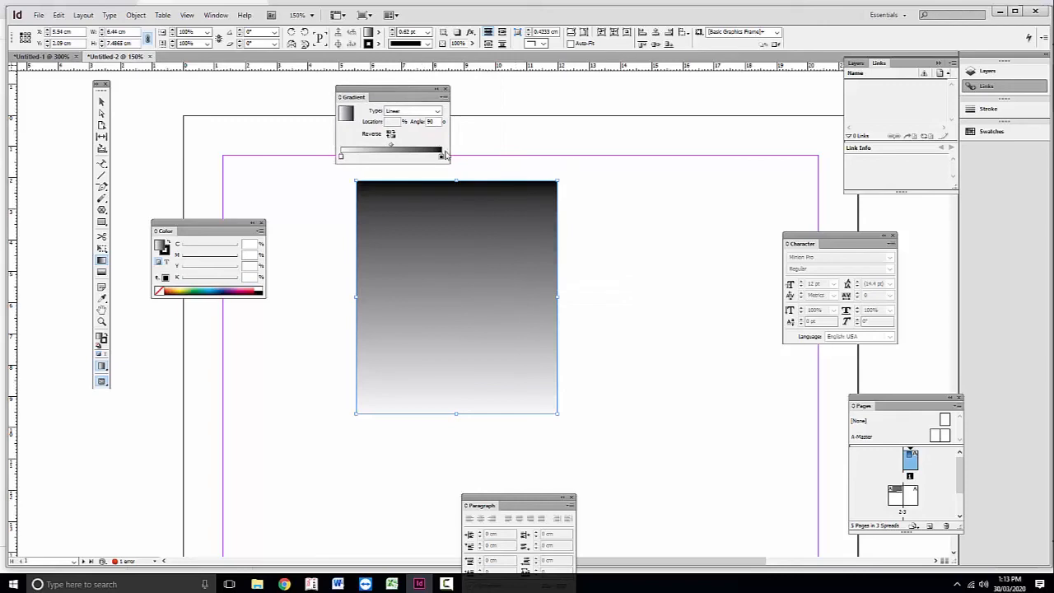
Step: Add a gradient stop at about 96.7% coloured C 100, M 0, Y 58, K 13, and colour the first stop yellow with Y 100
left_click(442, 158)
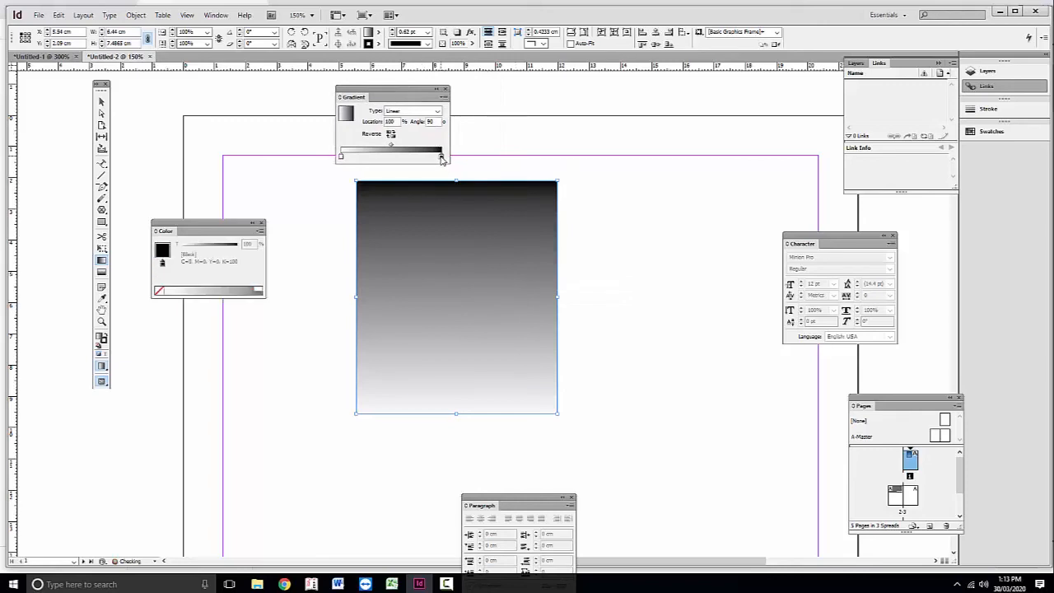
left_click(439, 157)
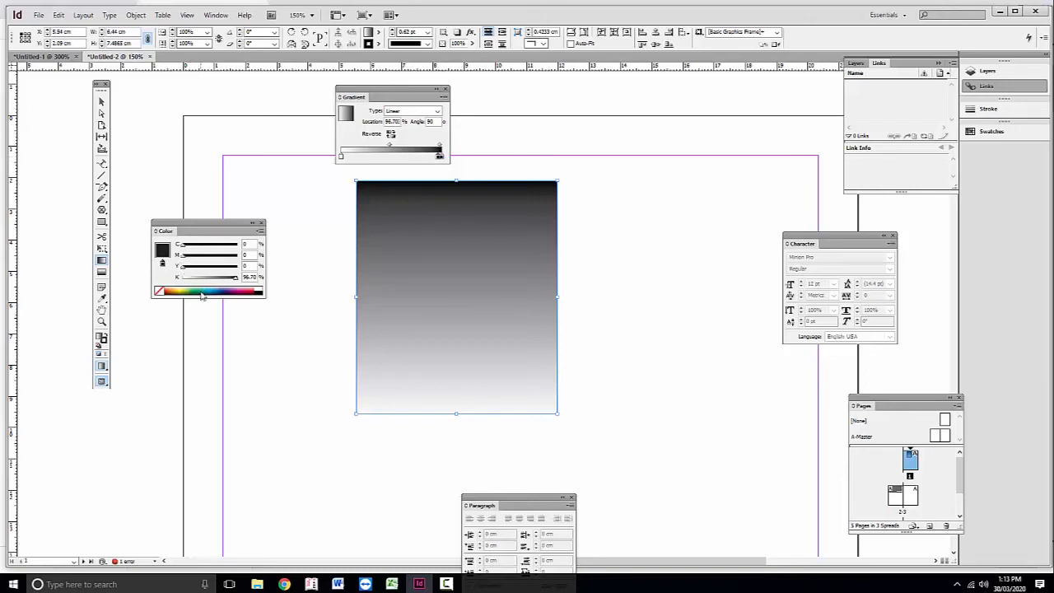
left_click(201, 293)
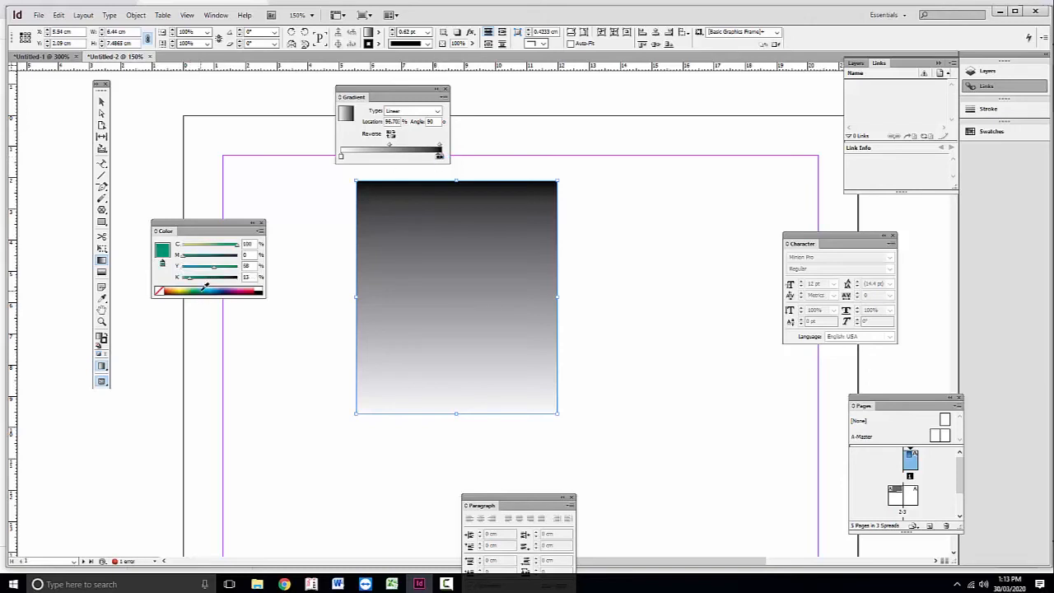
left_click(340, 157)
left_click_drag(211, 268, 250, 269)
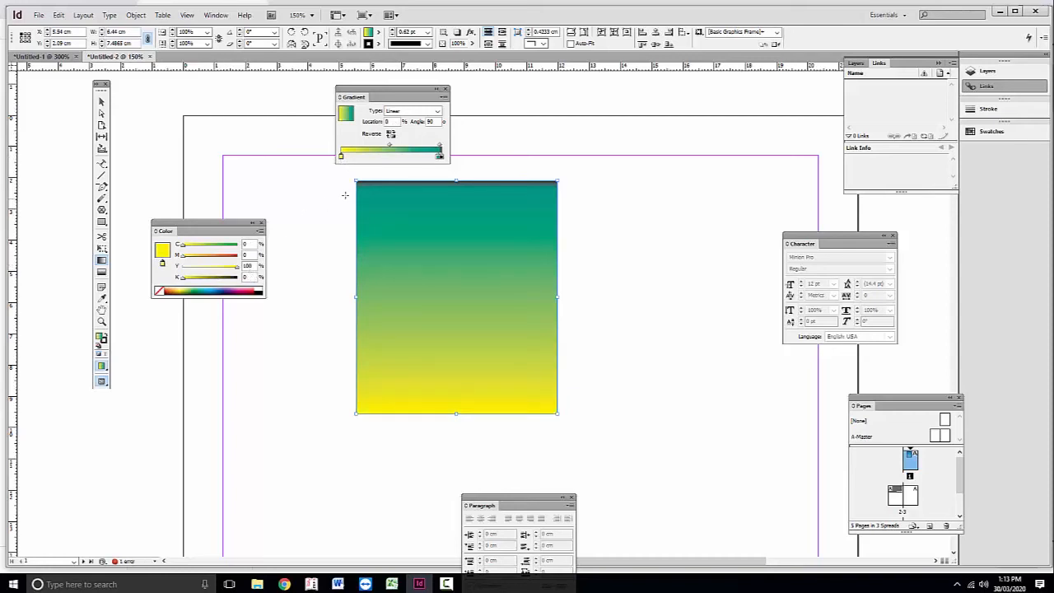
Step: Add a green stop near the gradient's middle, and remove the extra stops at about 80% and beside the black end
left_click(392, 158)
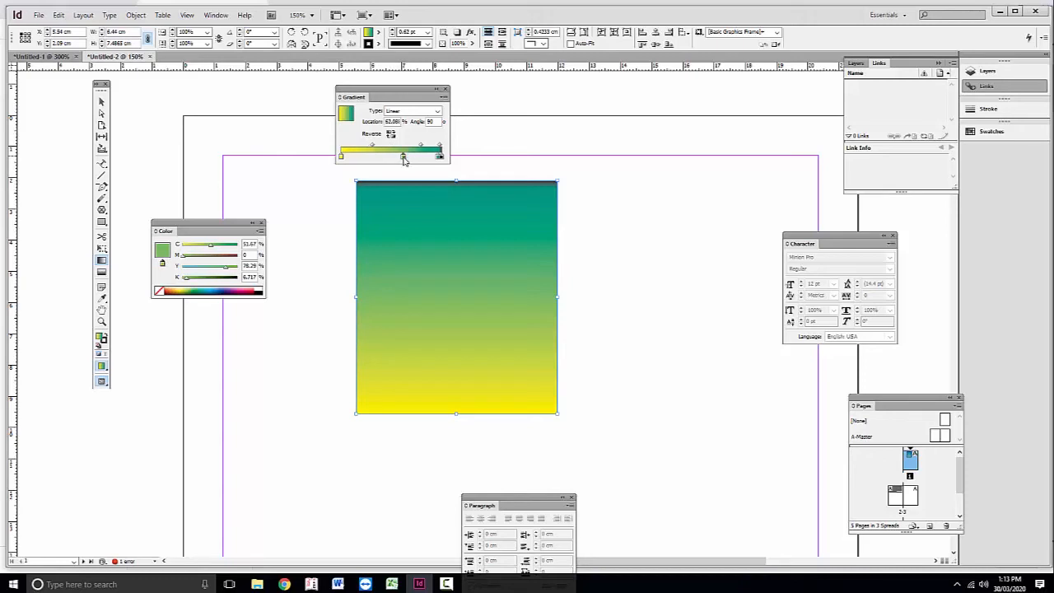
left_click(422, 158)
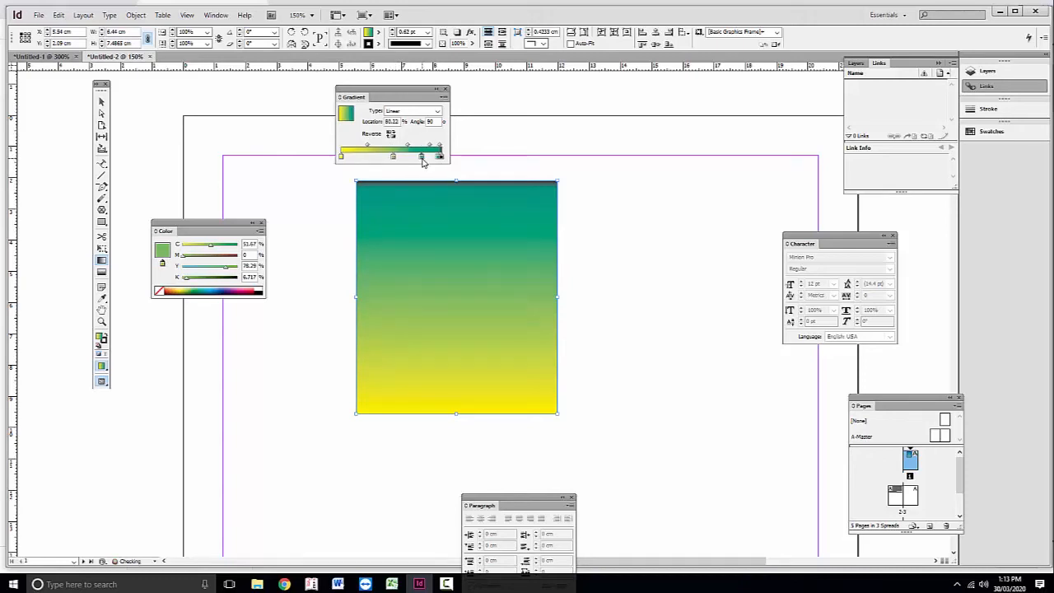
left_click_drag(422, 159, 426, 197)
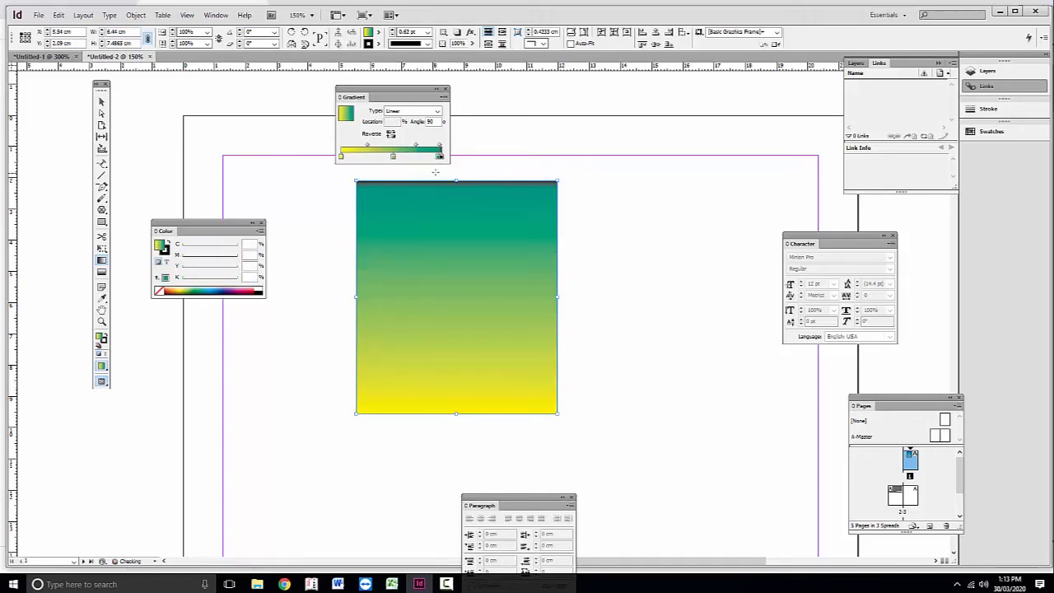
left_click(439, 158)
mouse_move(439, 158)
left_mouse_down()
mouse_move(425, 158)
mouse_move(427, 182)
mouse_move(439, 158)
left_mouse_up()
left_click(438, 158)
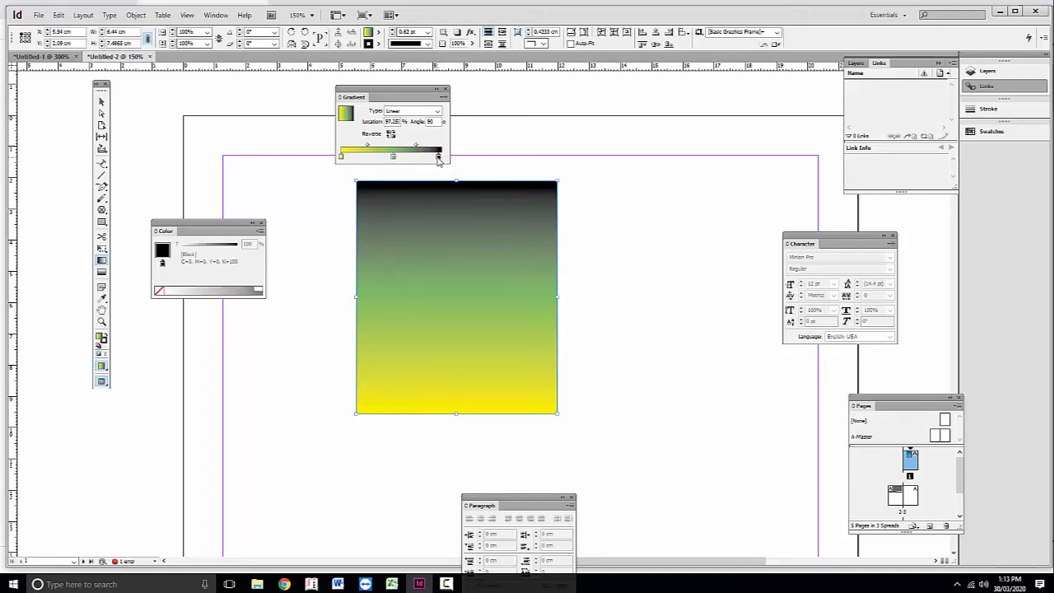
Step: Place the black end stop at about 98.9% and recolour it in CMYK to light blue with C 25
mouse_move(440, 162)
left_mouse_down()
mouse_move(412, 162)
mouse_move(431, 172)
mouse_move(440, 160)
left_mouse_up()
left_click(258, 232)
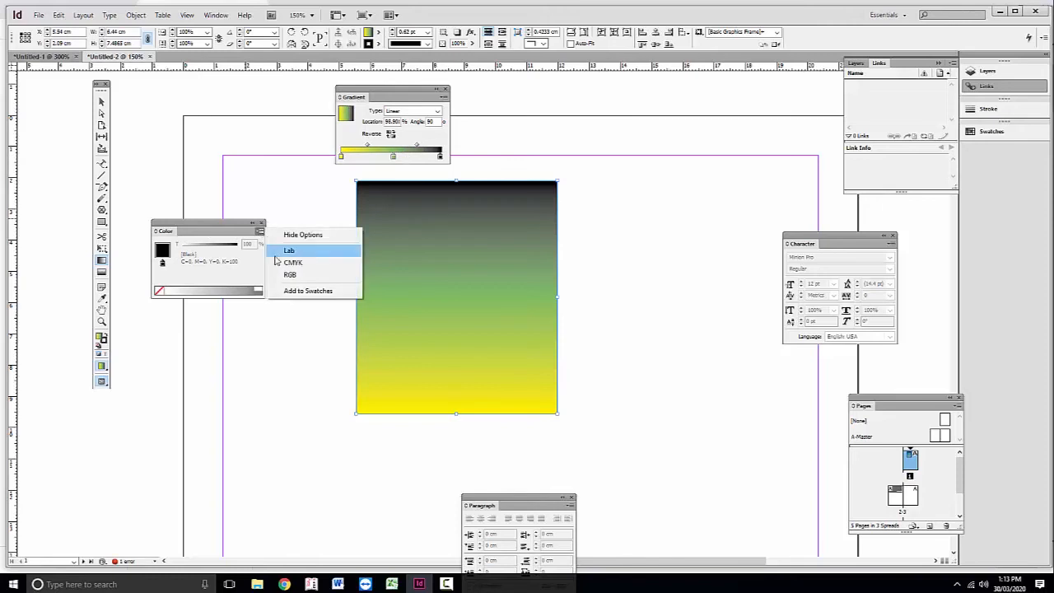
left_click(296, 262)
left_click(210, 288)
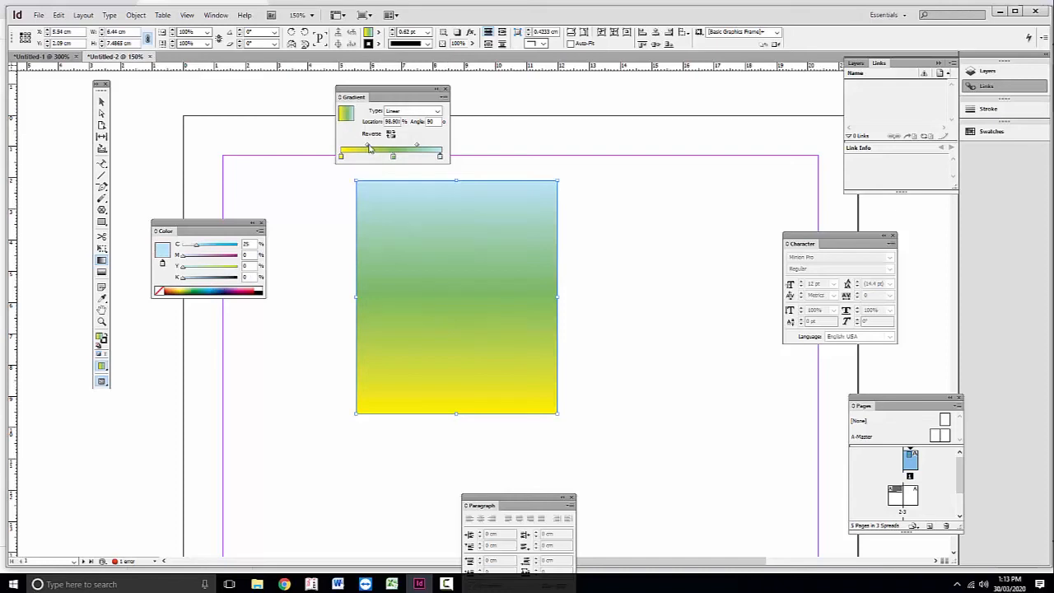
Step: Adjust the gradient's blend midpoints, with the green-to-blue one at about 29%, and set the middle green stop's location to 20%
left_click_drag(368, 146, 408, 151)
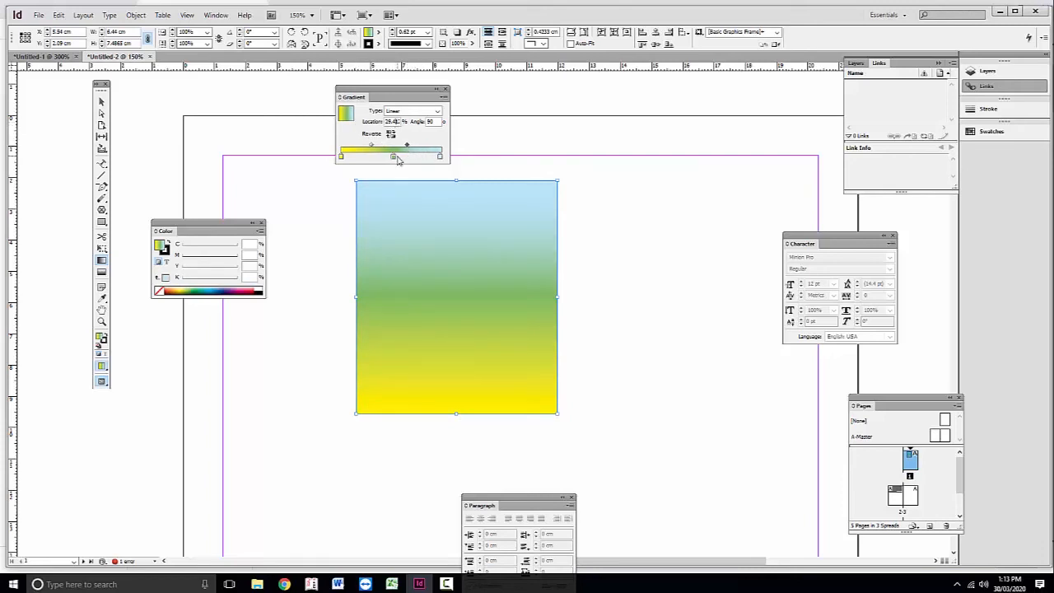
left_click_drag(394, 156, 386, 158)
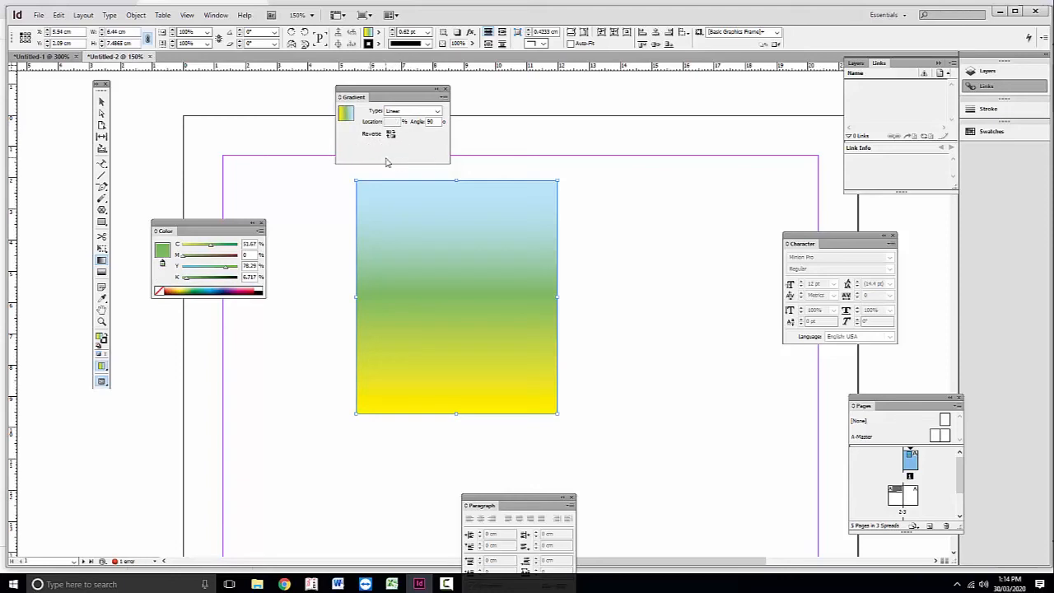
double_click(393, 121)
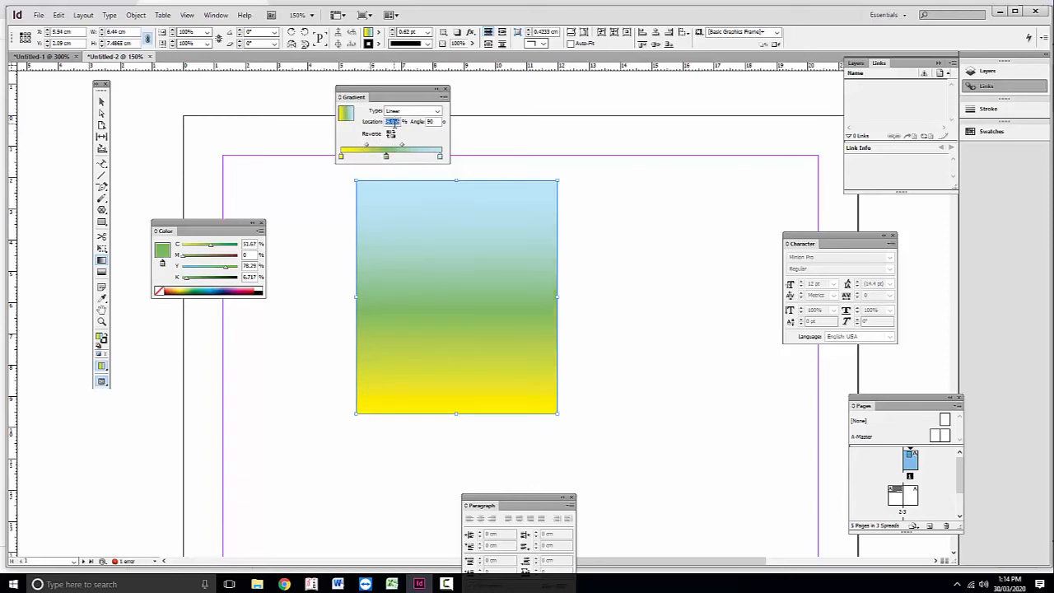
type("20")
key("Return")
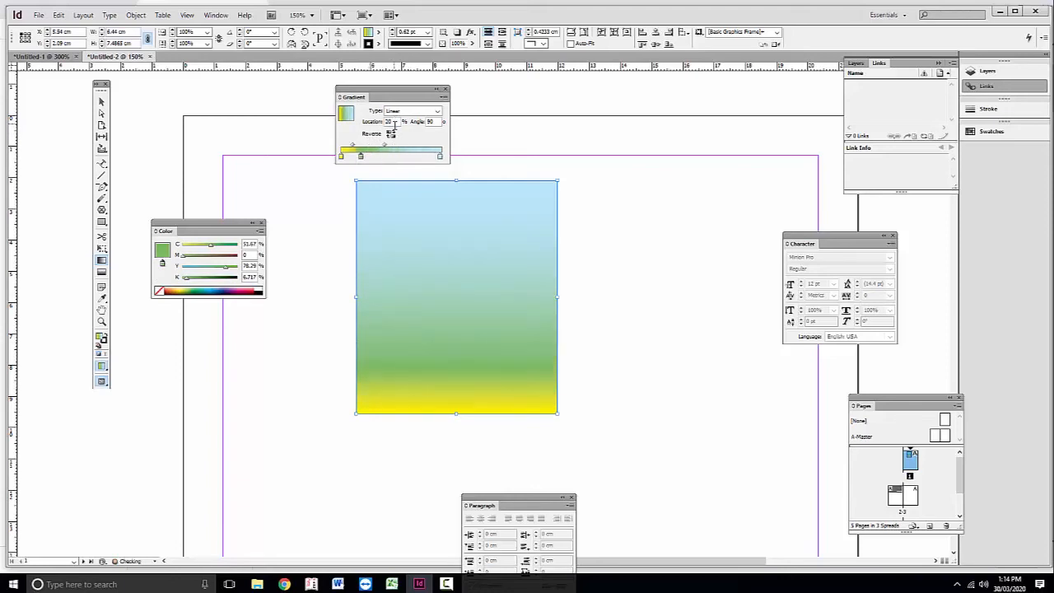
Step: Set the middle green stop's location to 50%
left_click_drag(400, 121, 365, 121)
type("50")
key("Return")
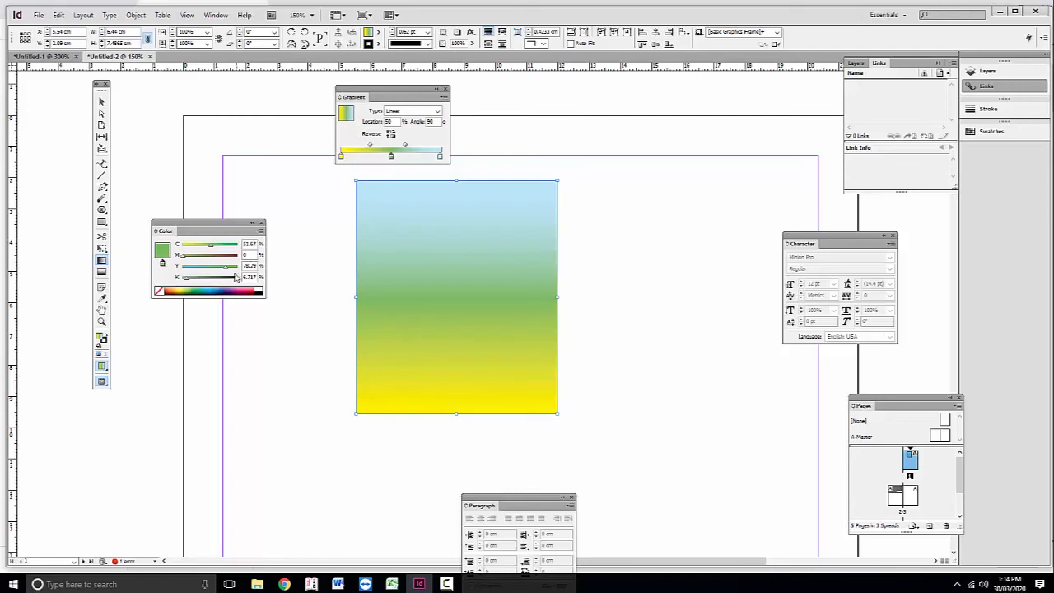
Step: Try the Radial gradient type on the rectangle, and return it to Linear with a 90° angle
left_click(409, 112)
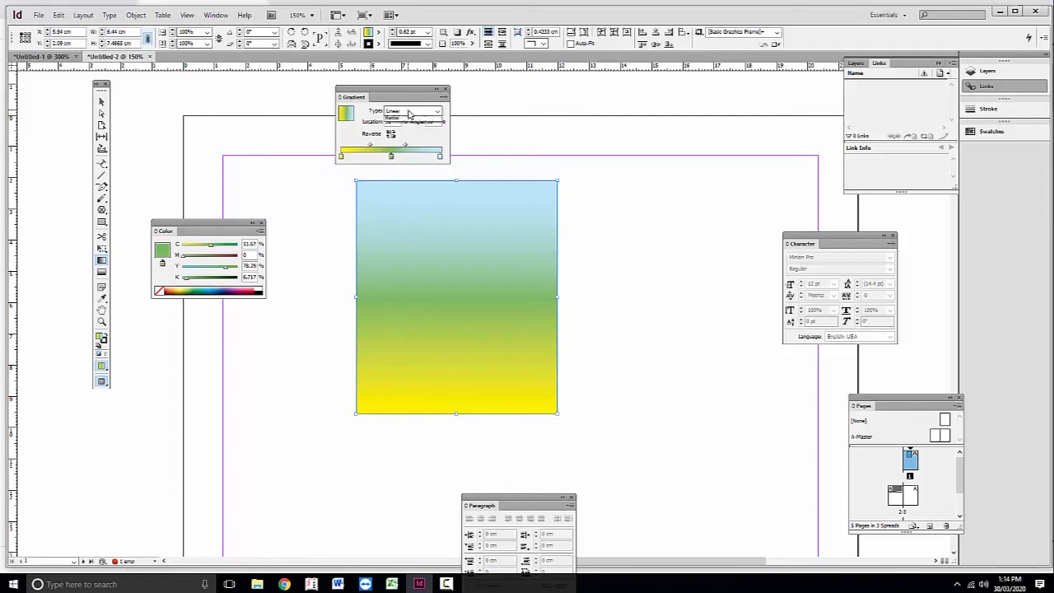
left_click(414, 121)
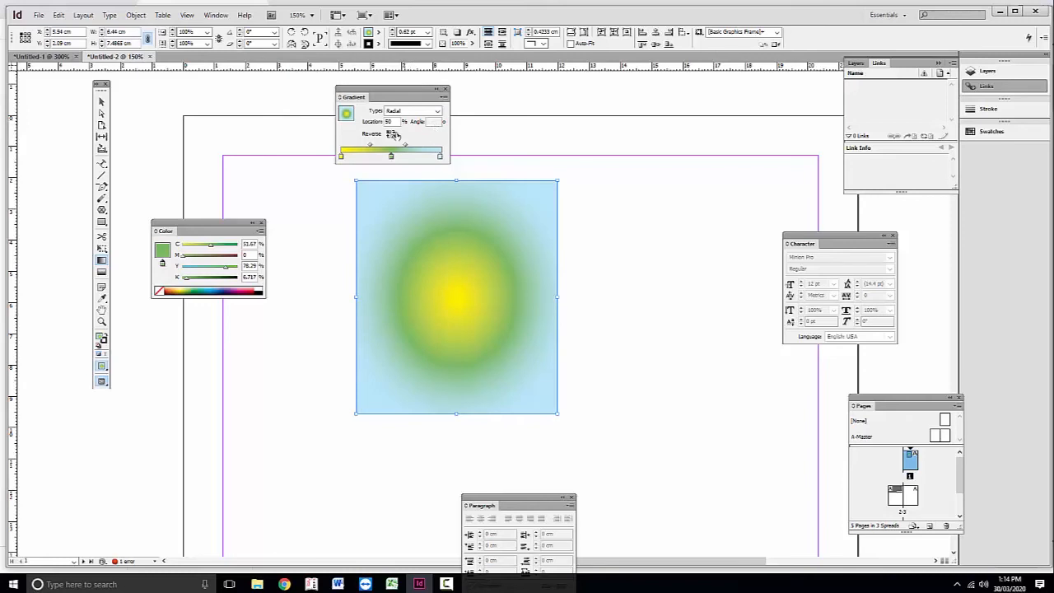
left_click(410, 111)
left_click(409, 120)
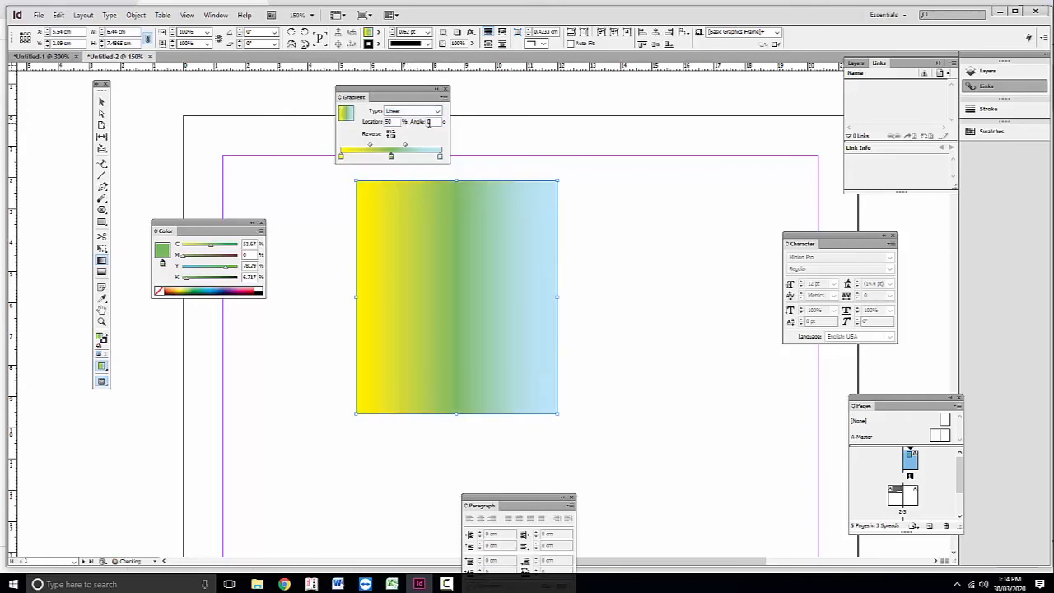
left_click(428, 122)
type("90")
key("Return")
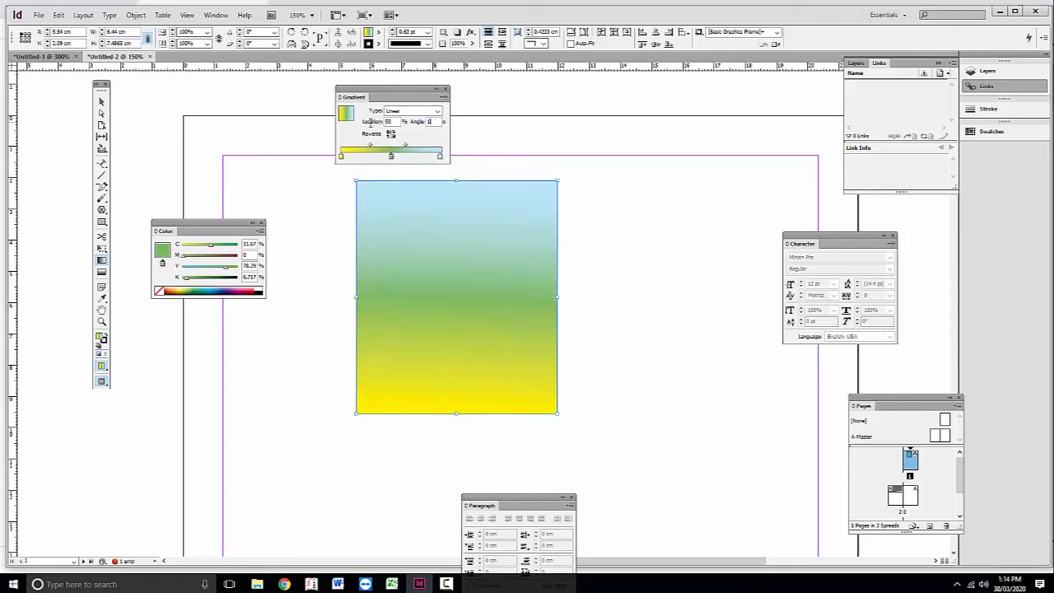
Step: Set the linear gradient's angle to 133° and shift its blend midpoints, with the yellow-to-green one at about 47%
type("135")
key("Return")
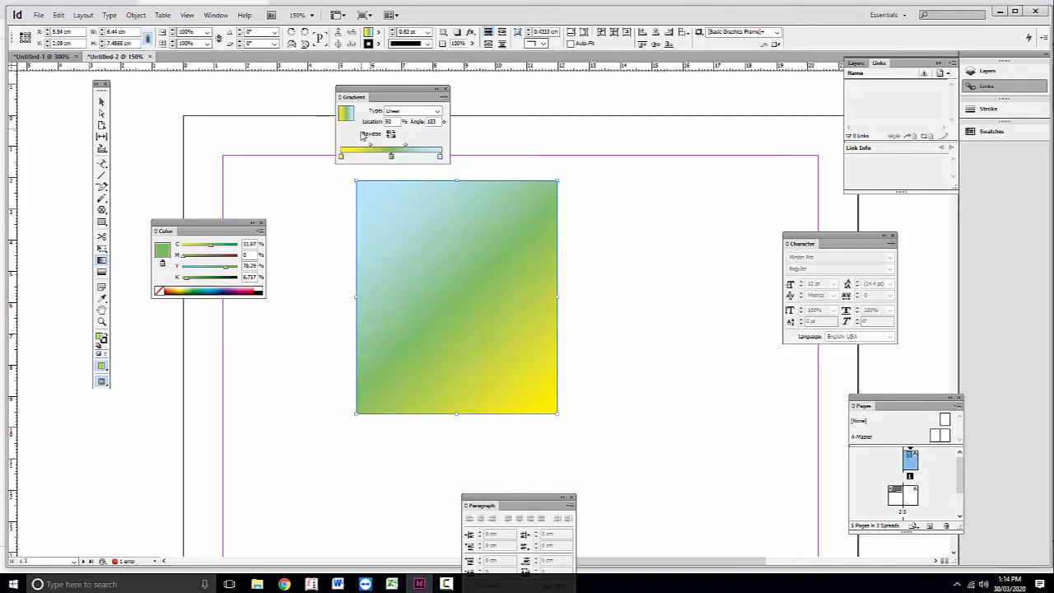
left_click(405, 146)
left_click_drag(406, 146, 367, 149)
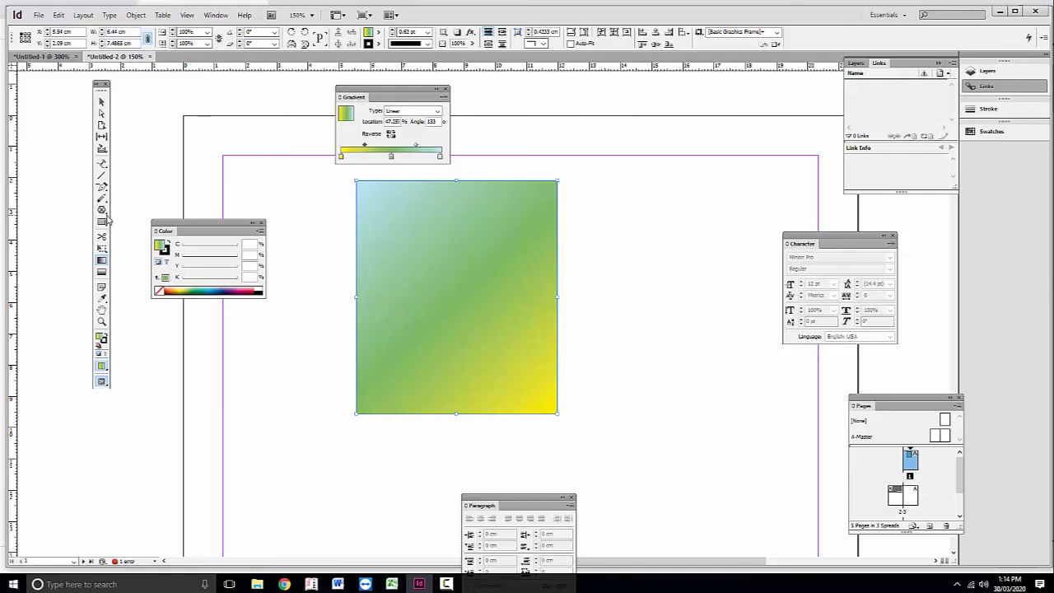
Step: Move the gradient rectangle partly off the page's left edge, to about X -3.8 cm and Y 2.8 cm
left_click(103, 102)
left_click(101, 273)
left_click(101, 101)
left_click_drag(442, 270, 241, 300)
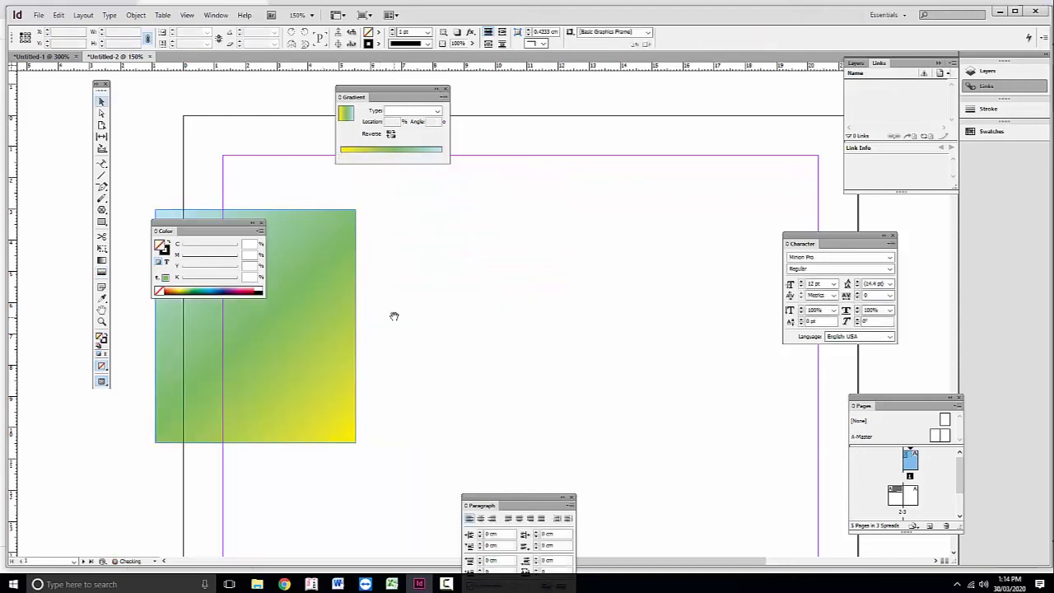
left_click_drag(393, 313, 450, 327)
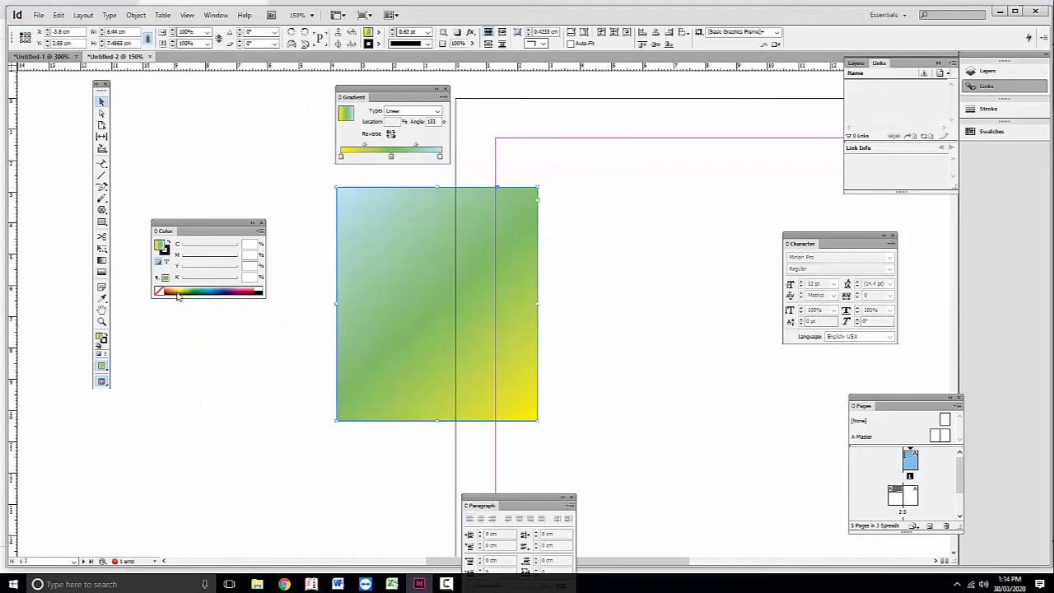
Step: Fade the gradient rectangle to transparent toward its bottom edge with a vertical Gradient Feather
left_click(101, 272)
left_click_drag(435, 272, 435, 407)
key("ctrl+z")
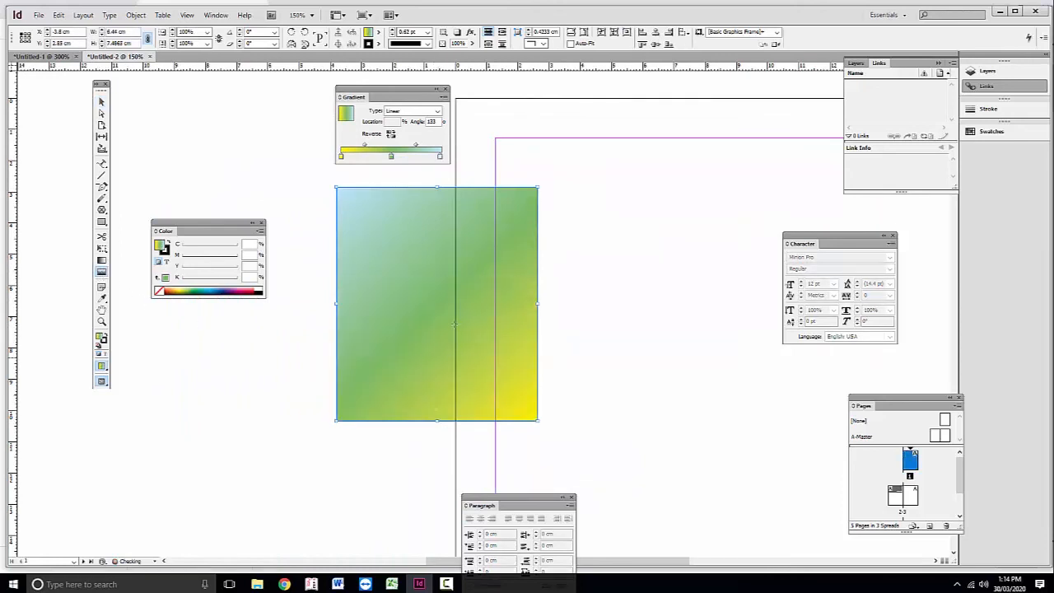
left_click_drag(454, 218, 454, 419)
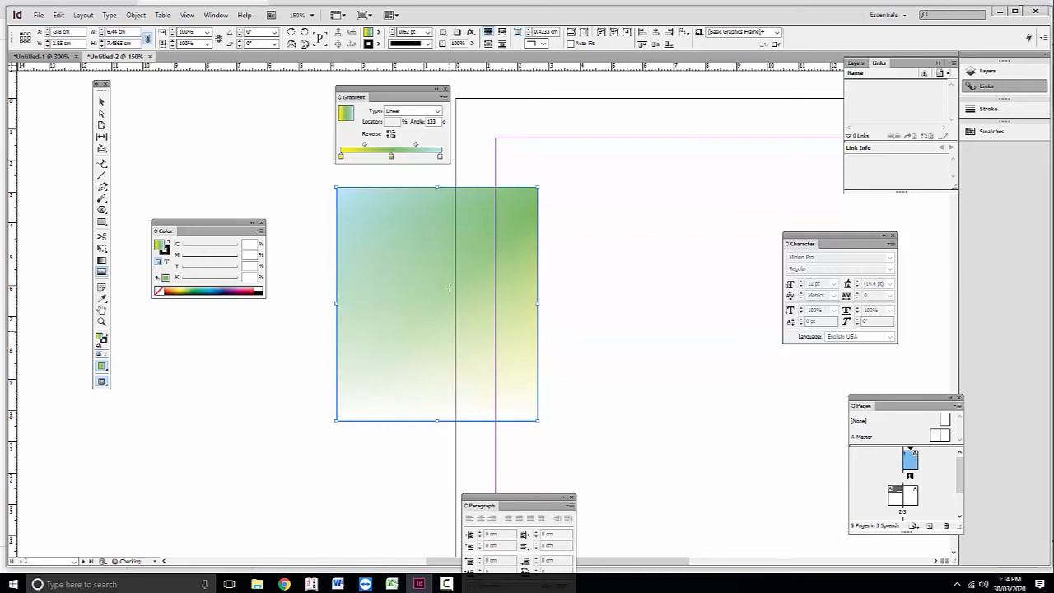
key("ctrl+z")
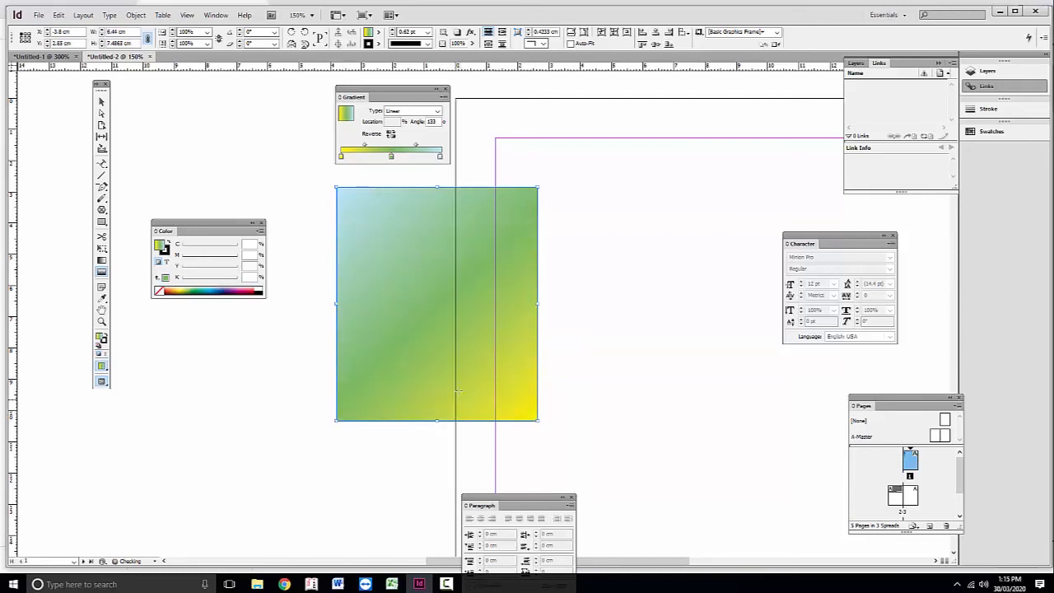
left_click_drag(449, 226, 447, 412)
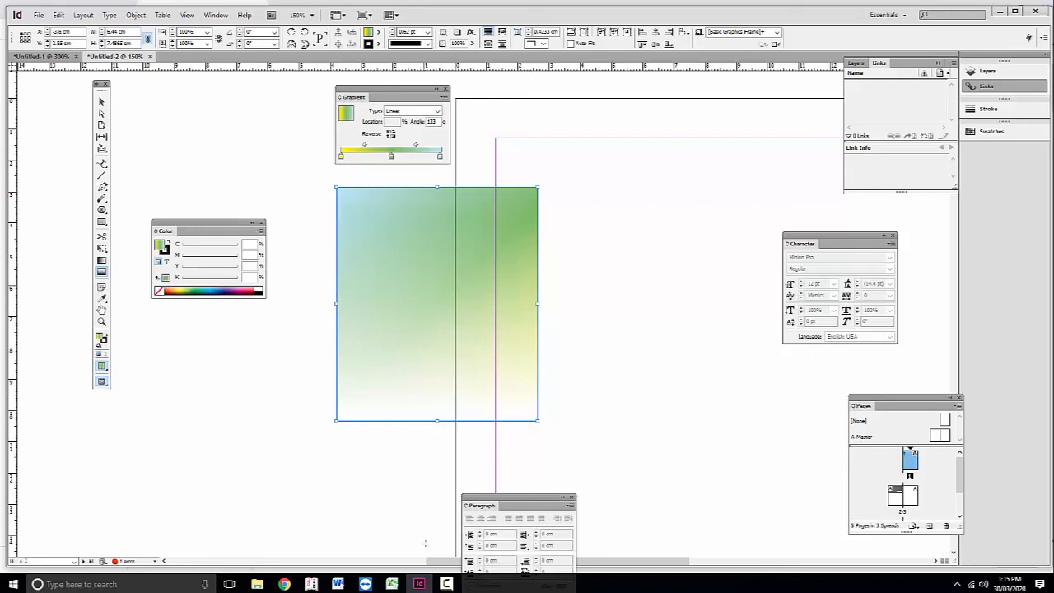
left_click(446, 584)
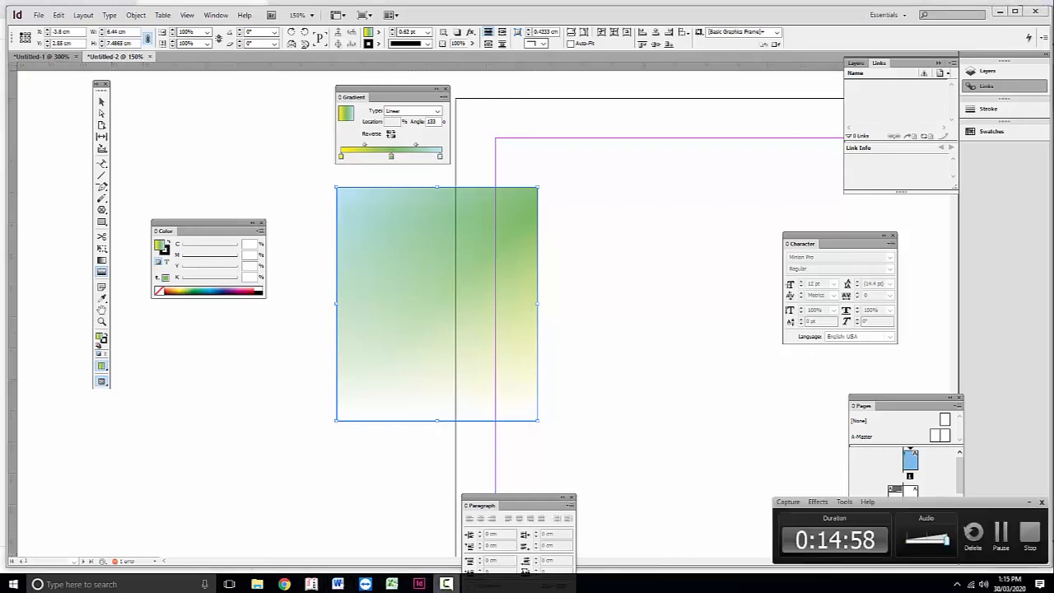
left_click(718, 447)
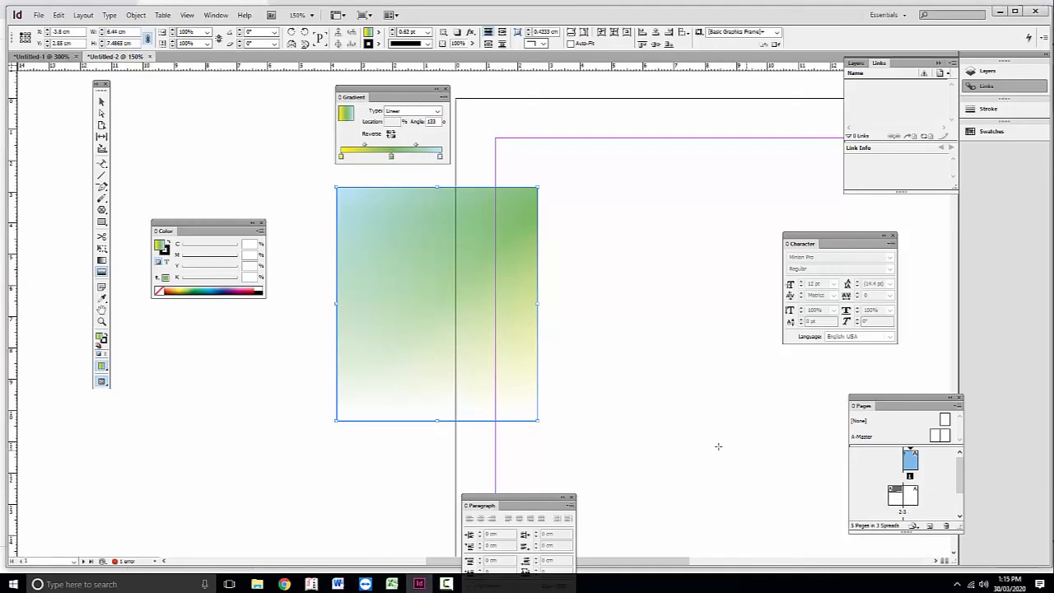
left_click(446, 584)
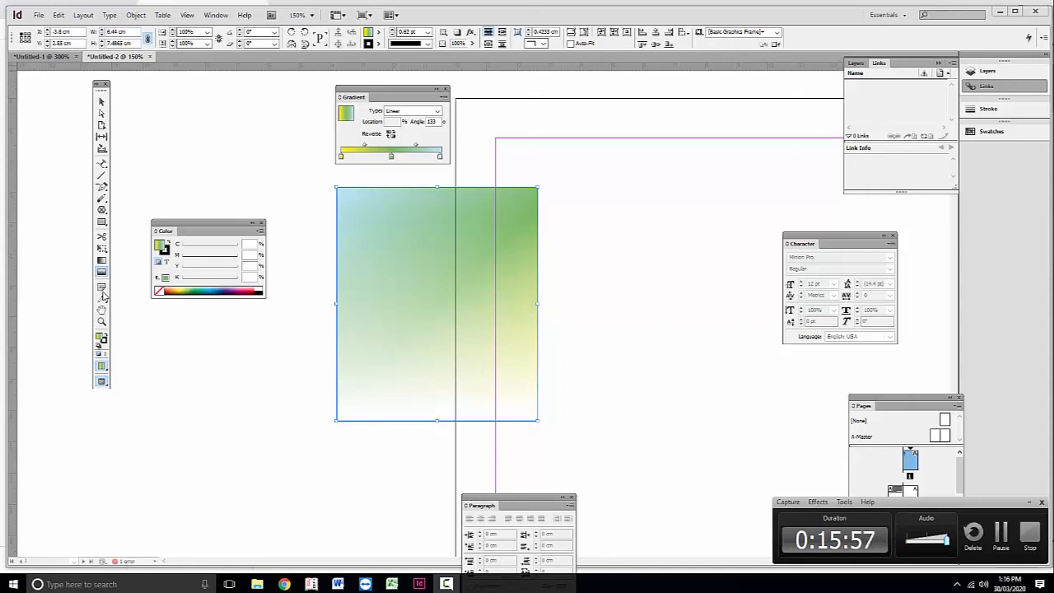
Step: Draw an empty text frame on page 1 with the Type tool, from about 8 cm across to the right margin
left_click(104, 103)
left_click_drag(577, 284, 225, 285)
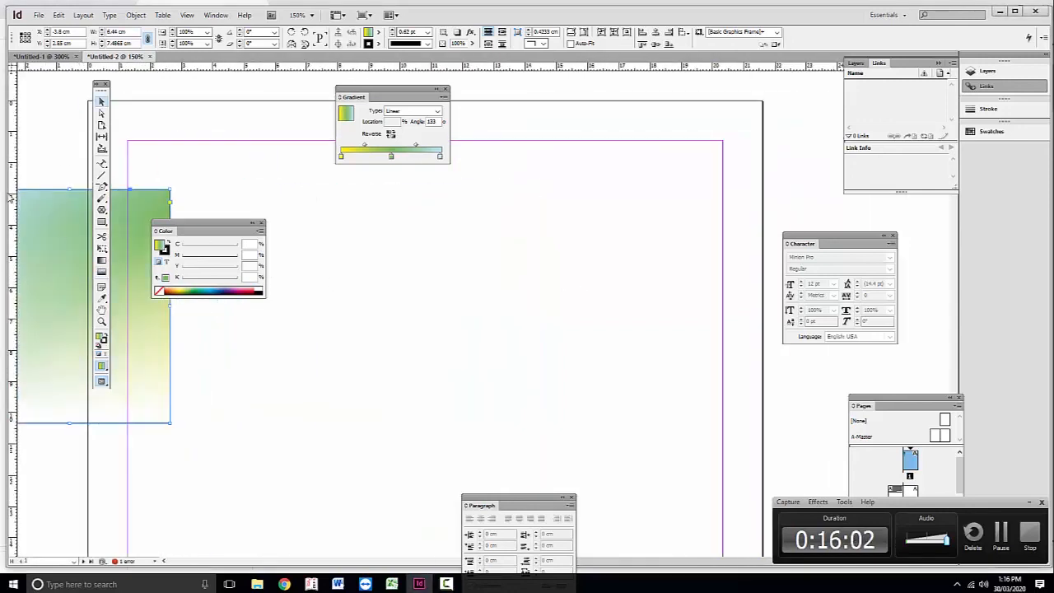
left_click_drag(103, 165, 140, 165)
left_click_drag(344, 184, 723, 521)
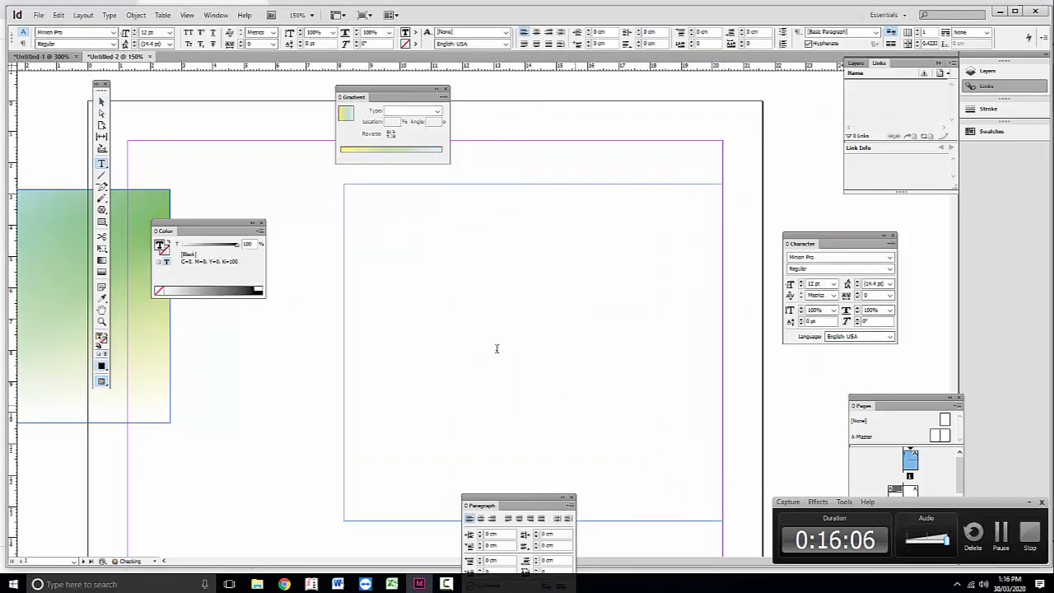
Step: Add a note at the start of the text frame reading "please look after the font it has some error", and close it
left_click(103, 287)
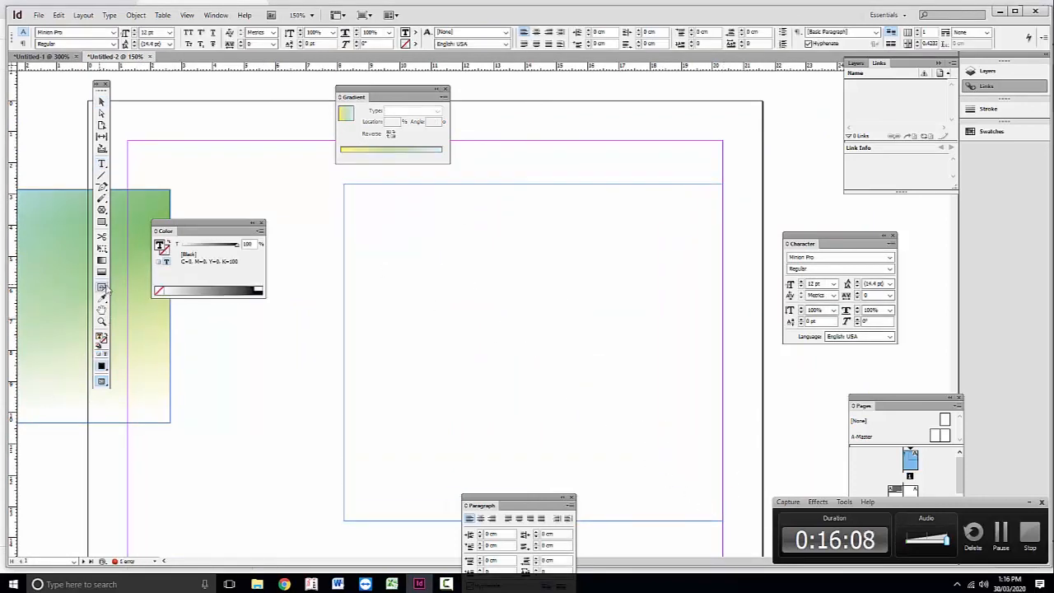
left_click(350, 198)
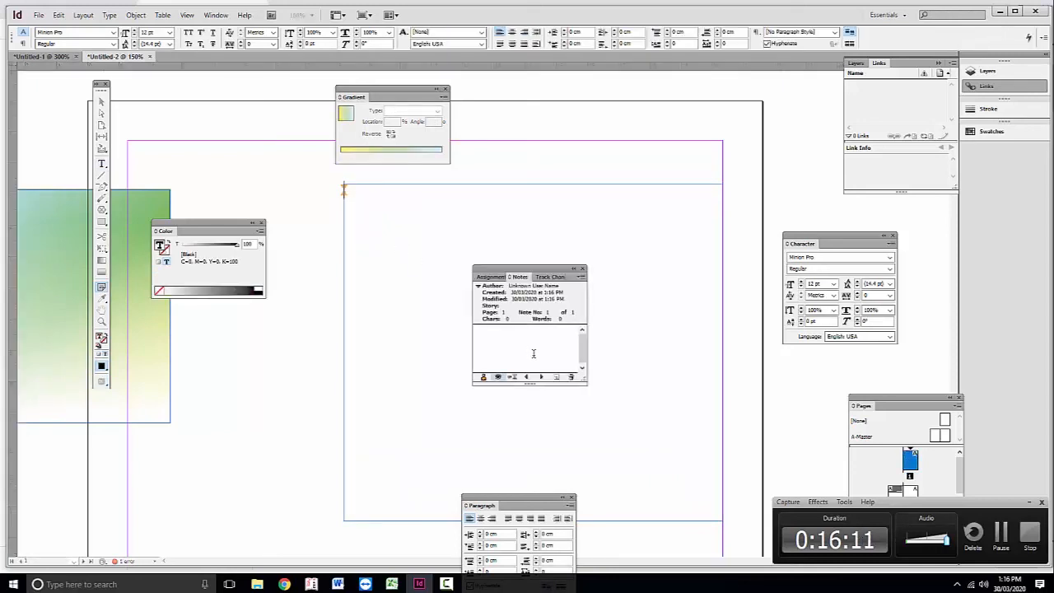
type("h")
type("pleas")
type("e look after")
type(" the font it")
type(" has ")
type("some error")
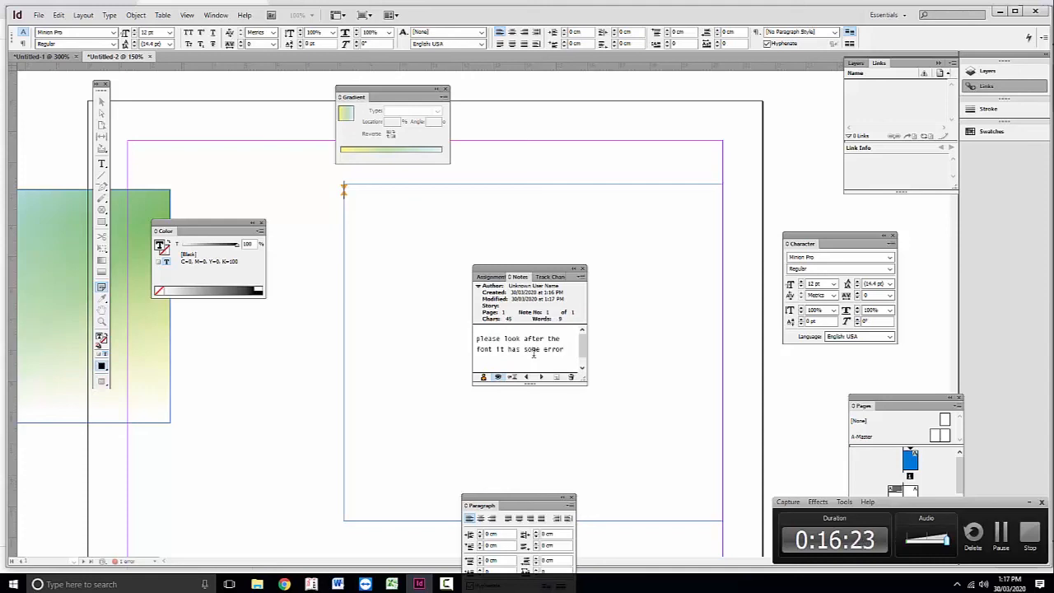
left_click(583, 269)
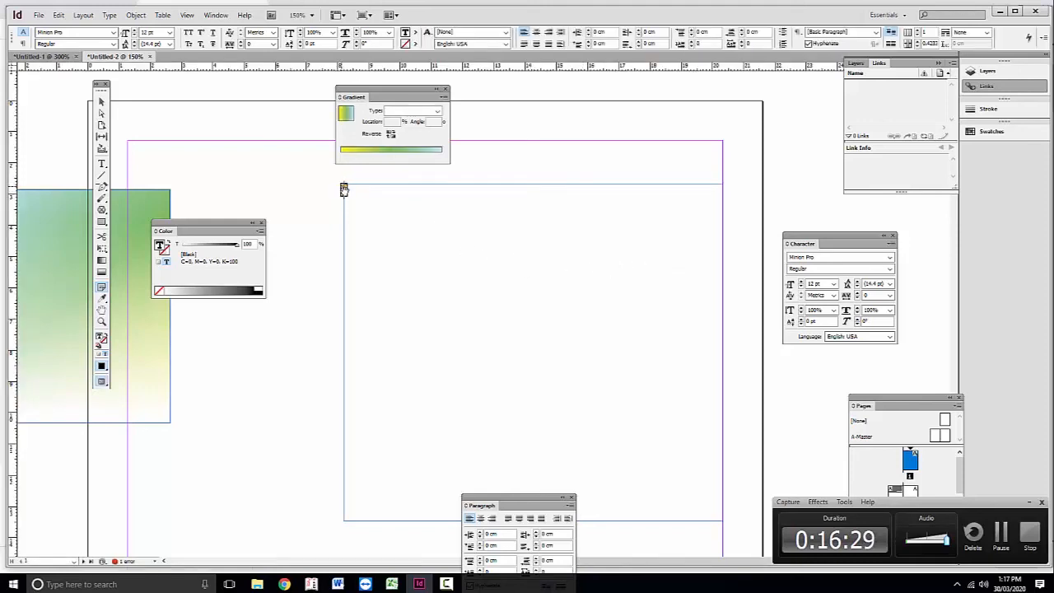
Step: Reopen the note from its marker in the text frame to read it, and close it again
double_click(344, 190)
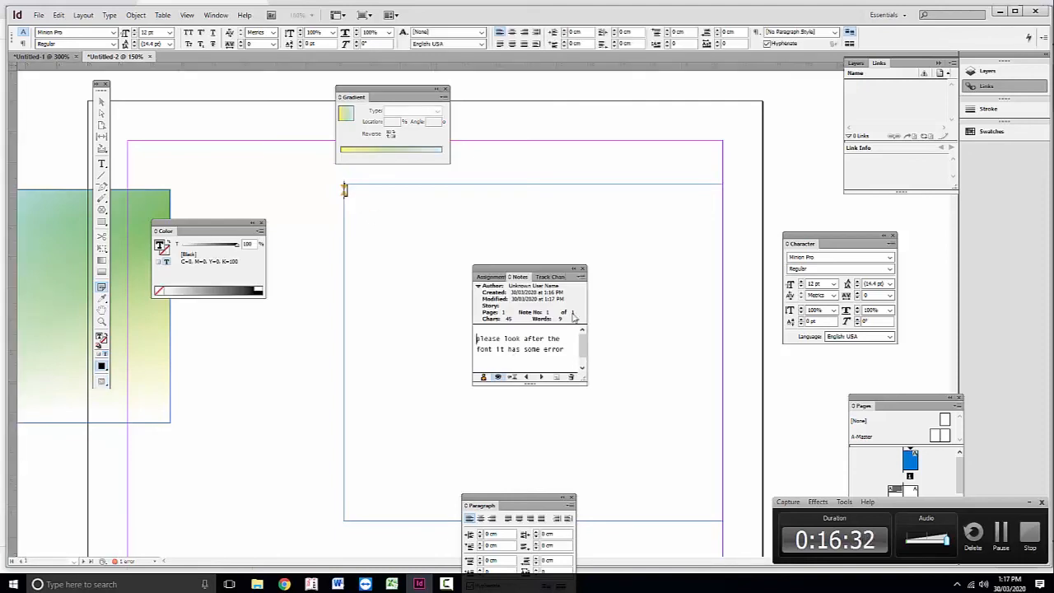
left_click(583, 270)
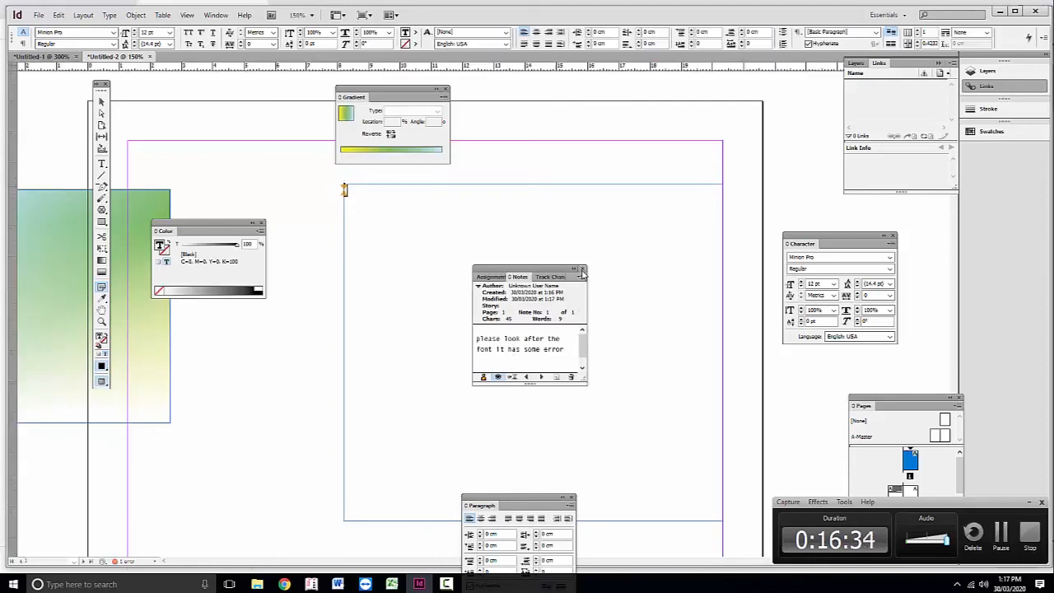
left_click(582, 272)
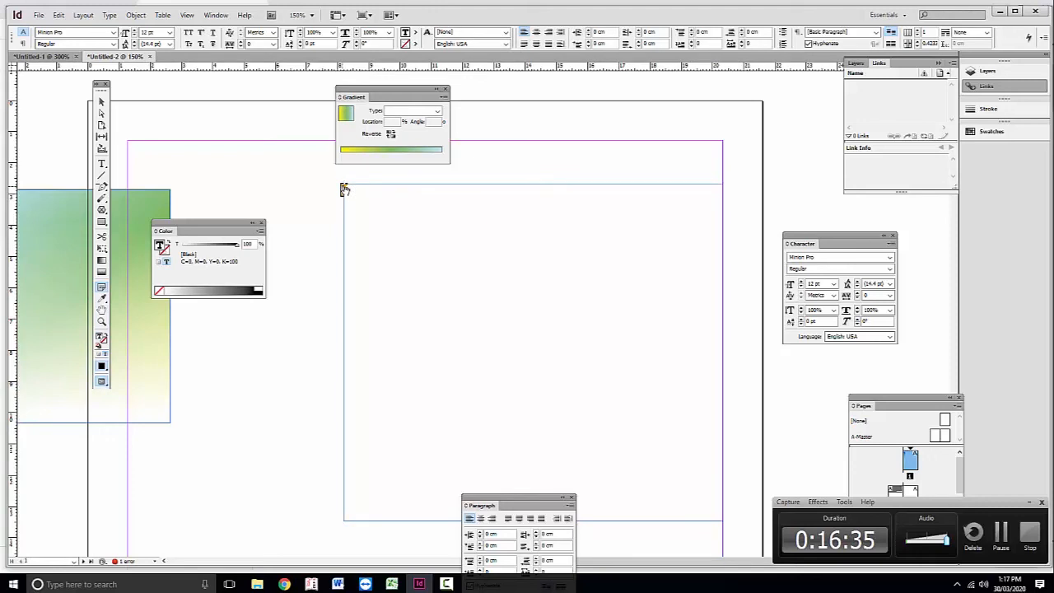
double_click(344, 189)
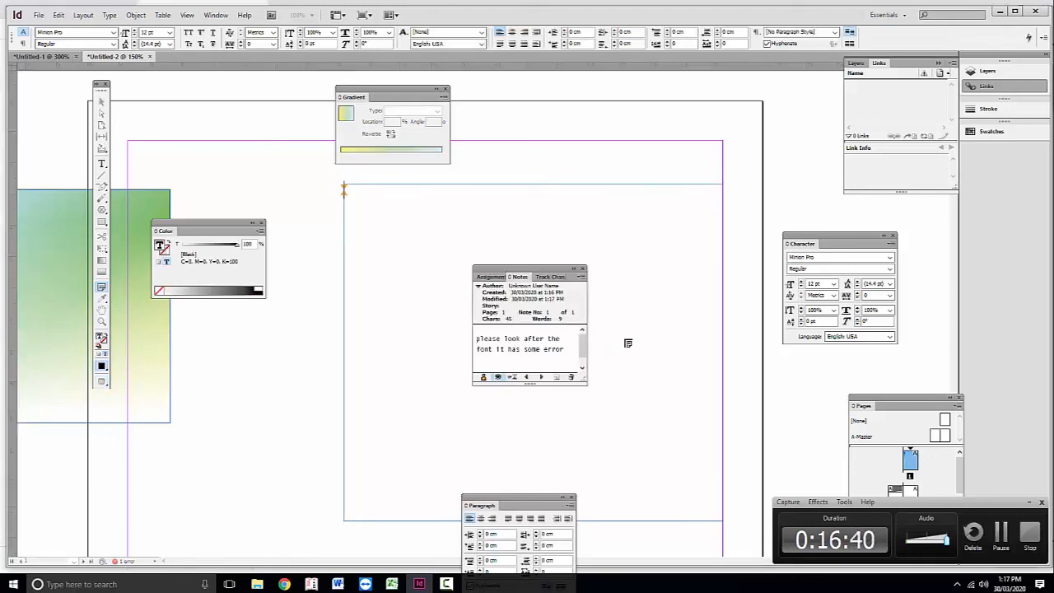
left_click(584, 270)
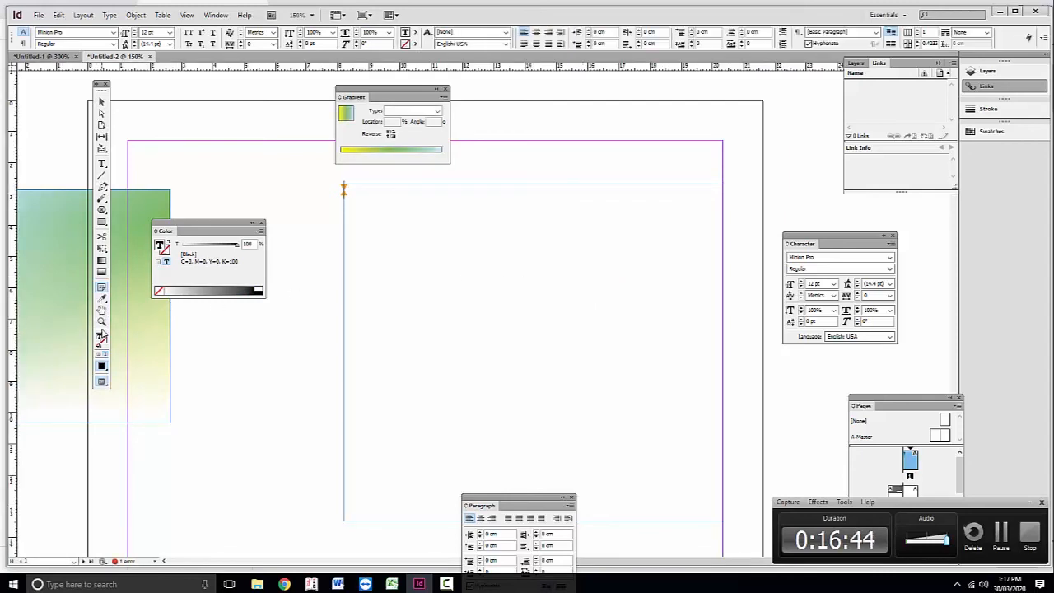
Step: Zoom in and pan to the note marker at the text frame's corner, and fit the whole page in view
left_click(101, 322)
left_click_drag(149, 176, 381, 379)
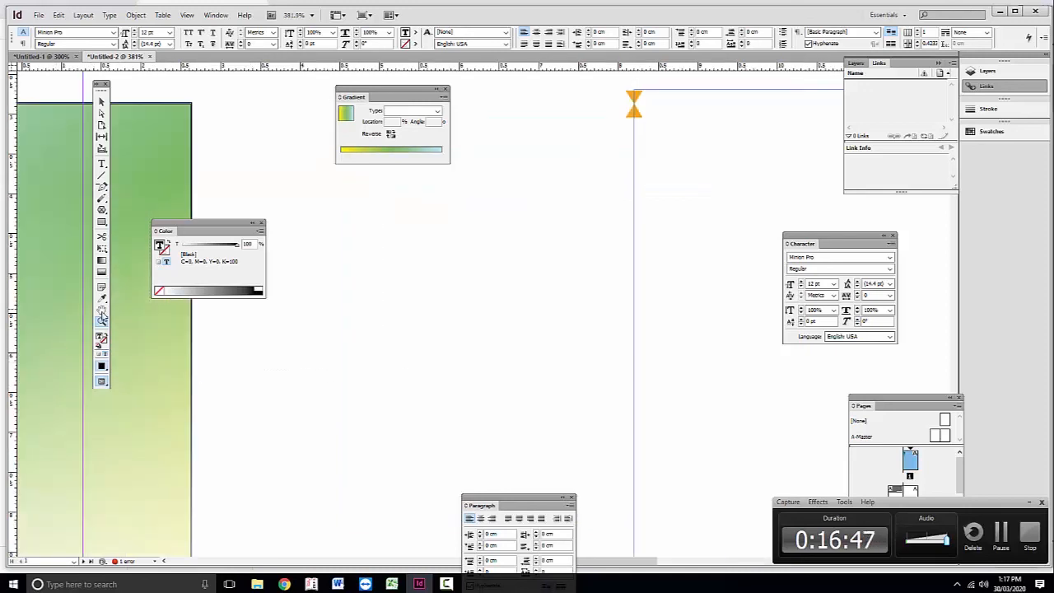
left_click(101, 306)
mouse_move(445, 308)
left_mouse_down()
mouse_move(349, 414)
mouse_move(346, 214)
mouse_move(349, 412)
left_mouse_up()
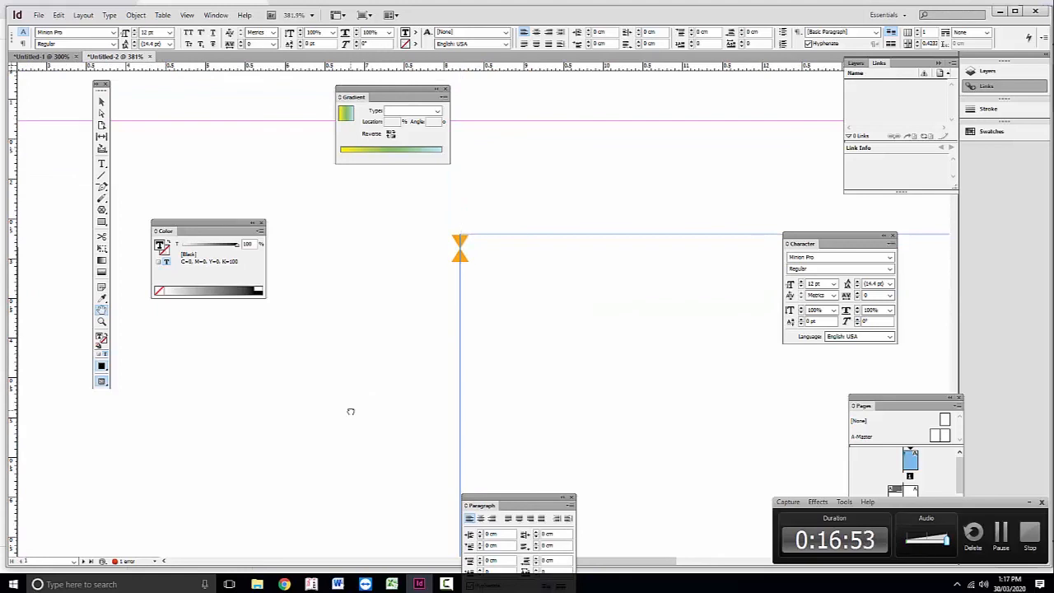
key("ctrl+0")
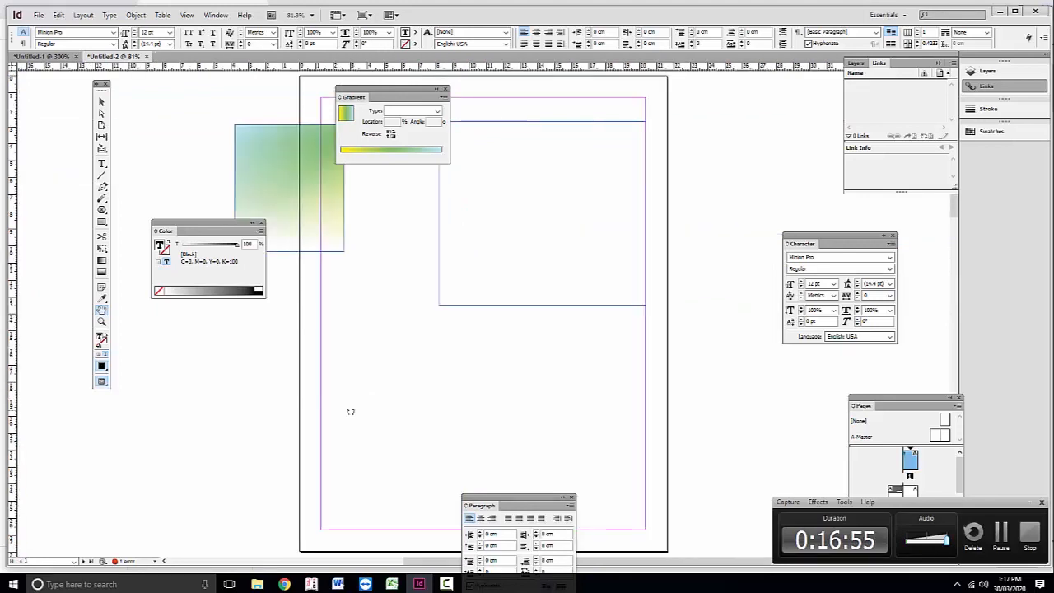